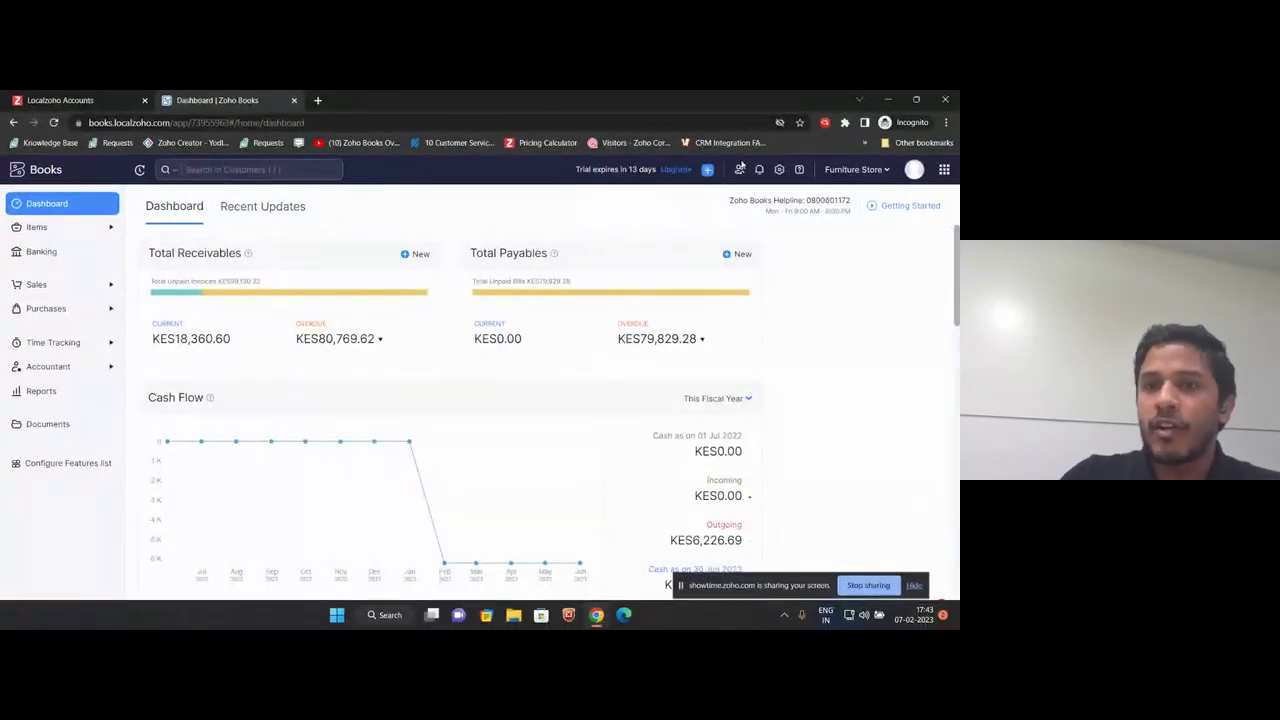
Open the organization profile settings and review the address, primary contact, fiscal year and report basis sections.
{"action": "left_click", "coordinate": [779, 169]}
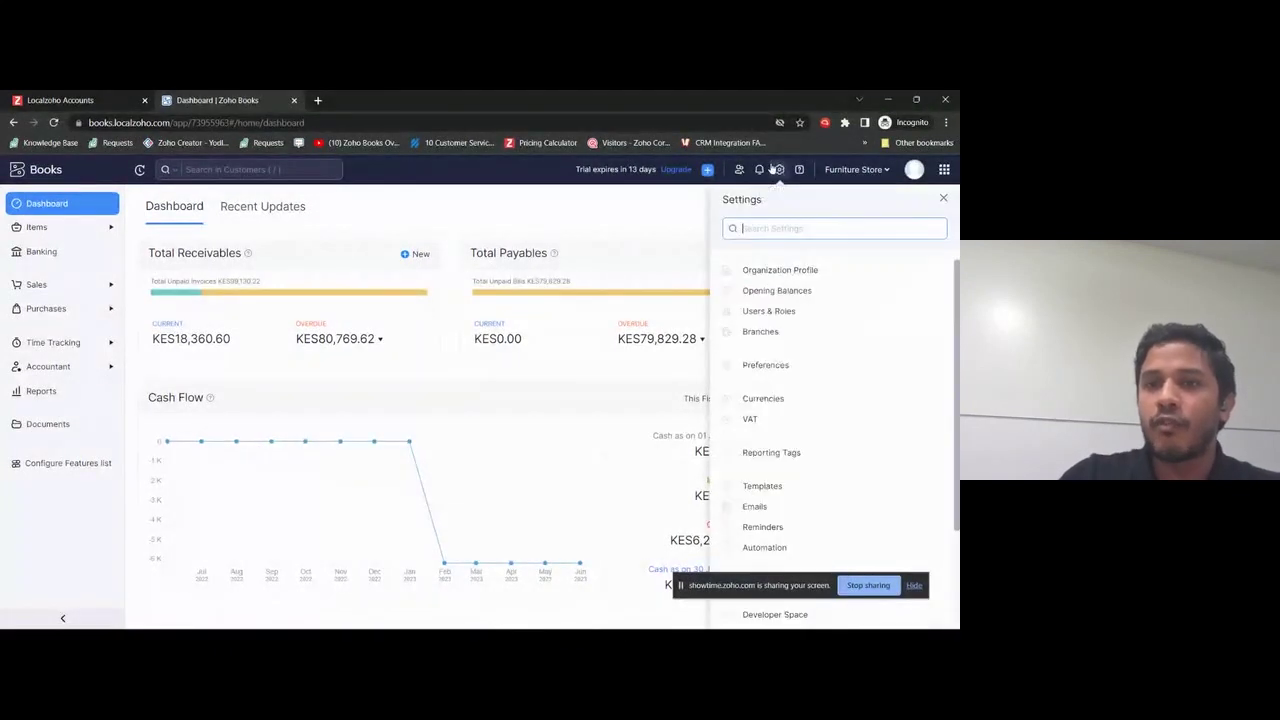
{"action": "left_click", "coordinate": [808, 270]}
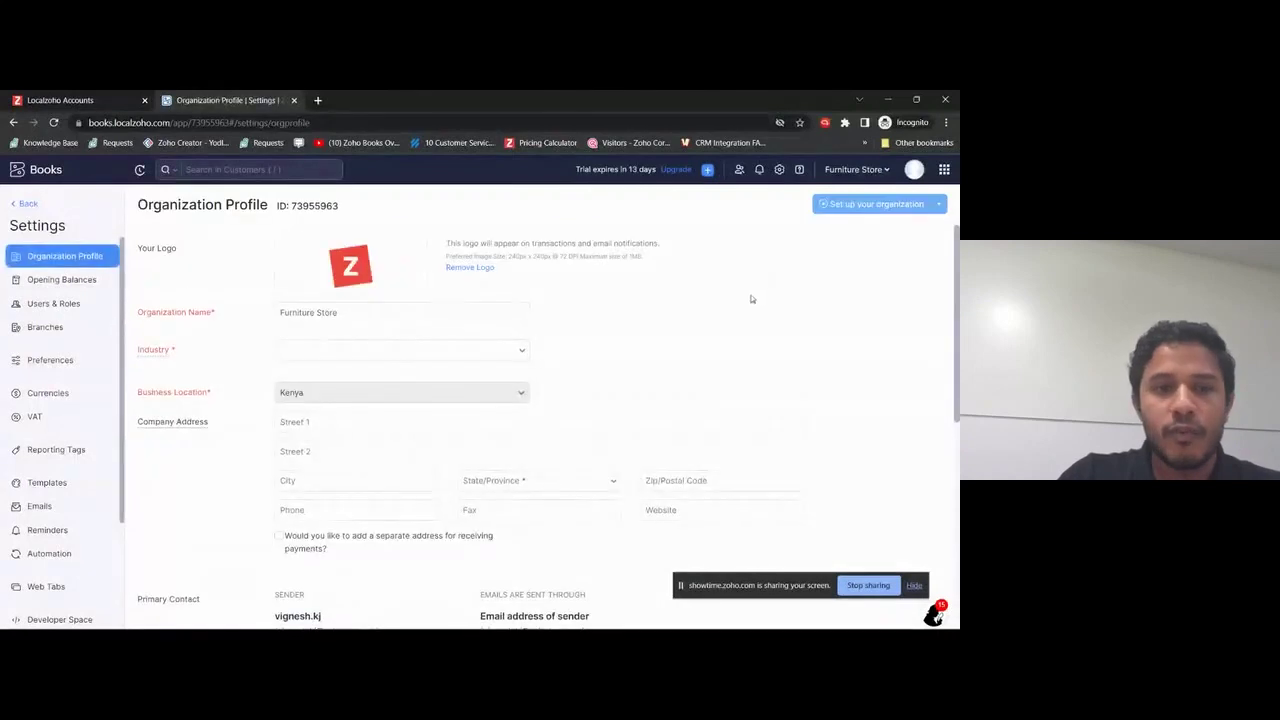
{"action": "scroll", "coordinate": [752, 310], "scroll_direction": "down", "scroll_amount": 2}
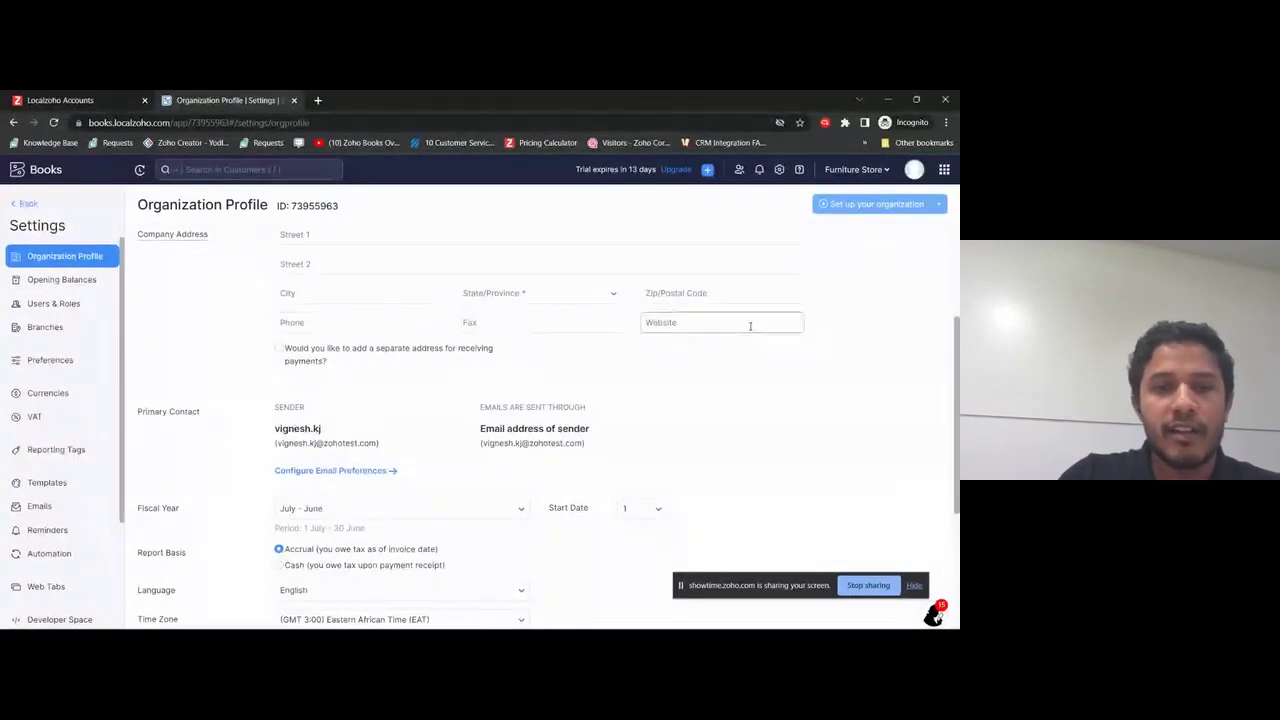
{"action": "scroll", "coordinate": [743, 334], "scroll_direction": "down", "scroll_amount": 1}
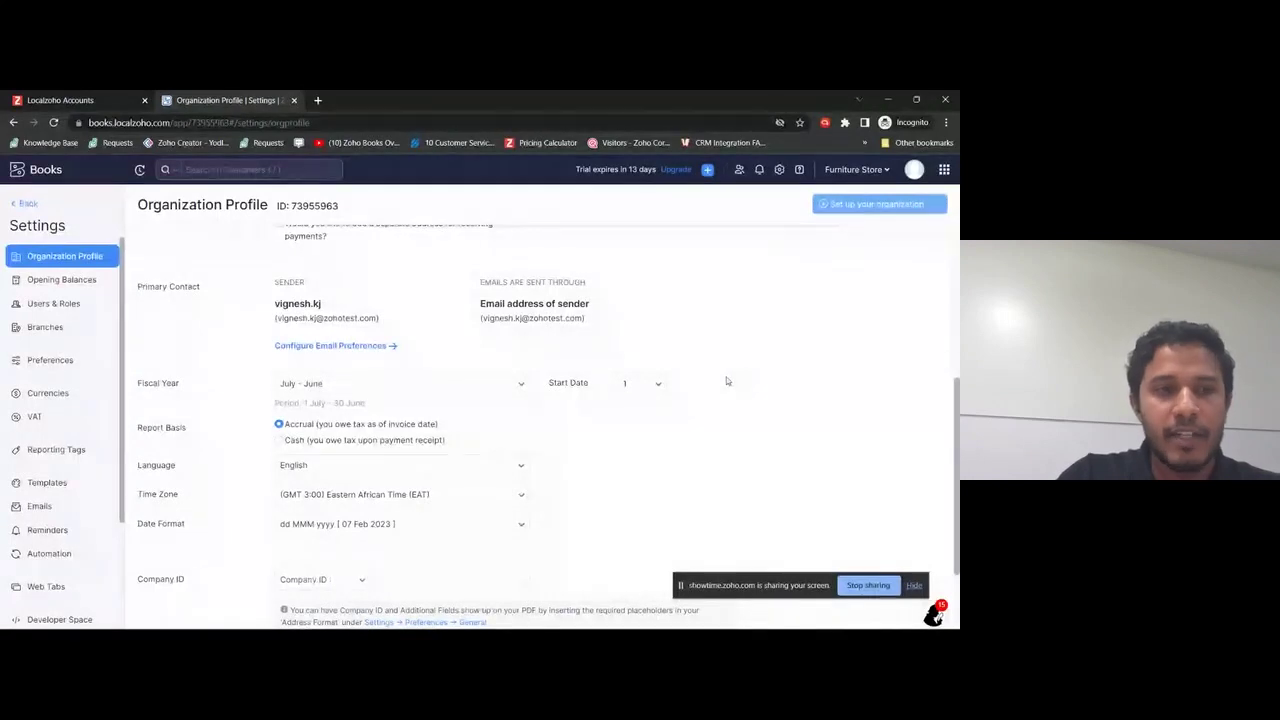
Examine the VAT registration settings and the VAT rates list, and view the blank new VAT form without saving.
{"action": "left_click", "coordinate": [70, 417]}
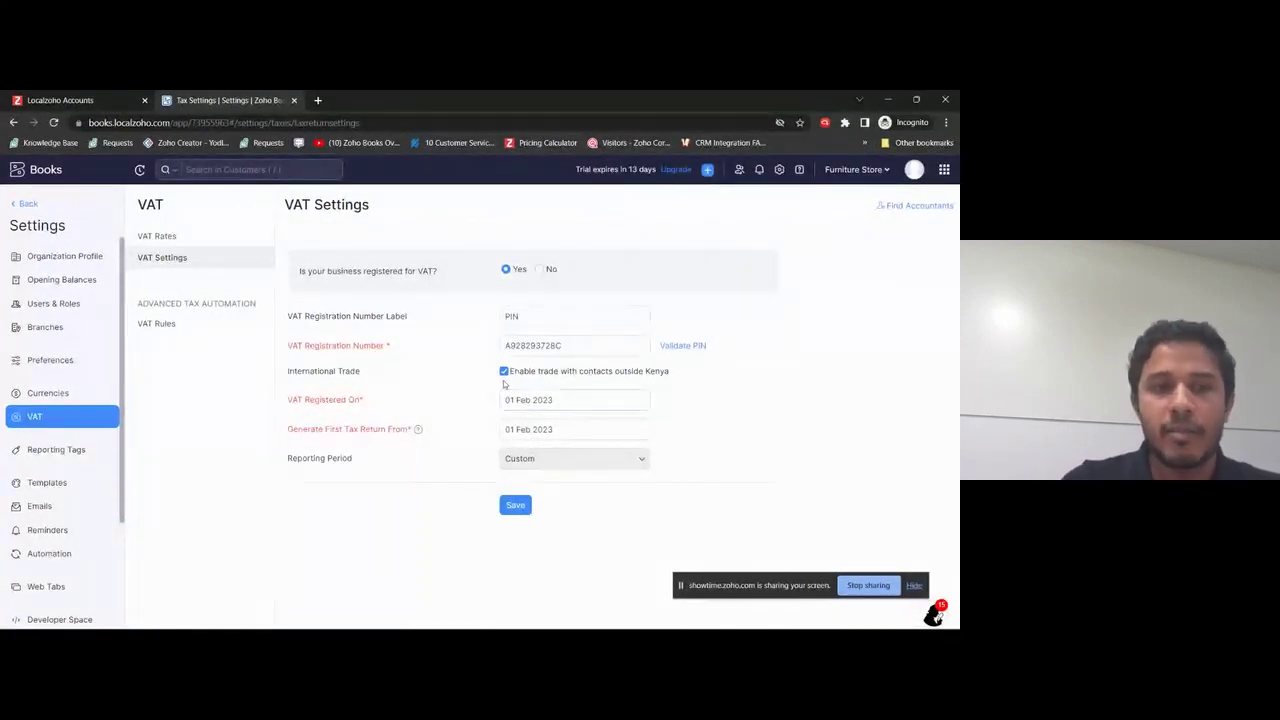
{"action": "left_click", "coordinate": [222, 246]}
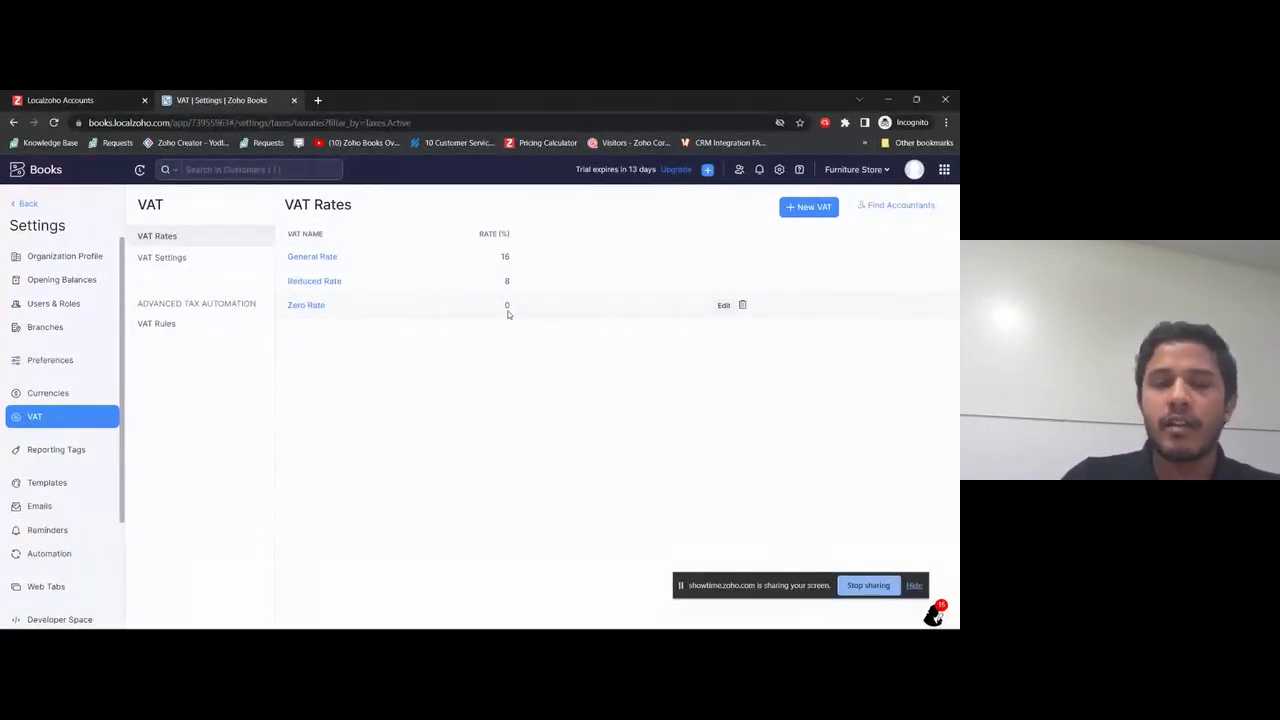
{"action": "left_click", "coordinate": [788, 211]}
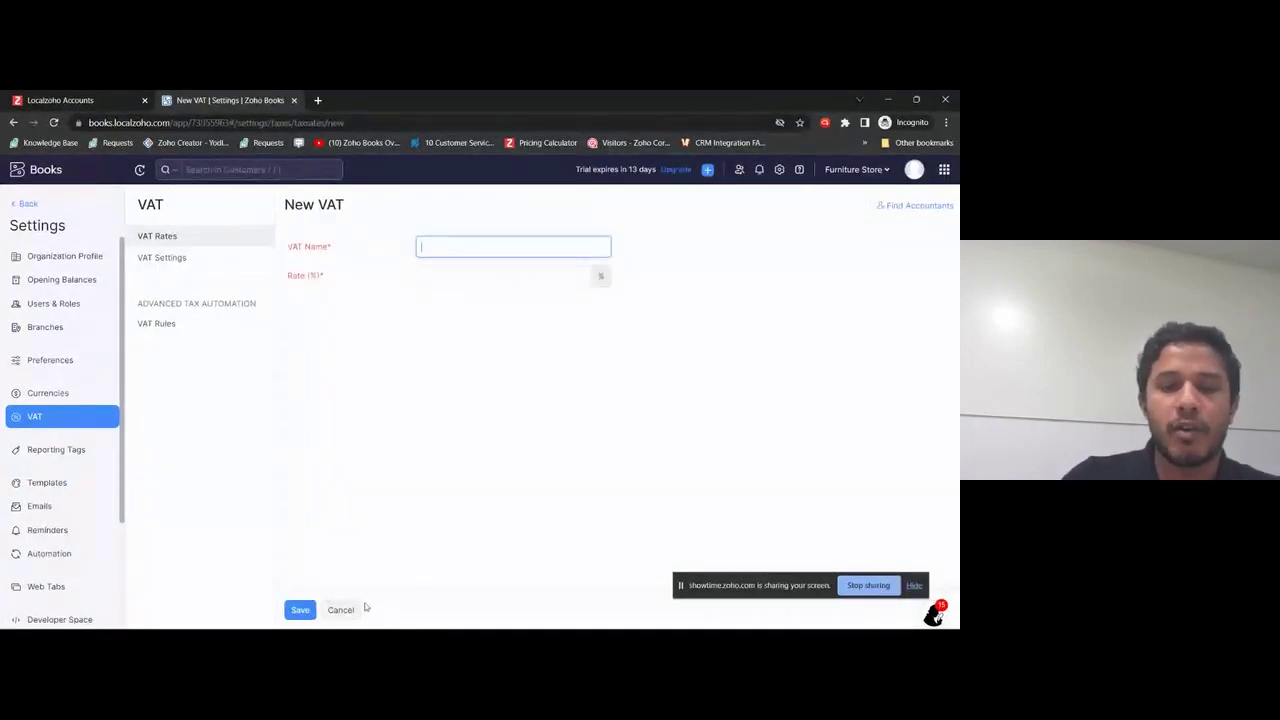
{"action": "left_click", "coordinate": [341, 610]}
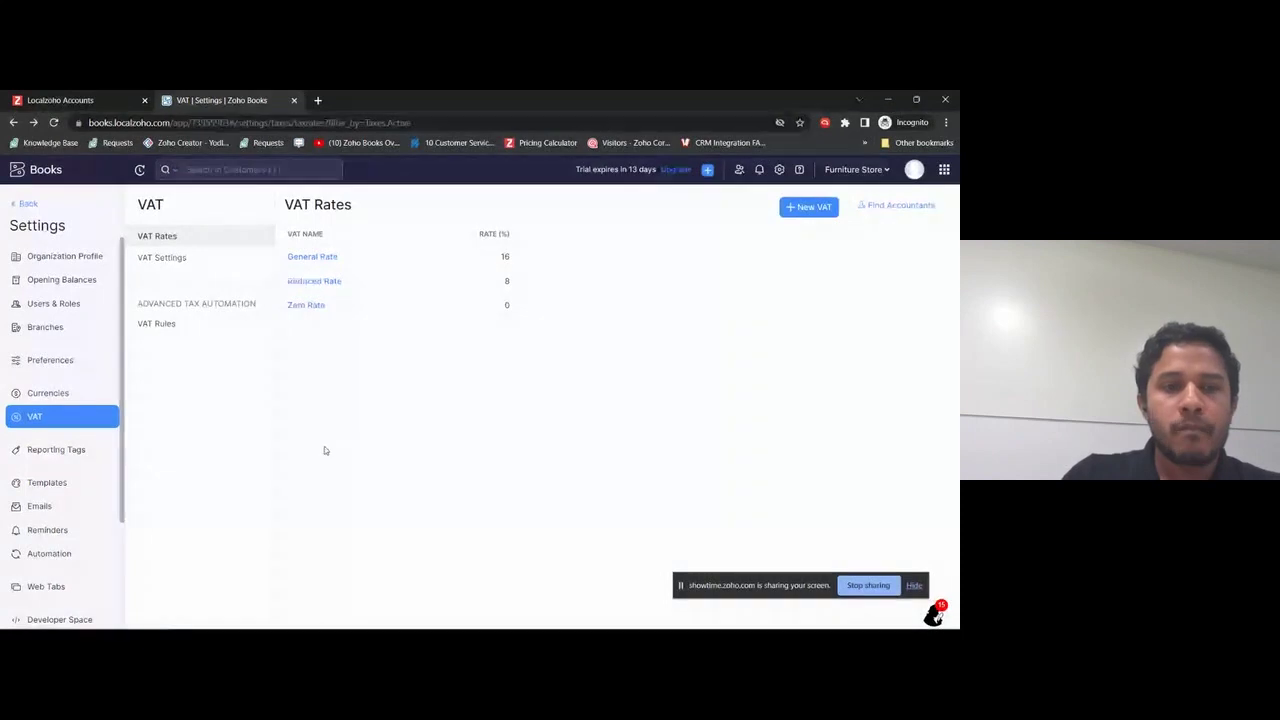
Examine the VAT rules and the General Rate - Sales rule, and return to the VAT registration settings.
{"action": "left_click", "coordinate": [203, 332]}
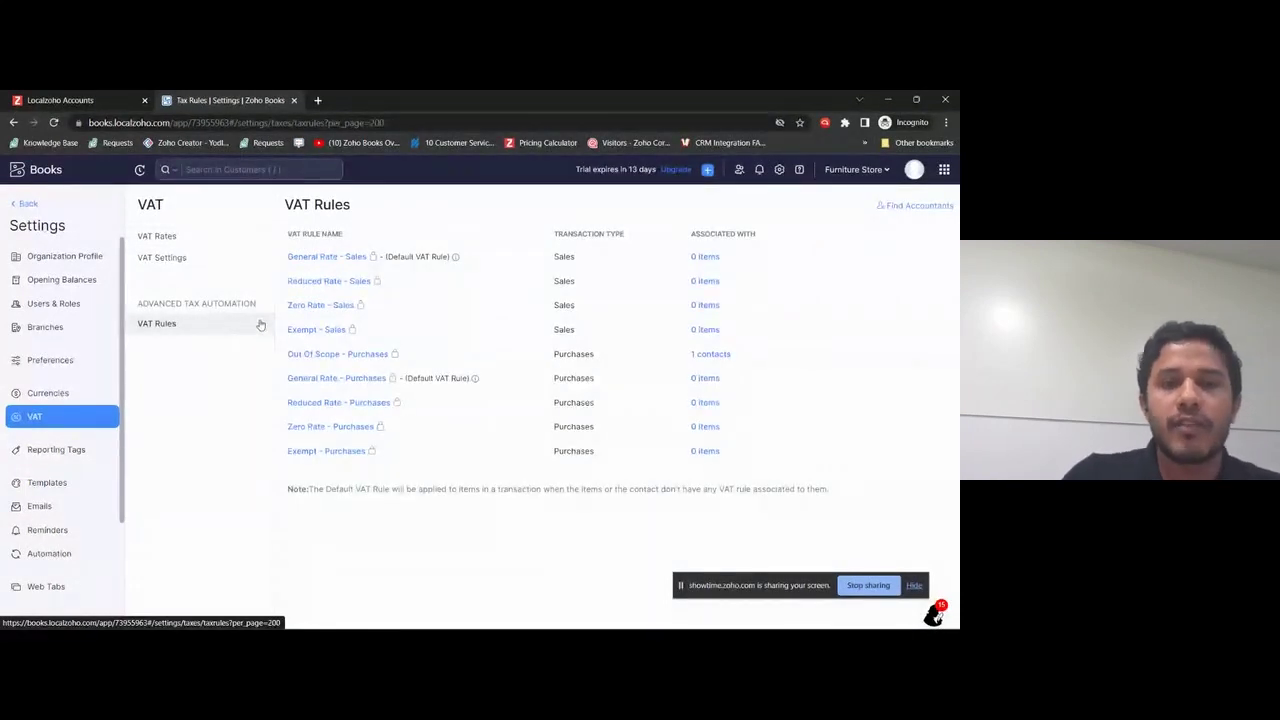
{"action": "left_click", "coordinate": [340, 256]}
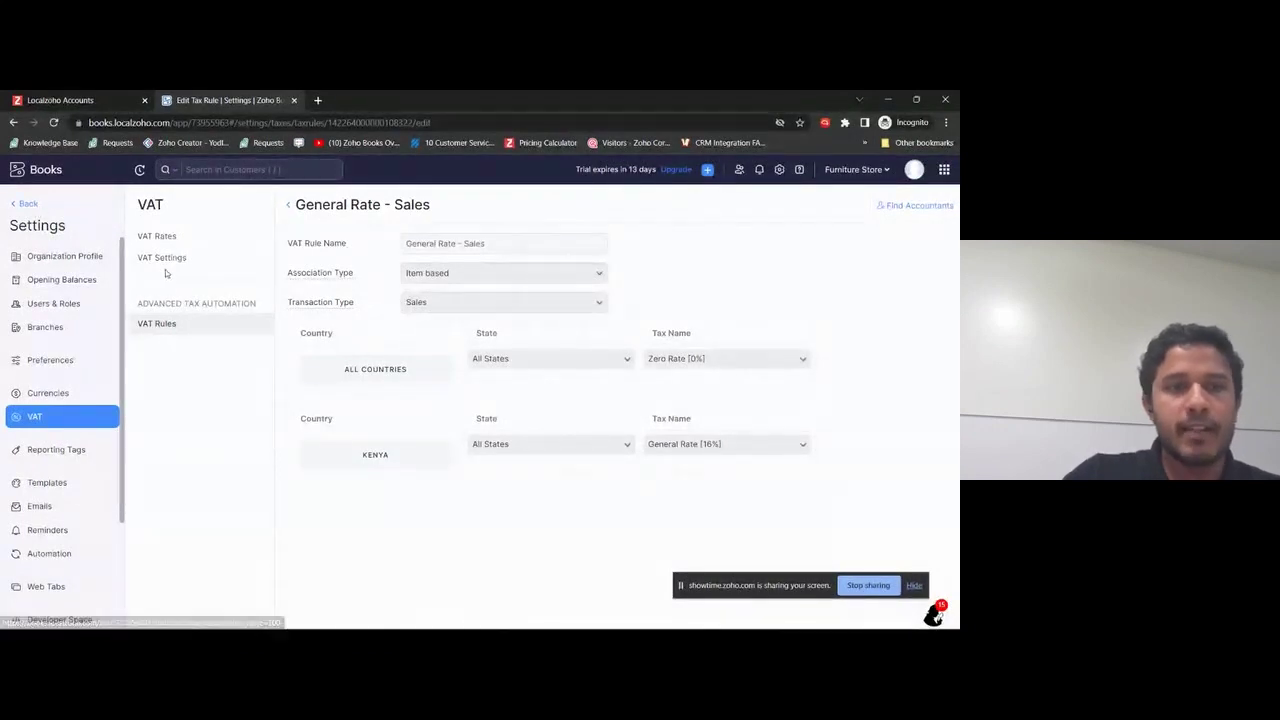
{"action": "left_click", "coordinate": [116, 424]}
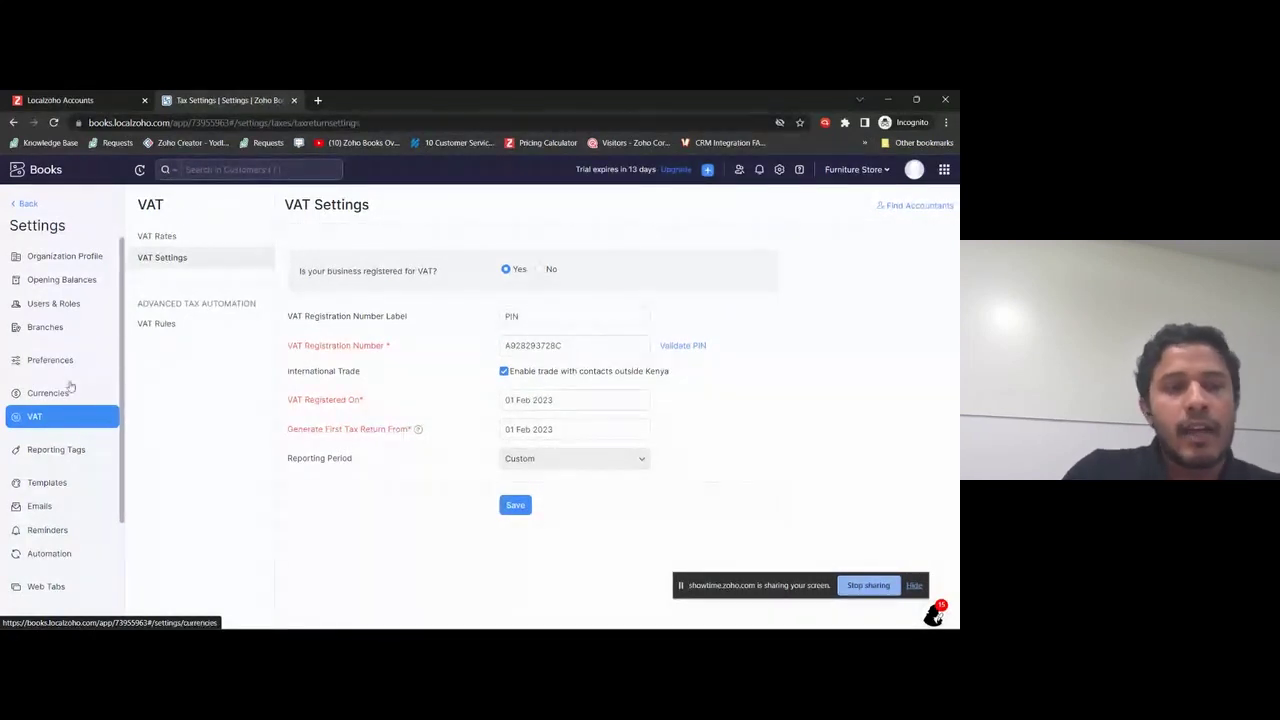
Check the e-Invoicing preferences and view the TIMS credentials form without changing it.
{"action": "left_click", "coordinate": [54, 362]}
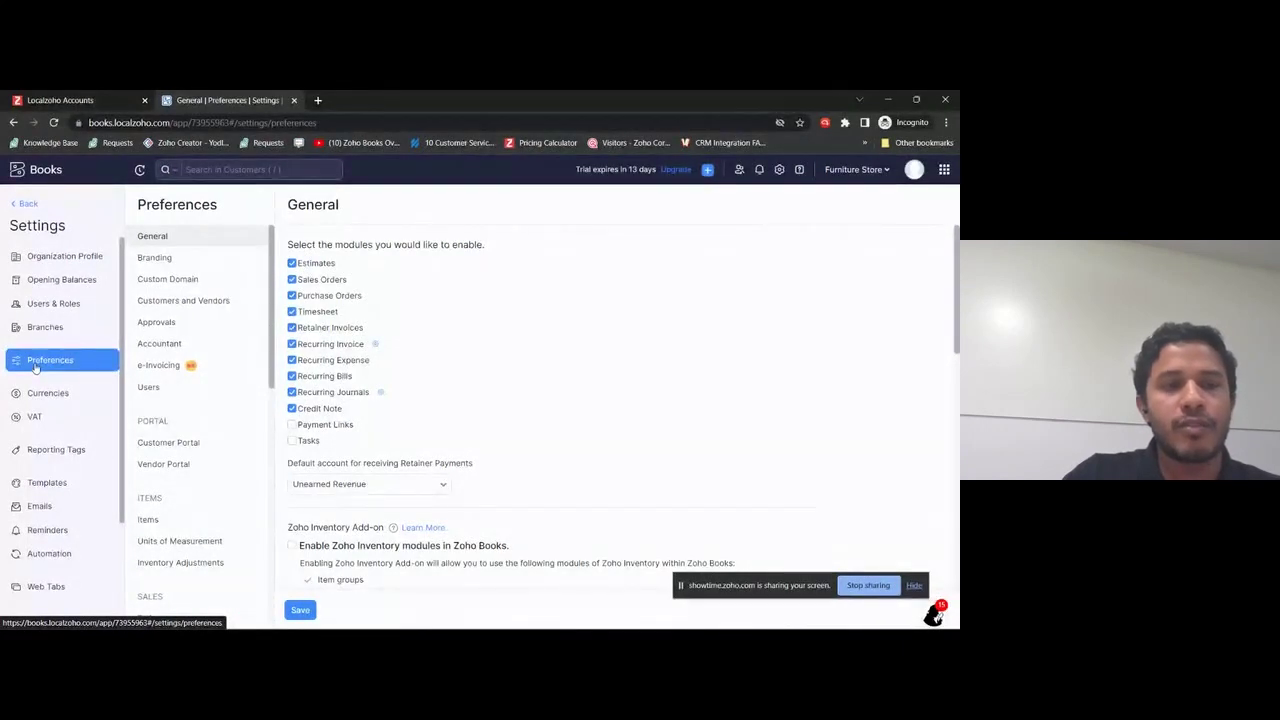
{"action": "left_click", "coordinate": [155, 369]}
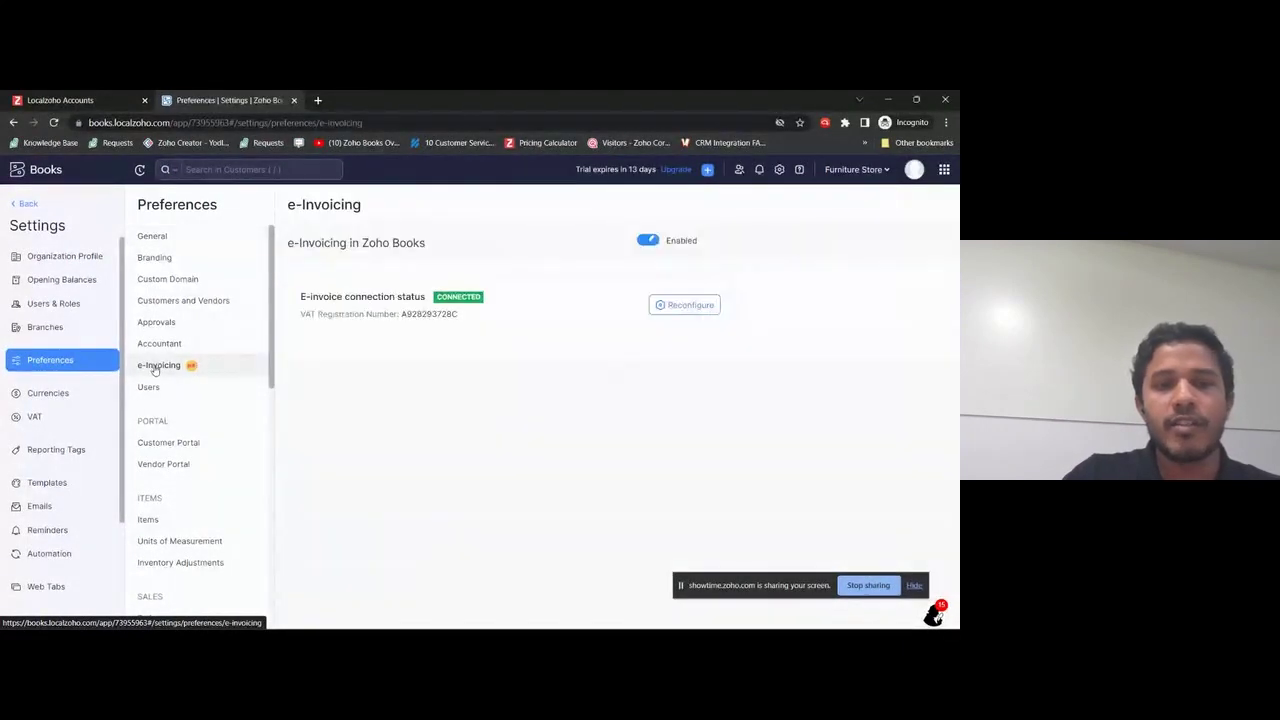
{"action": "left_click", "coordinate": [674, 313]}
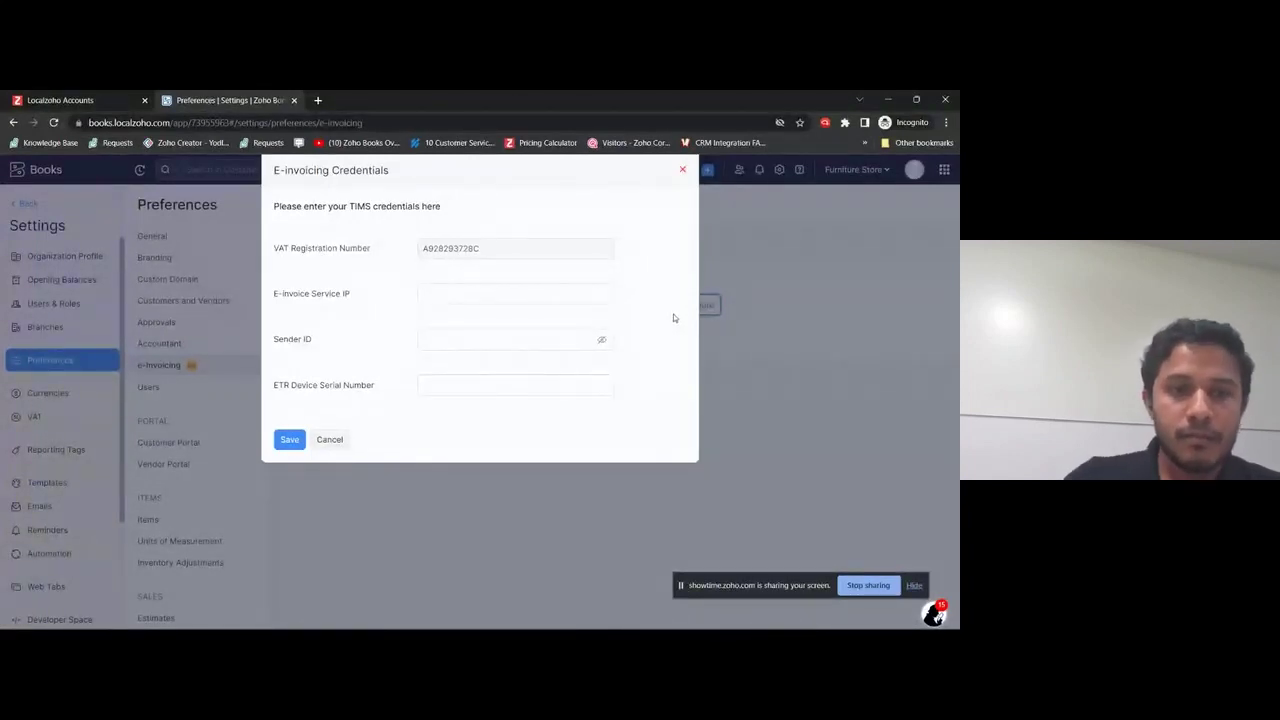
{"action": "left_click", "coordinate": [331, 440]}
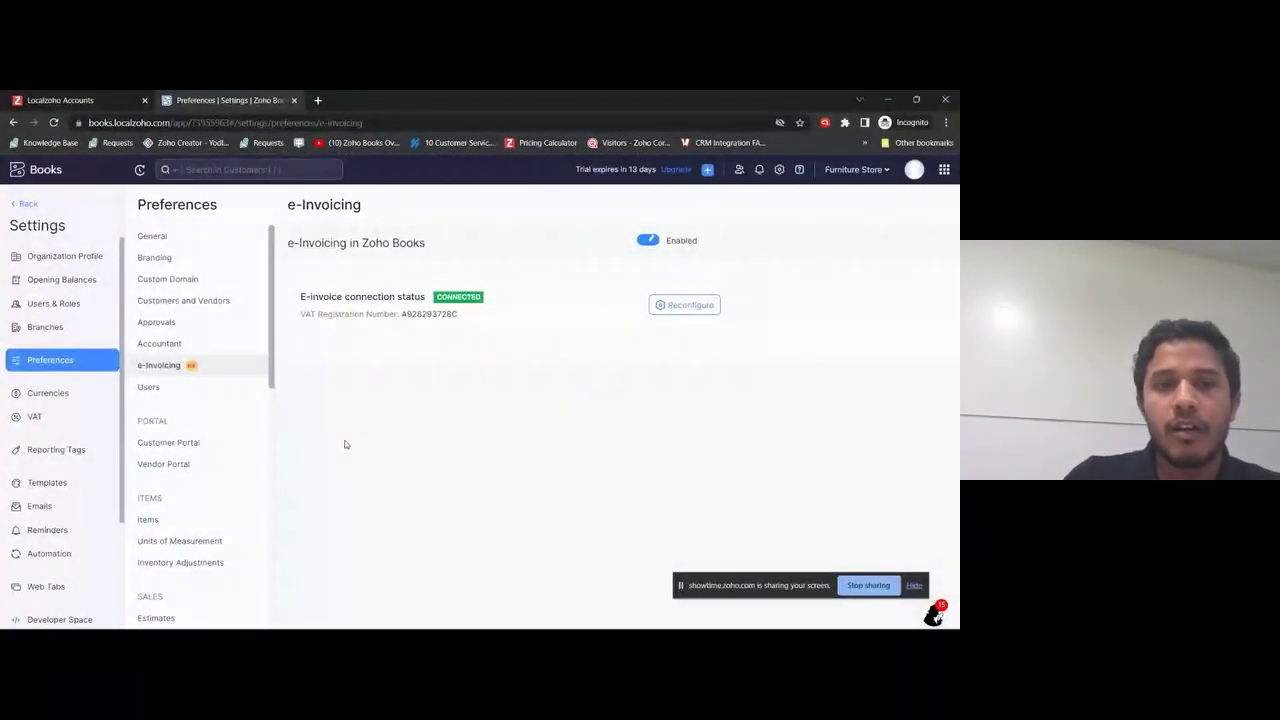
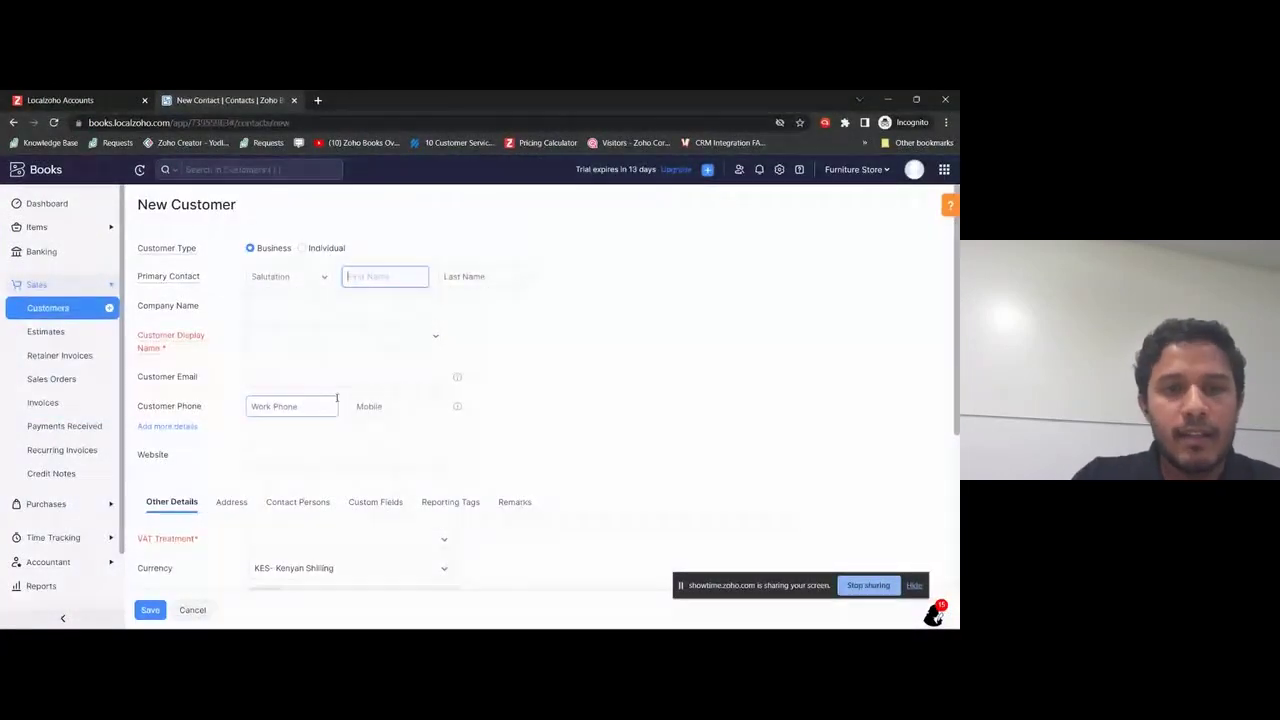
Try the VAT Registered and Non Kenya options as the VAT treatment on the new customer form.
{"action": "scroll", "coordinate": [340, 390], "scroll_direction": "down", "scroll_amount": 3}
{"action": "left_click", "coordinate": [347, 354]}
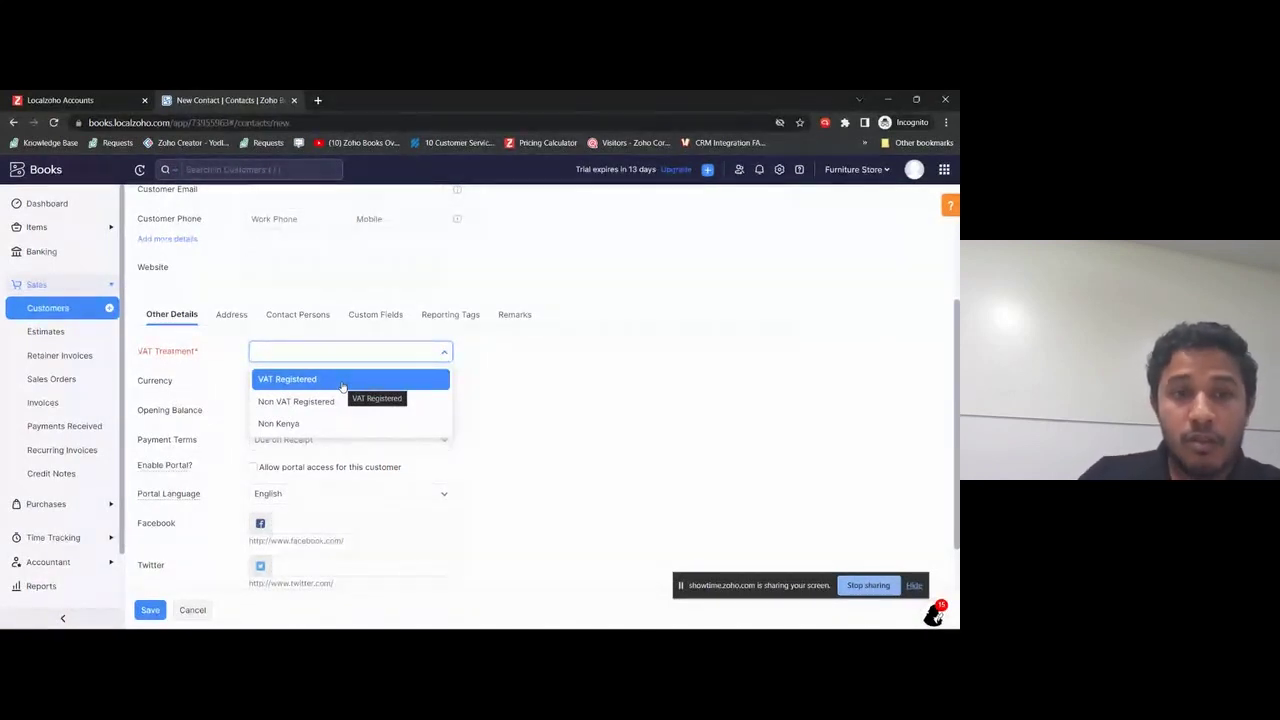
{"action": "left_click", "coordinate": [341, 384]}
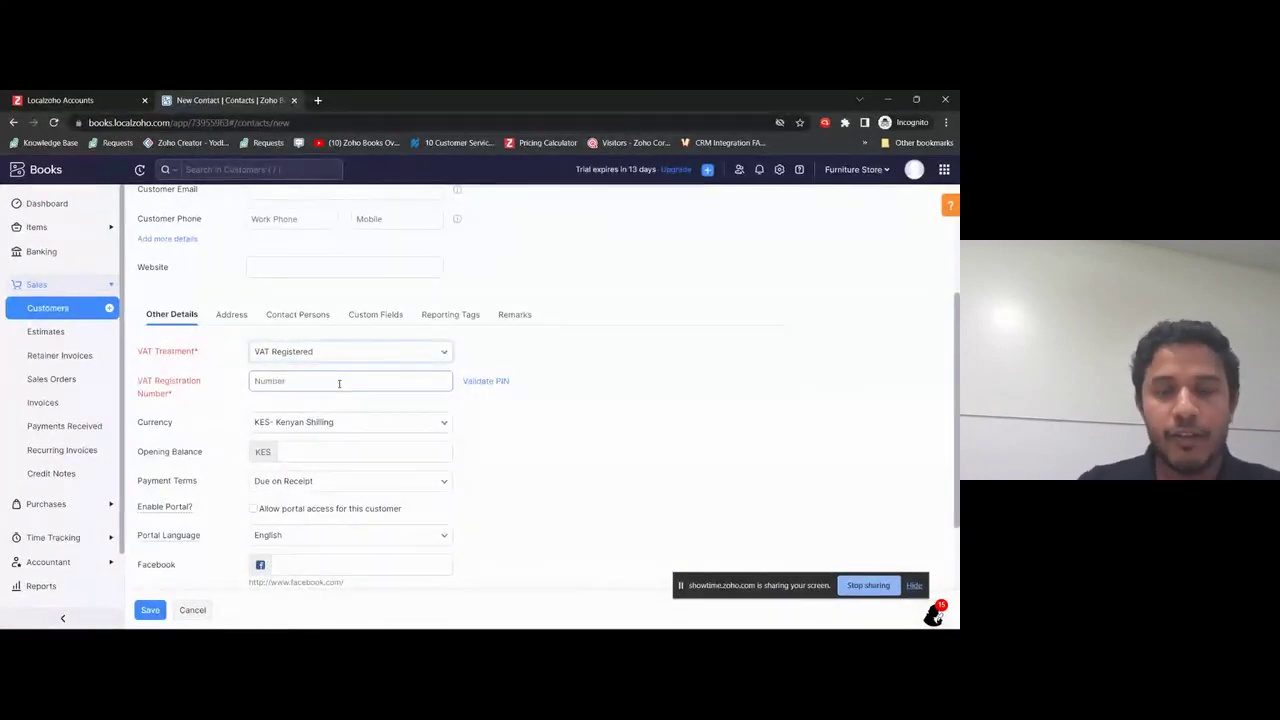
{"action": "left_click", "coordinate": [333, 351]}
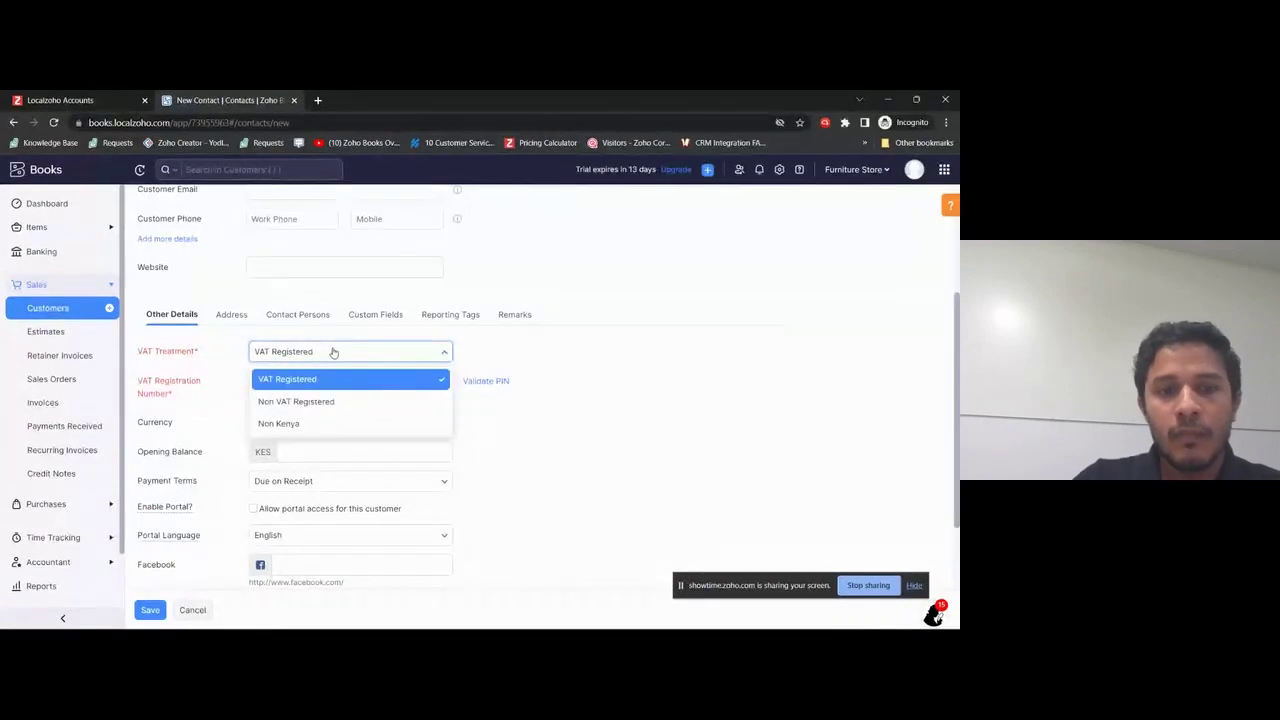
{"action": "left_click", "coordinate": [347, 424]}
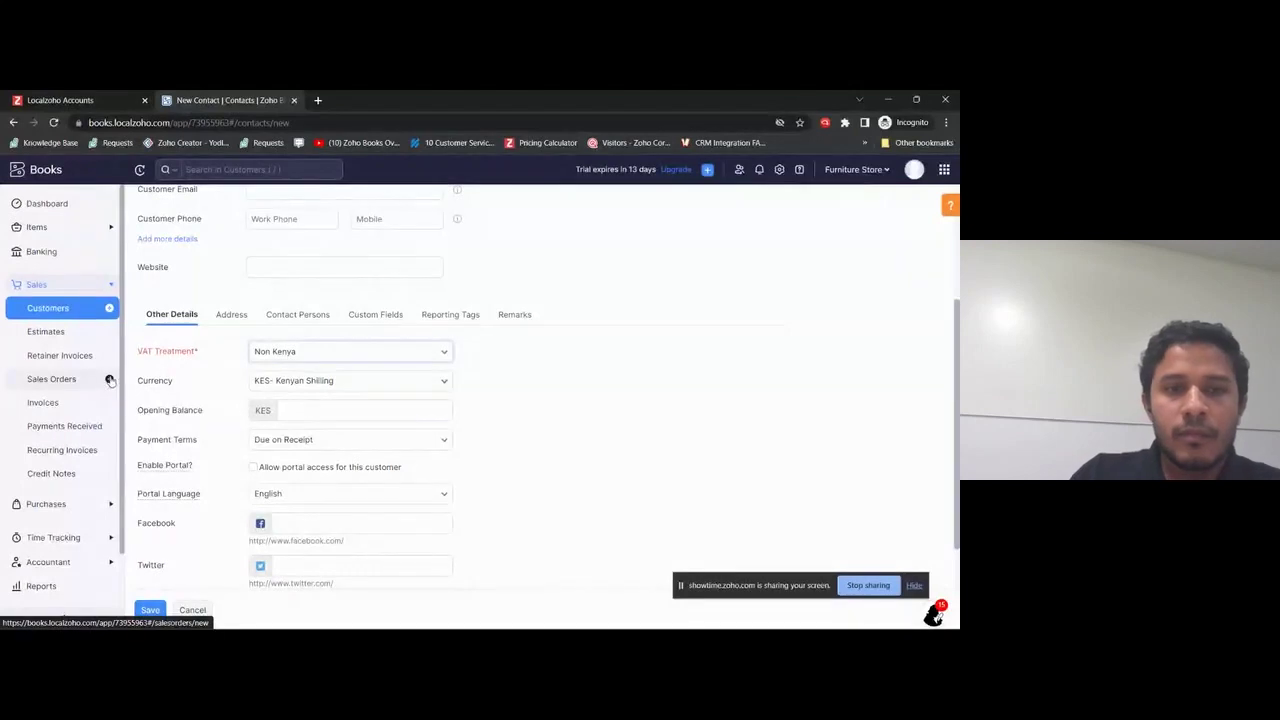
{"action": "scroll", "coordinate": [277, 418], "scroll_direction": "up", "scroll_amount": 1}
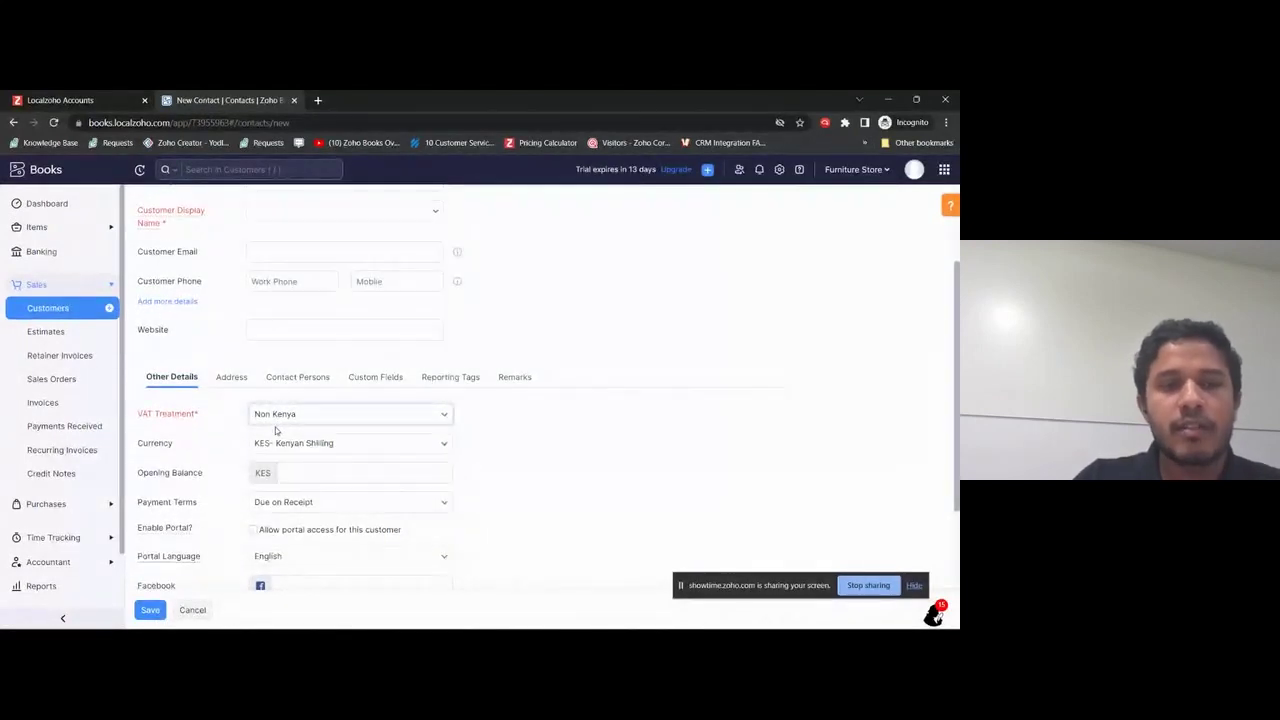
Start a new invoice and select an existing VAT-registered customer from North-Eastern Kenya.
{"action": "left_click", "coordinate": [108, 404]}
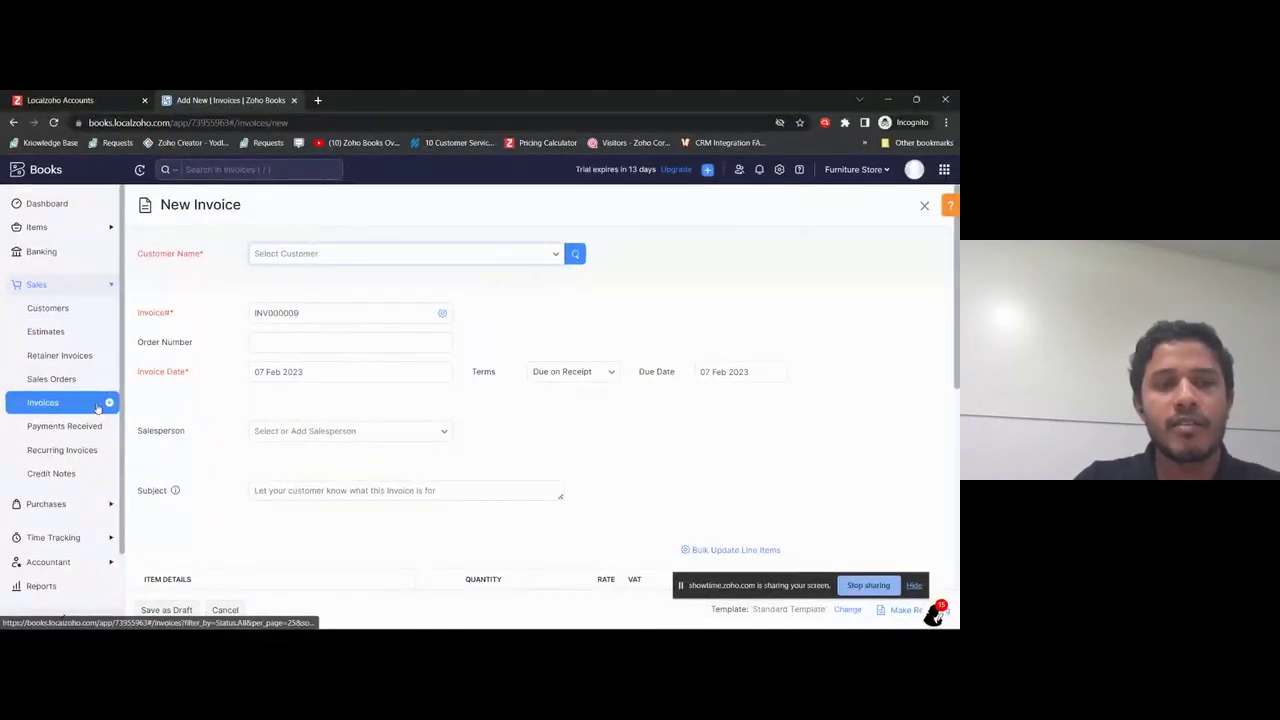
{"action": "left_click", "coordinate": [333, 258]}
{"action": "left_click", "coordinate": [310, 308]}
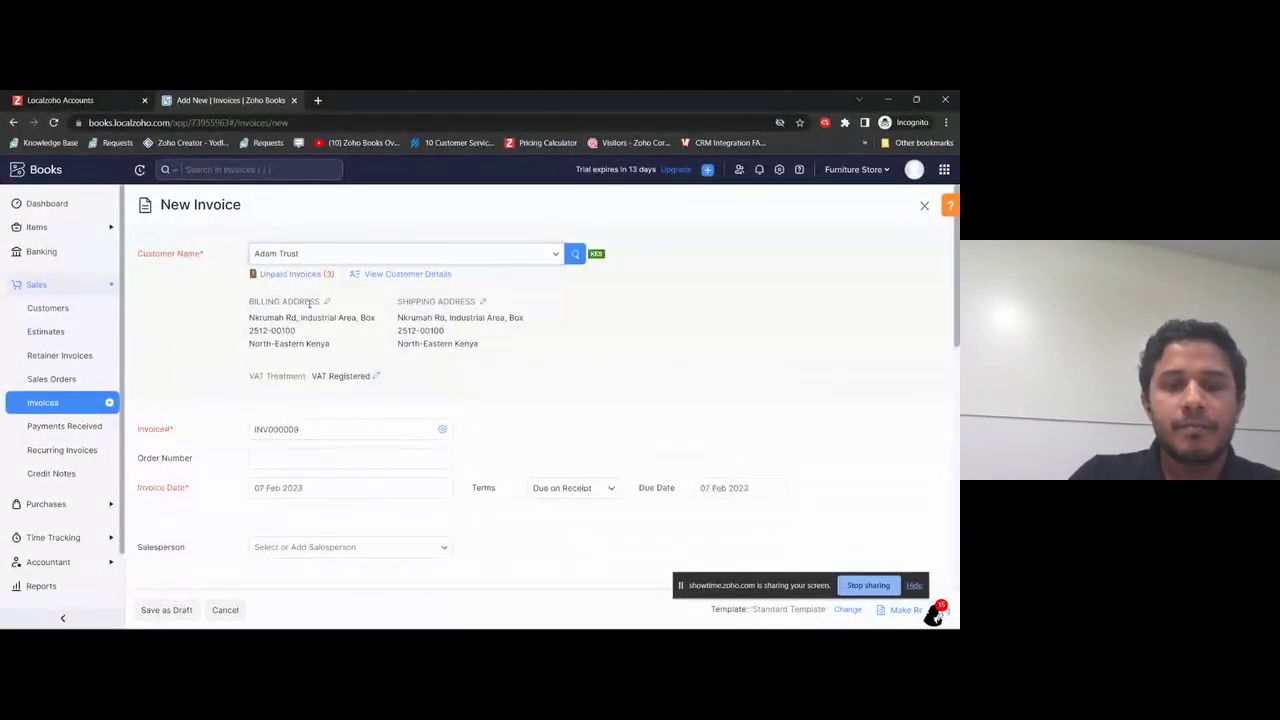
{"action": "scroll", "coordinate": [310, 303], "scroll_direction": "down", "scroll_amount": 1}
{"action": "scroll", "coordinate": [310, 303], "scroll_direction": "up", "scroll_amount": 1}
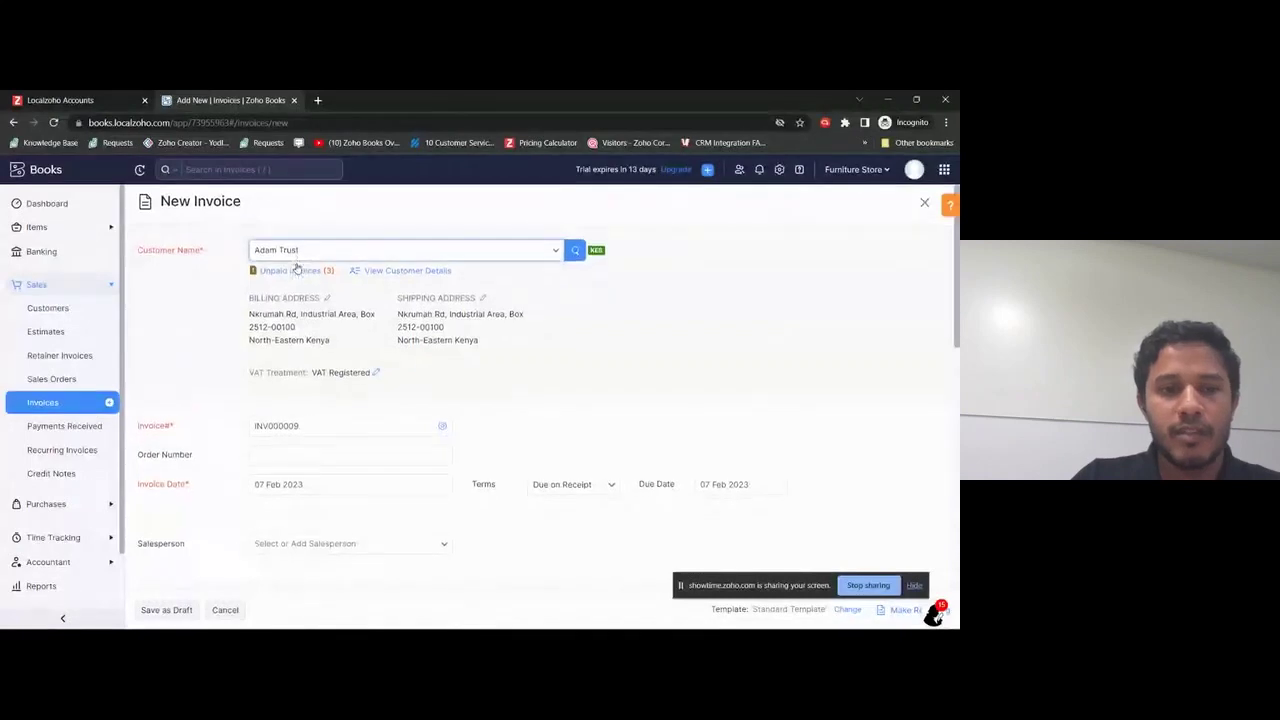
Add the Chair item as the first line of the invoice.
{"action": "scroll", "coordinate": [290, 290], "scroll_direction": "down", "scroll_amount": 2}
{"action": "scroll", "coordinate": [255, 405], "scroll_direction": "down", "scroll_amount": 2}
{"action": "left_click", "coordinate": [243, 404]}
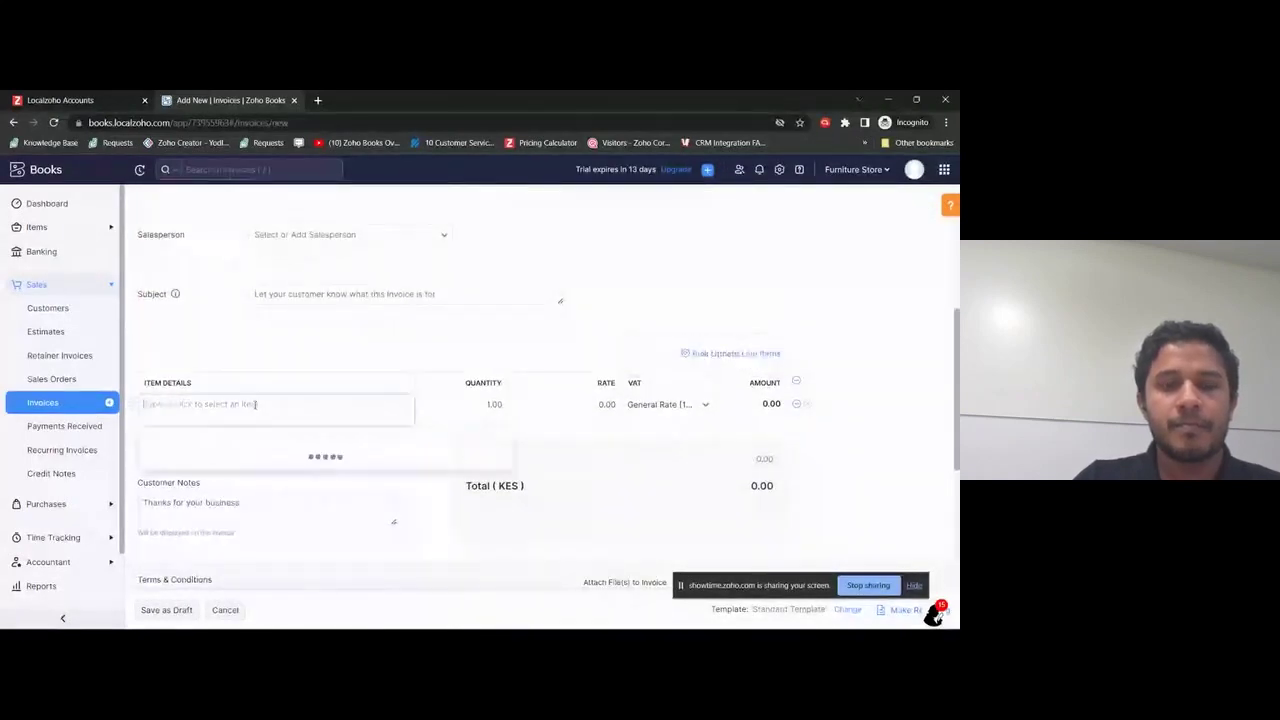
{"action": "left_click", "coordinate": [243, 446]}
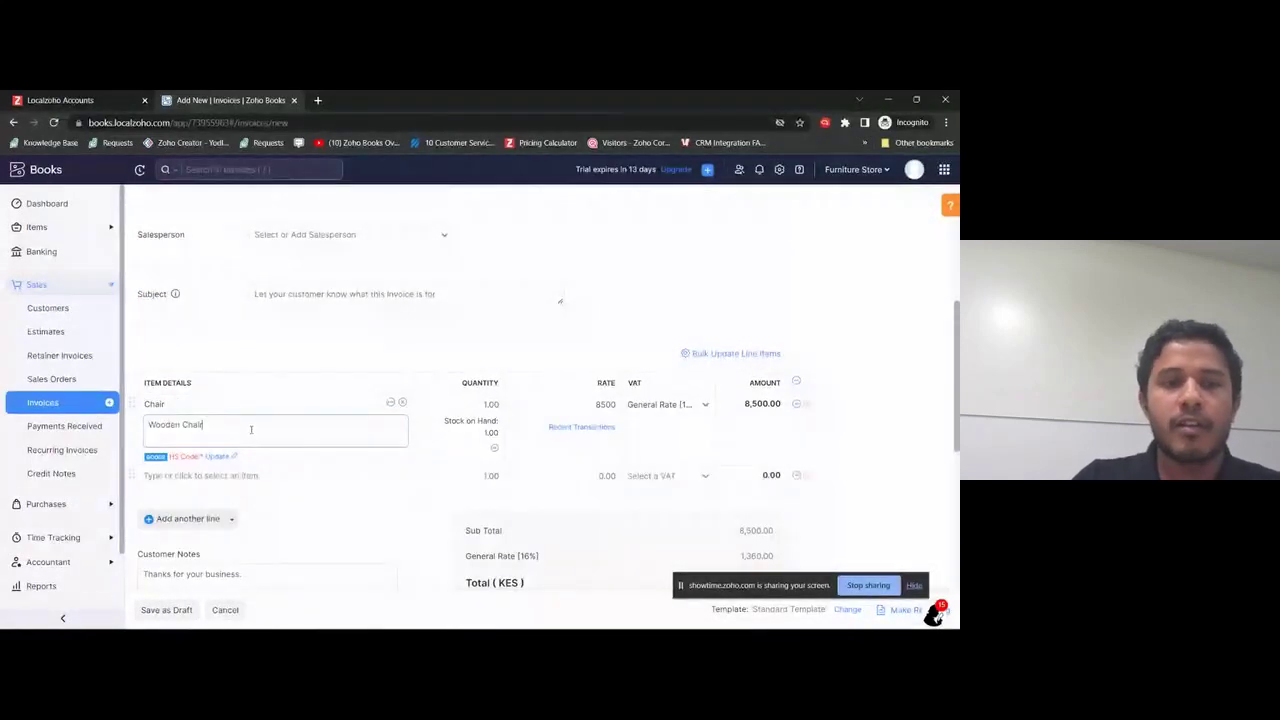
Check the Chair line's VAT rate against the customer's VAT treatment, and save the invoice as a draft.
{"action": "scroll", "coordinate": [255, 428], "scroll_direction": "up", "scroll_amount": 2}
{"action": "scroll", "coordinate": [255, 428], "scroll_direction": "up", "scroll_amount": 1}
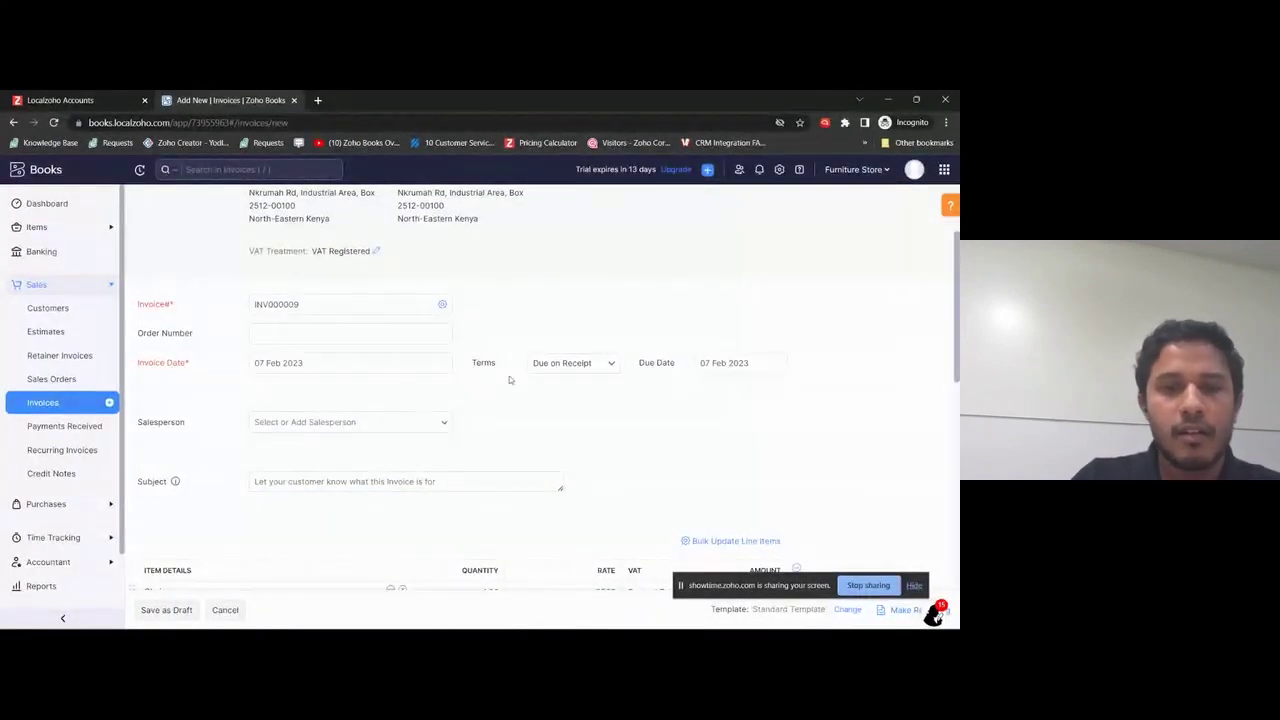
{"action": "scroll", "coordinate": [494, 422], "scroll_direction": "down", "scroll_amount": 2}
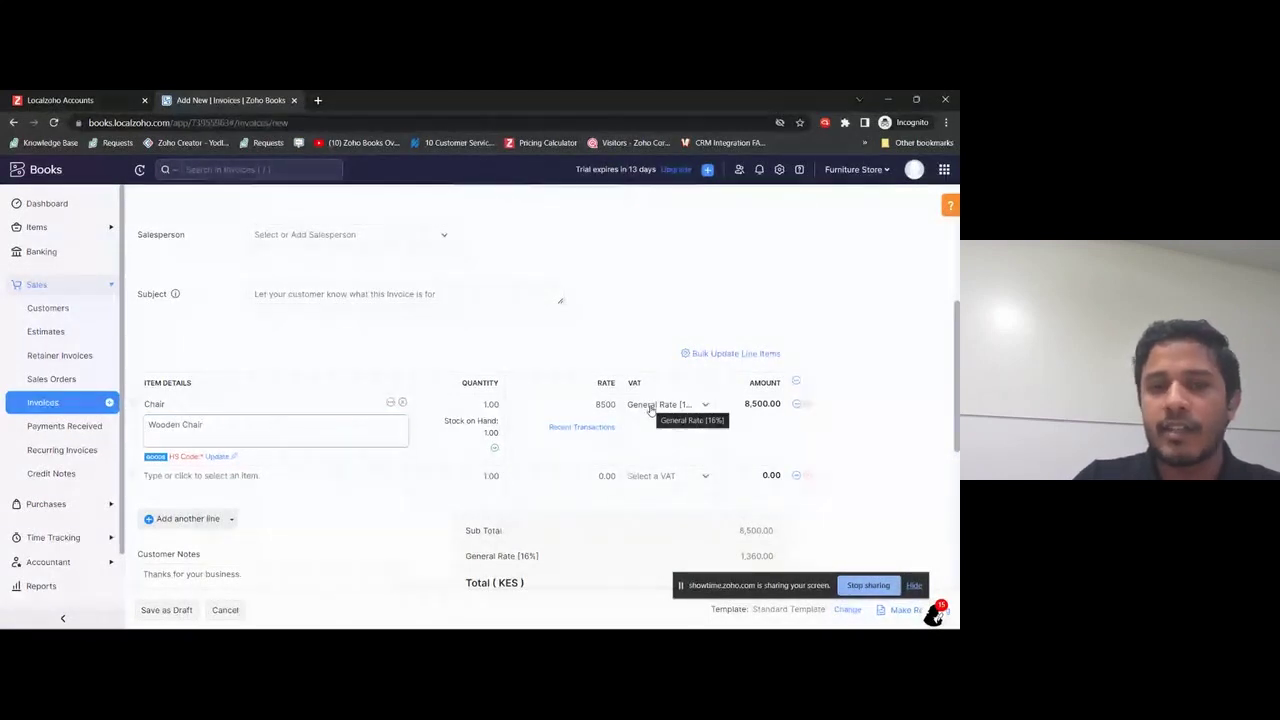
{"action": "scroll", "coordinate": [366, 406], "scroll_direction": "up", "scroll_amount": 5}
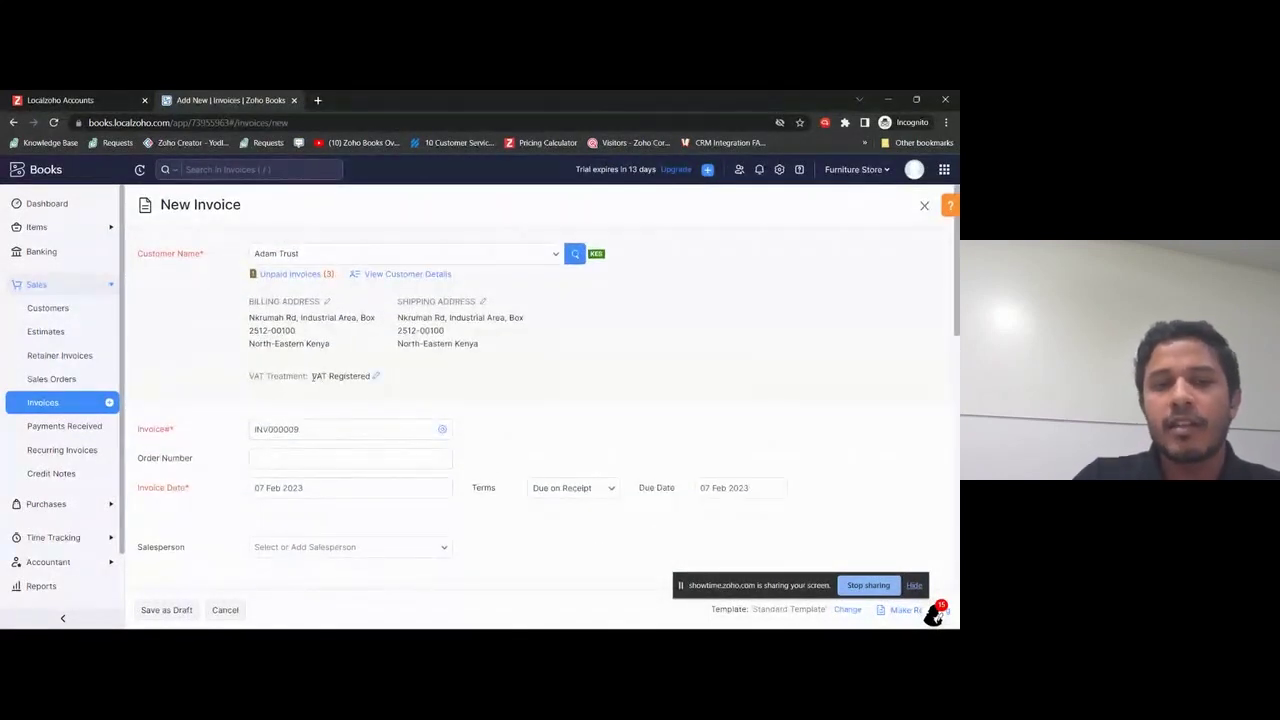
{"action": "left_click_drag", "start_coordinate": [311, 376], "coordinate": [372, 376]}
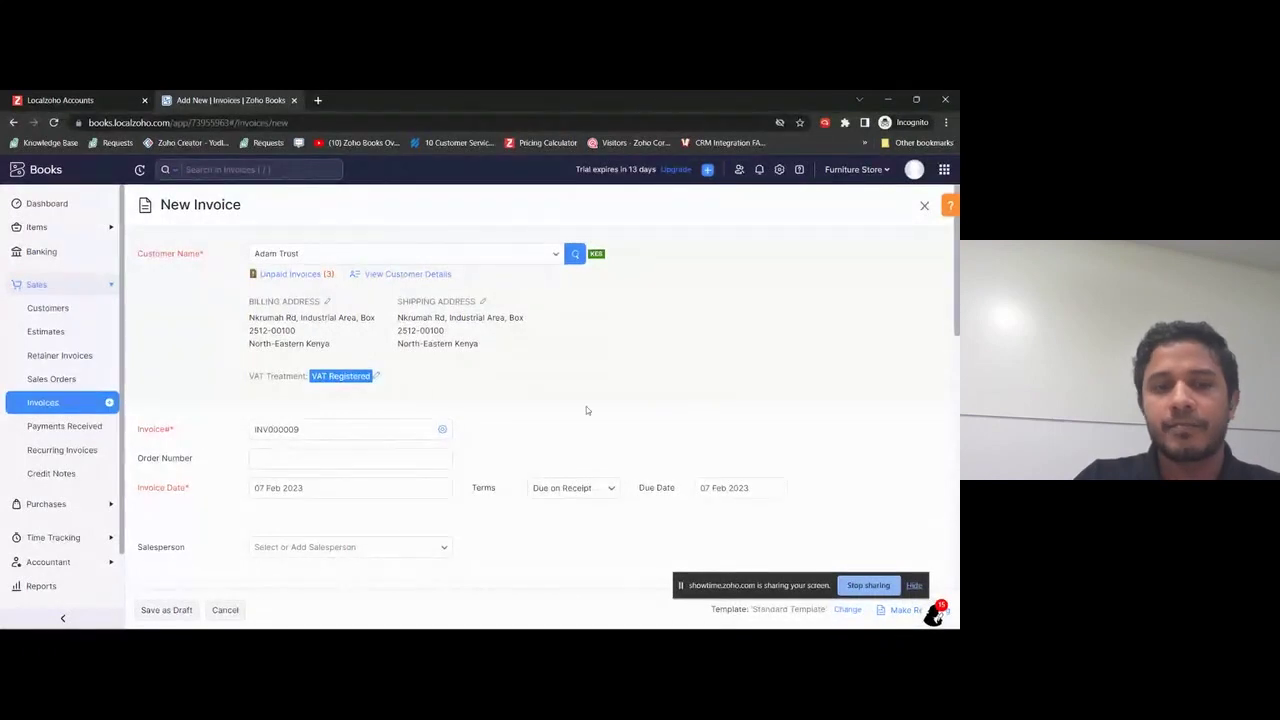
{"action": "scroll", "coordinate": [586, 410], "scroll_direction": "down", "scroll_amount": 6}
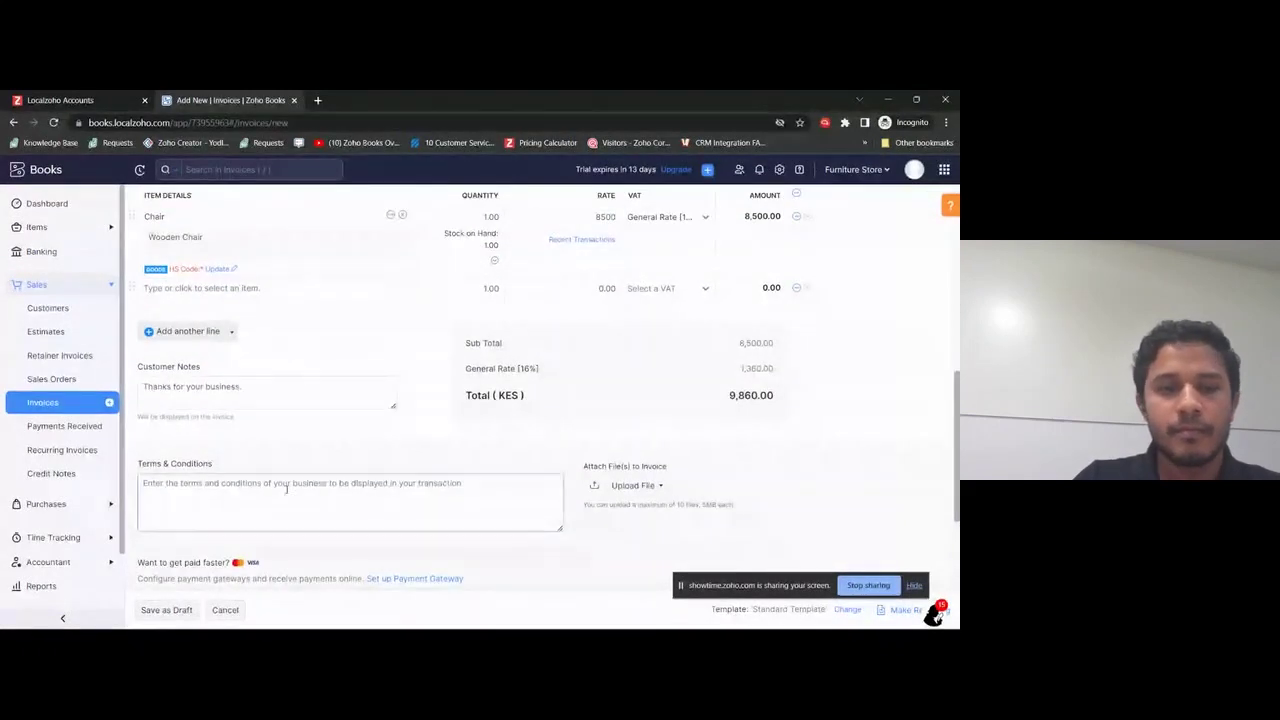
{"action": "scroll", "coordinate": [286, 488], "scroll_direction": "down", "scroll_amount": 3}
{"action": "left_click", "coordinate": [171, 610]}
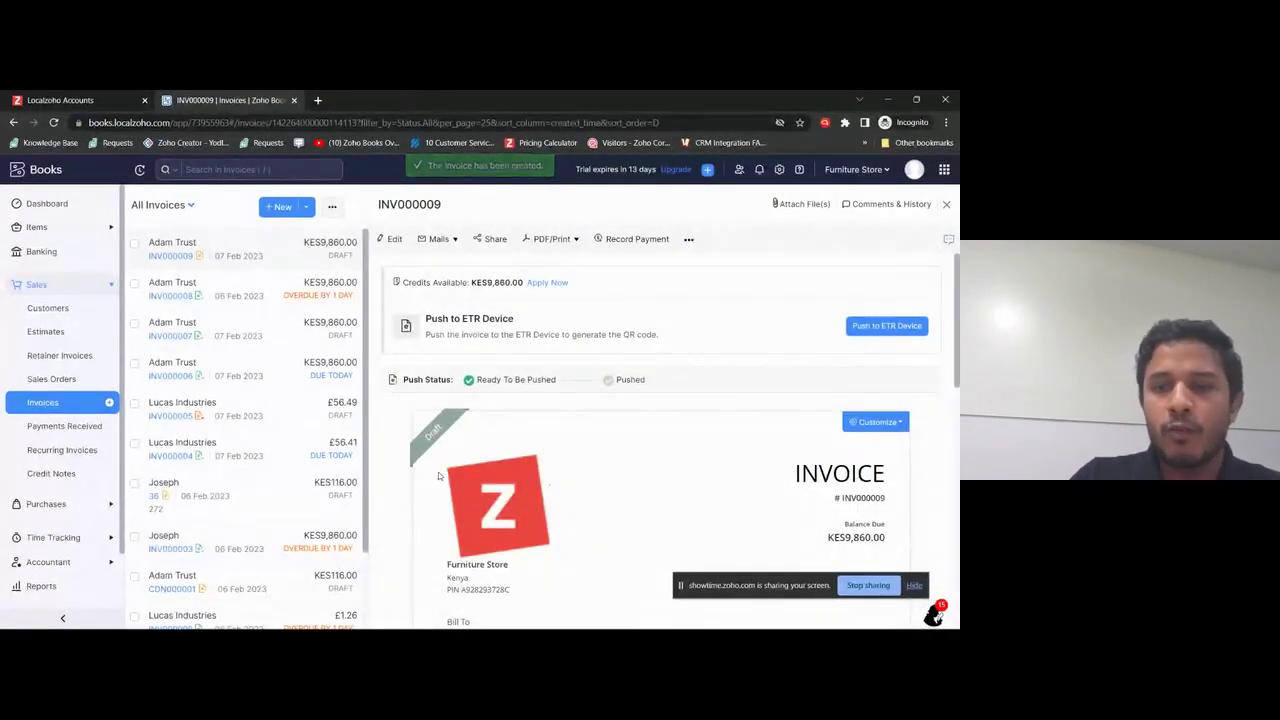
Review the saved draft invoice from its header through the line items to the VAT summary.
{"action": "scroll", "coordinate": [445, 472], "scroll_direction": "down", "scroll_amount": 4}
{"action": "scroll", "coordinate": [445, 472], "scroll_direction": "down", "scroll_amount": 5}
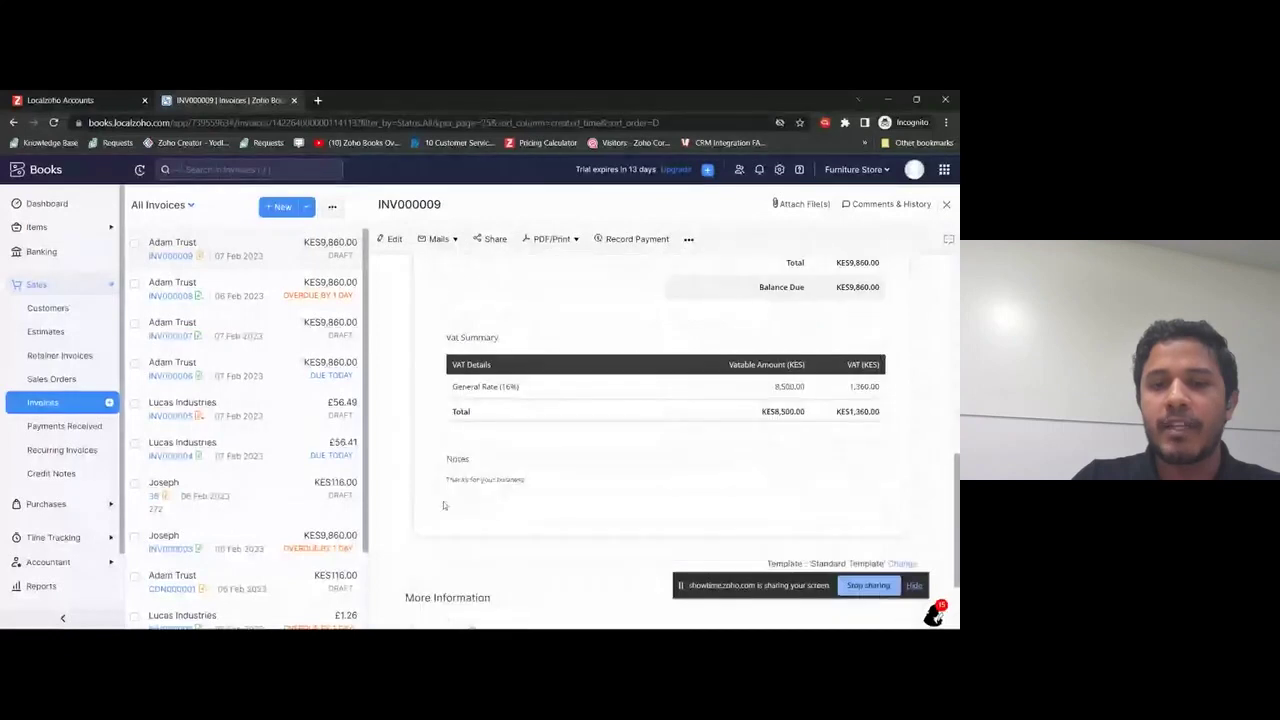
{"action": "scroll", "coordinate": [600, 535], "scroll_direction": "up", "scroll_amount": 3}
{"action": "scroll", "coordinate": [600, 540], "scroll_direction": "up", "scroll_amount": 4}
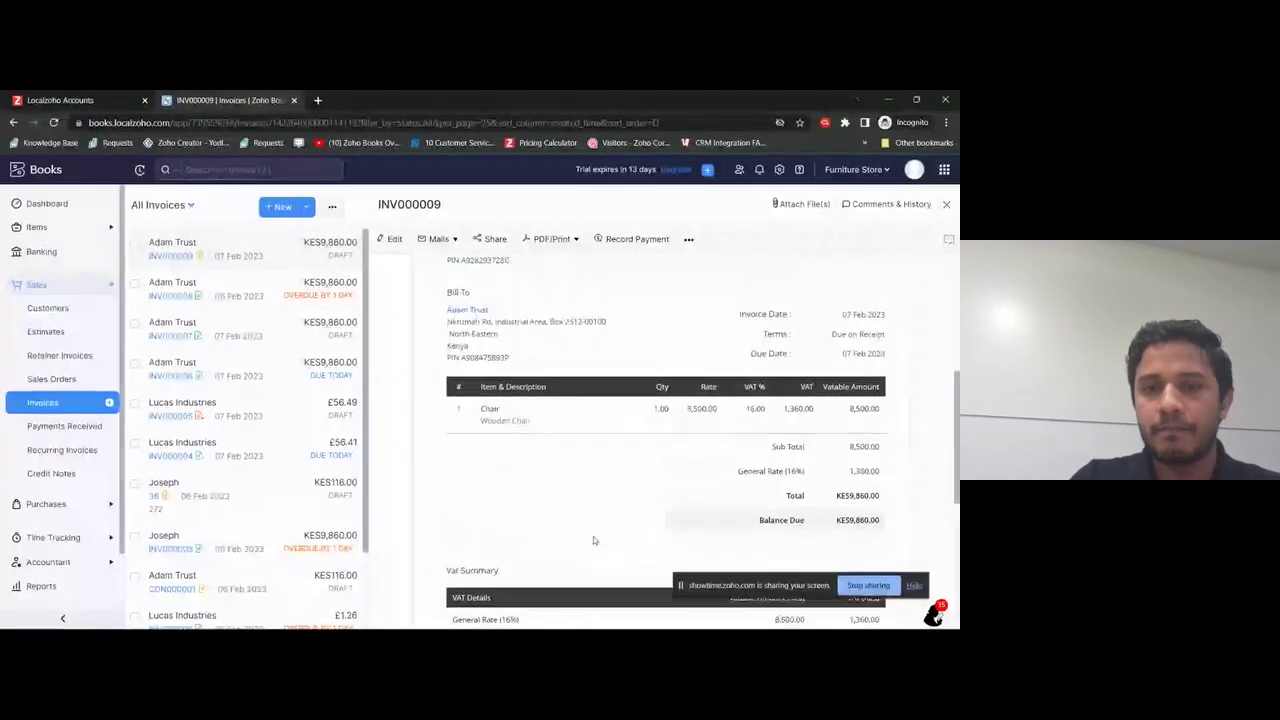
{"action": "scroll", "coordinate": [563, 531], "scroll_direction": "up", "scroll_amount": 5}
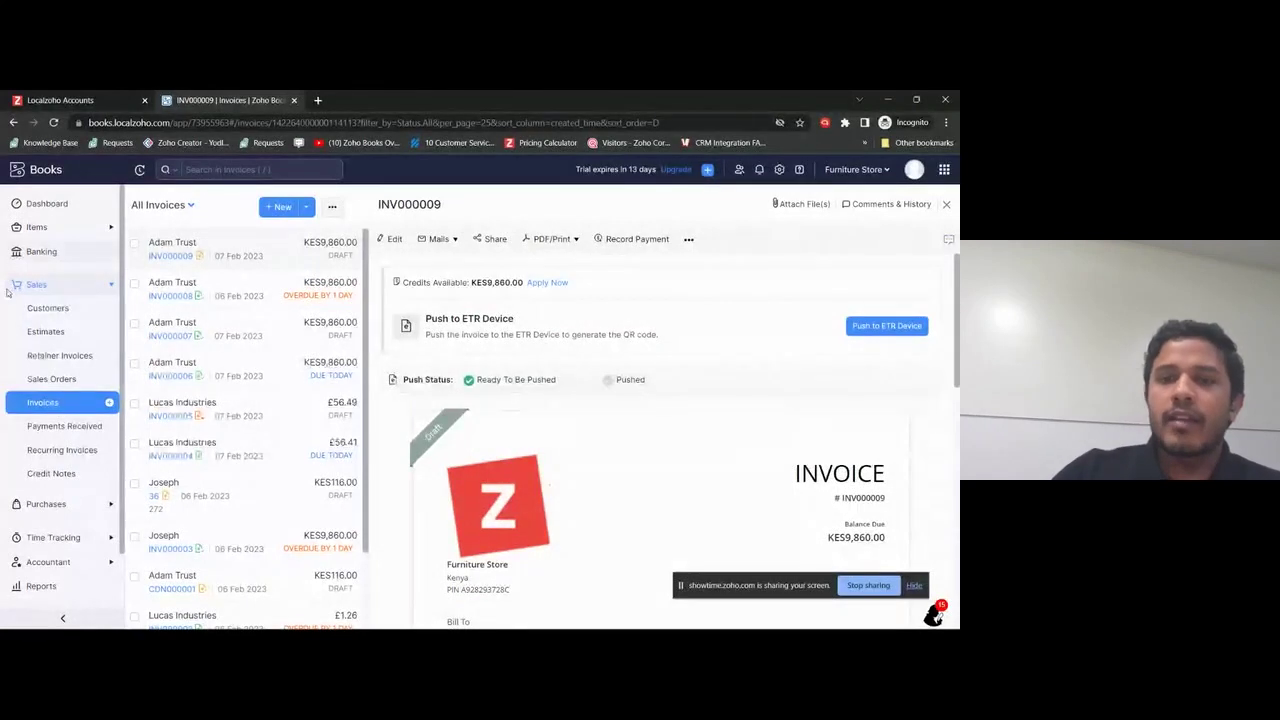
Push the draft 16% VAT invoice to the ETR device and check its push status.
{"action": "left_click", "coordinate": [884, 332]}
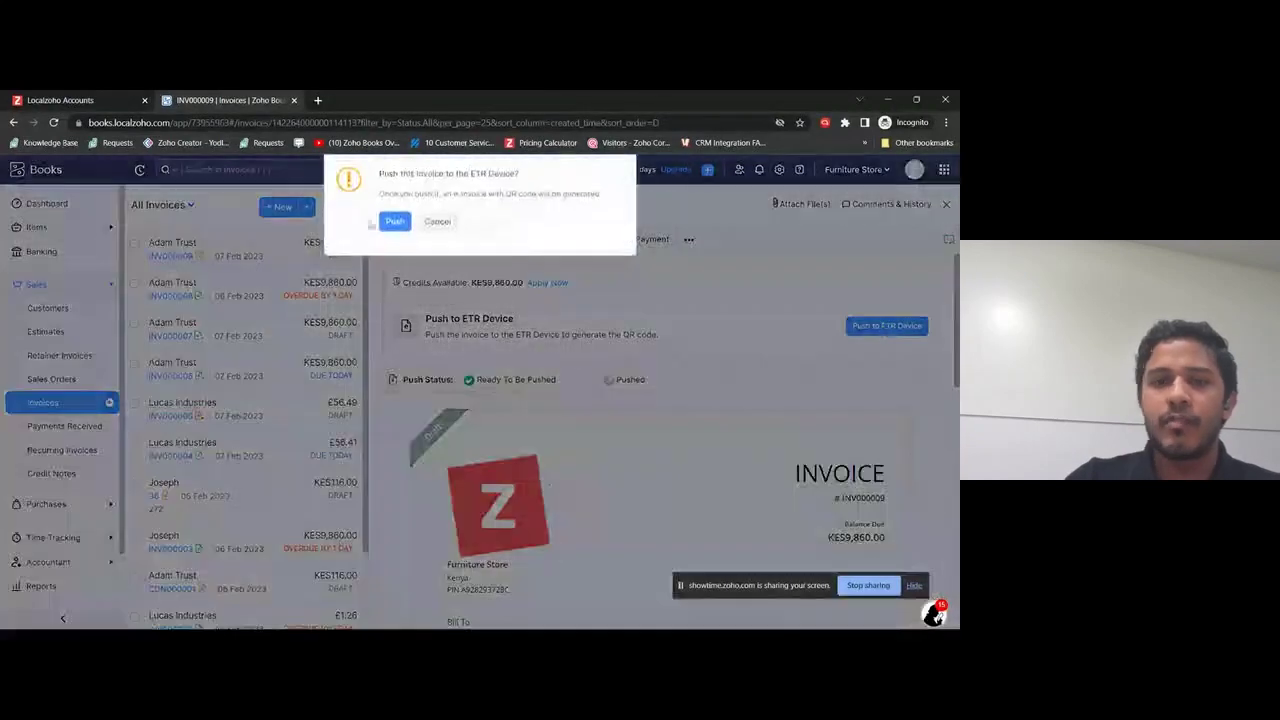
{"action": "left_click", "coordinate": [395, 222]}
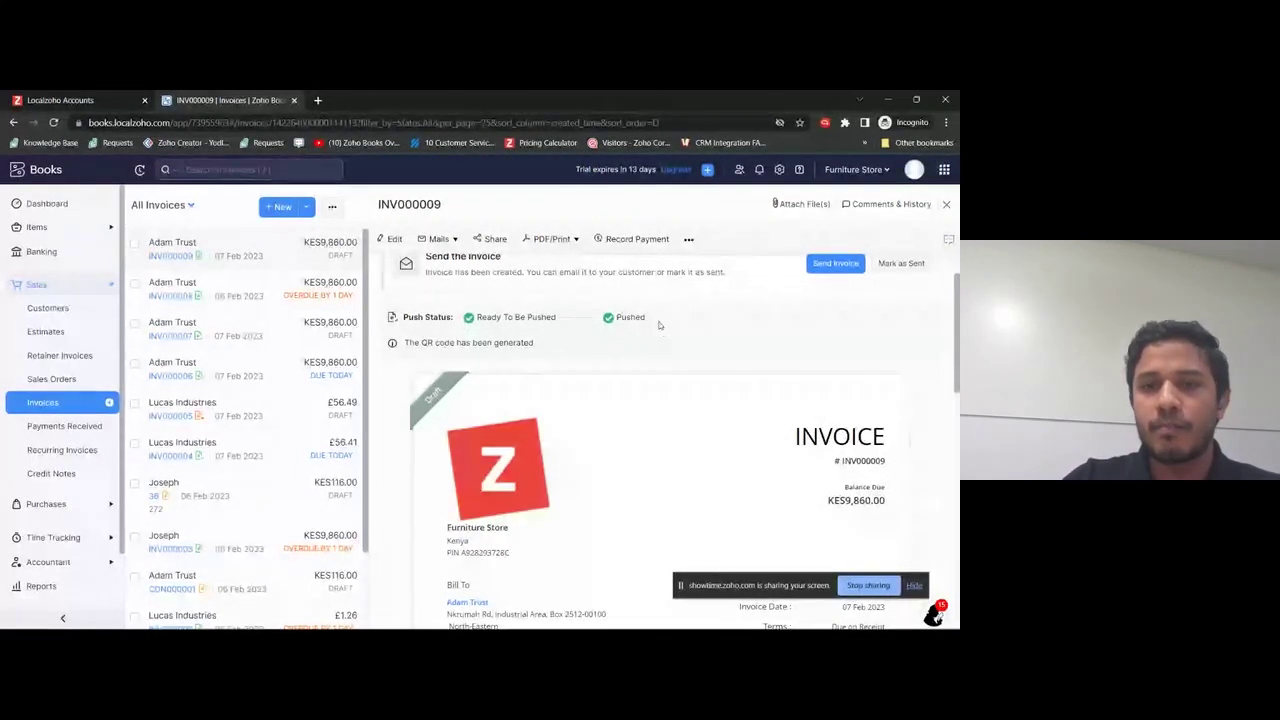
{"action": "left_click_drag", "start_coordinate": [659, 325], "coordinate": [610, 318]}
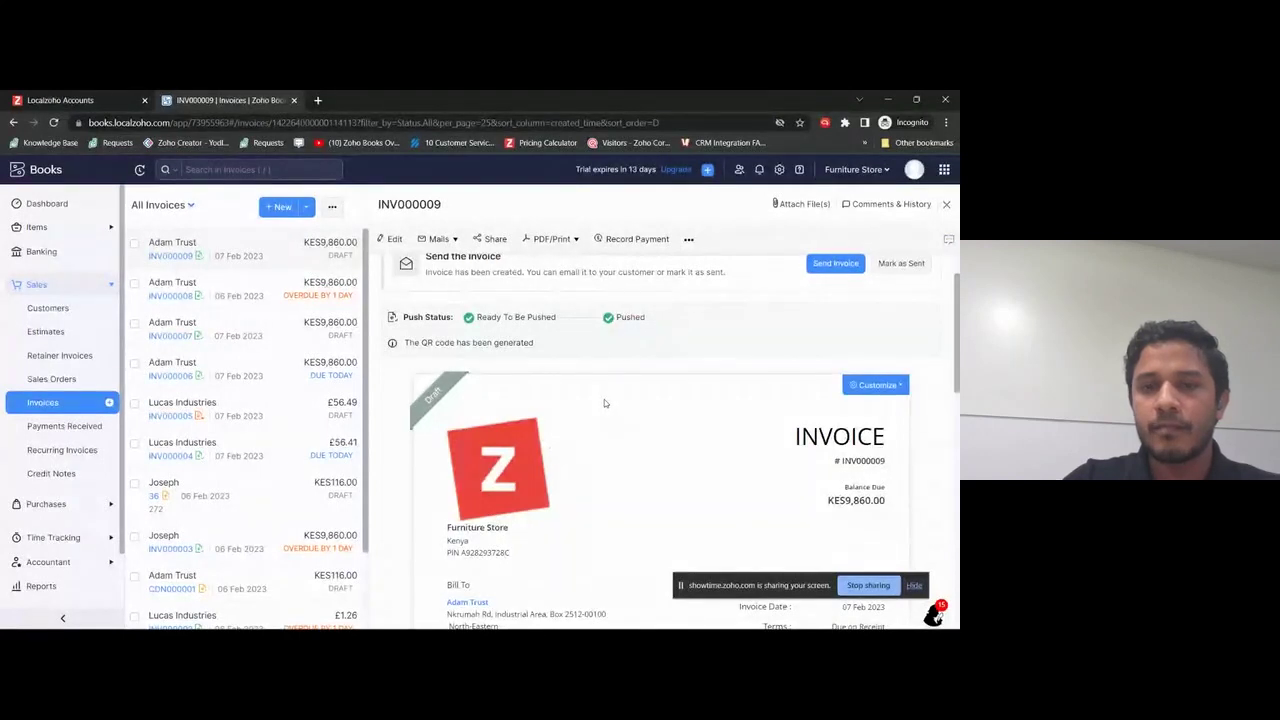
Examine the pushed invoice's QR code, device details, VAT summary and line items.
{"action": "scroll", "coordinate": [604, 403], "scroll_direction": "down", "scroll_amount": 5}
{"action": "scroll", "coordinate": [604, 400], "scroll_direction": "down", "scroll_amount": 3}
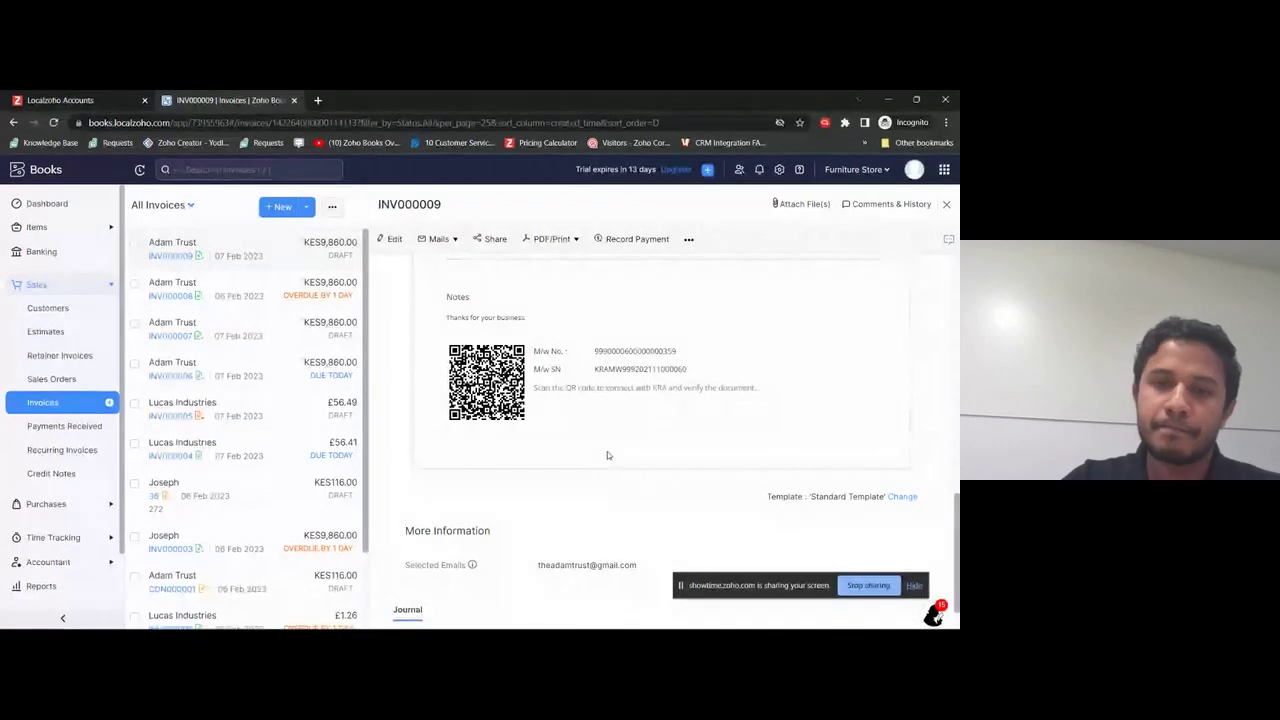
{"action": "scroll", "coordinate": [607, 451], "scroll_direction": "up", "scroll_amount": 2}
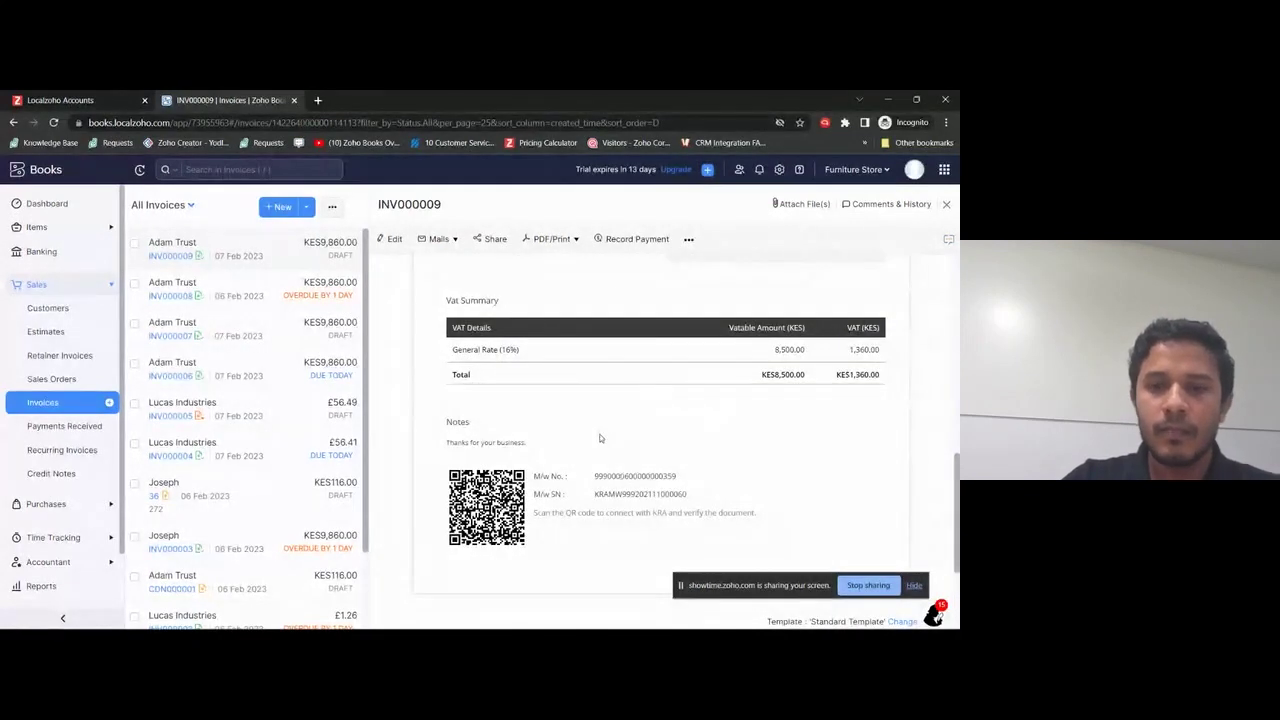
{"action": "scroll", "coordinate": [607, 485], "scroll_direction": "up", "scroll_amount": 10}
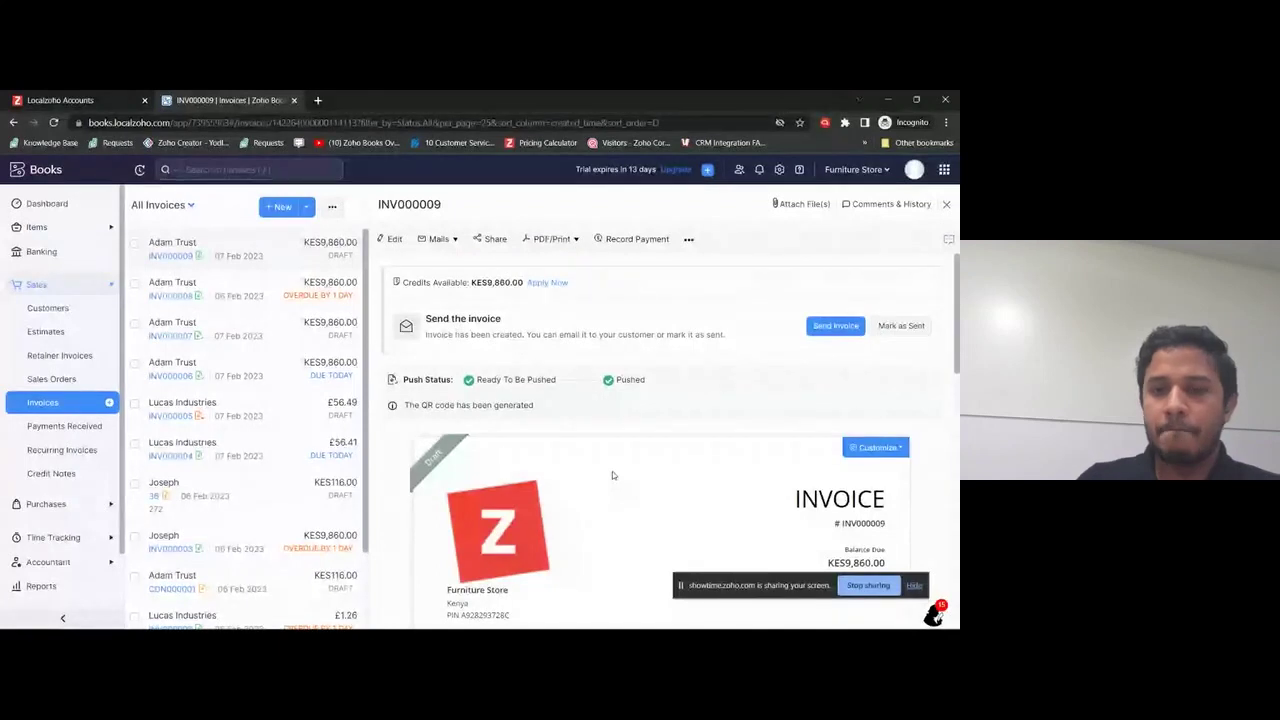
{"action": "scroll", "coordinate": [612, 473], "scroll_direction": "down", "scroll_amount": 6}
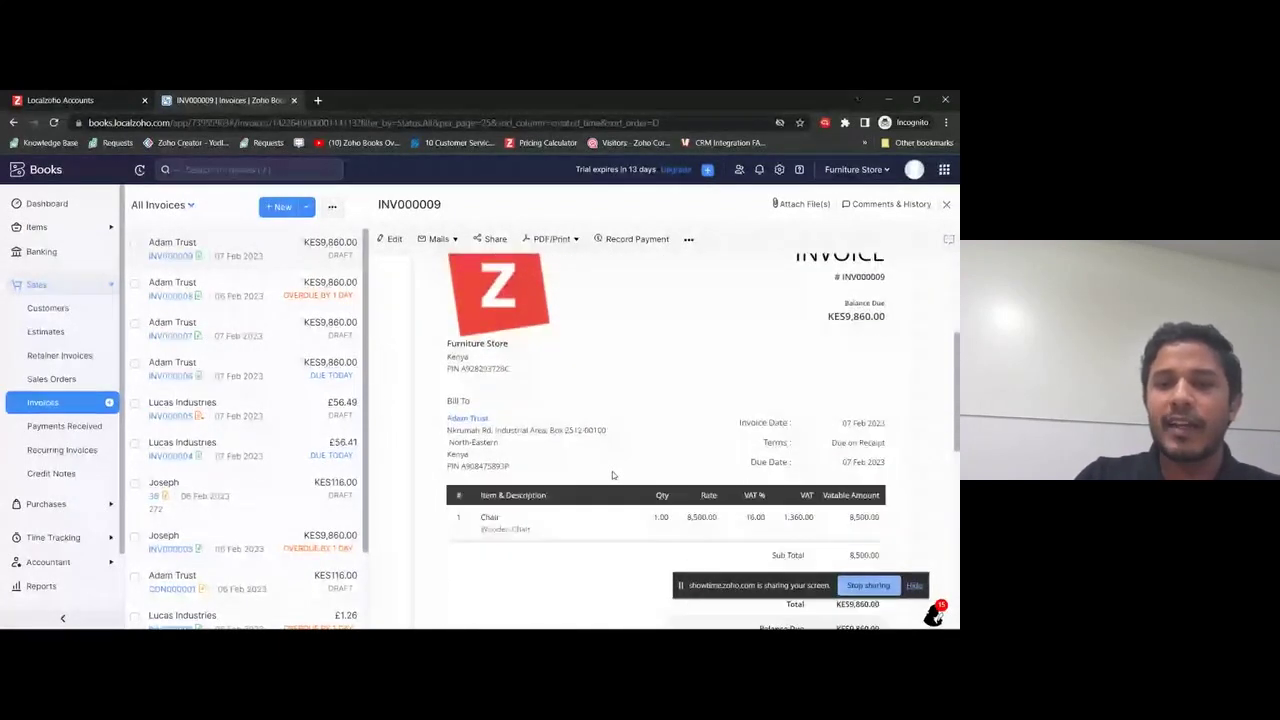
{"action": "scroll", "coordinate": [613, 475], "scroll_direction": "down", "scroll_amount": 3}
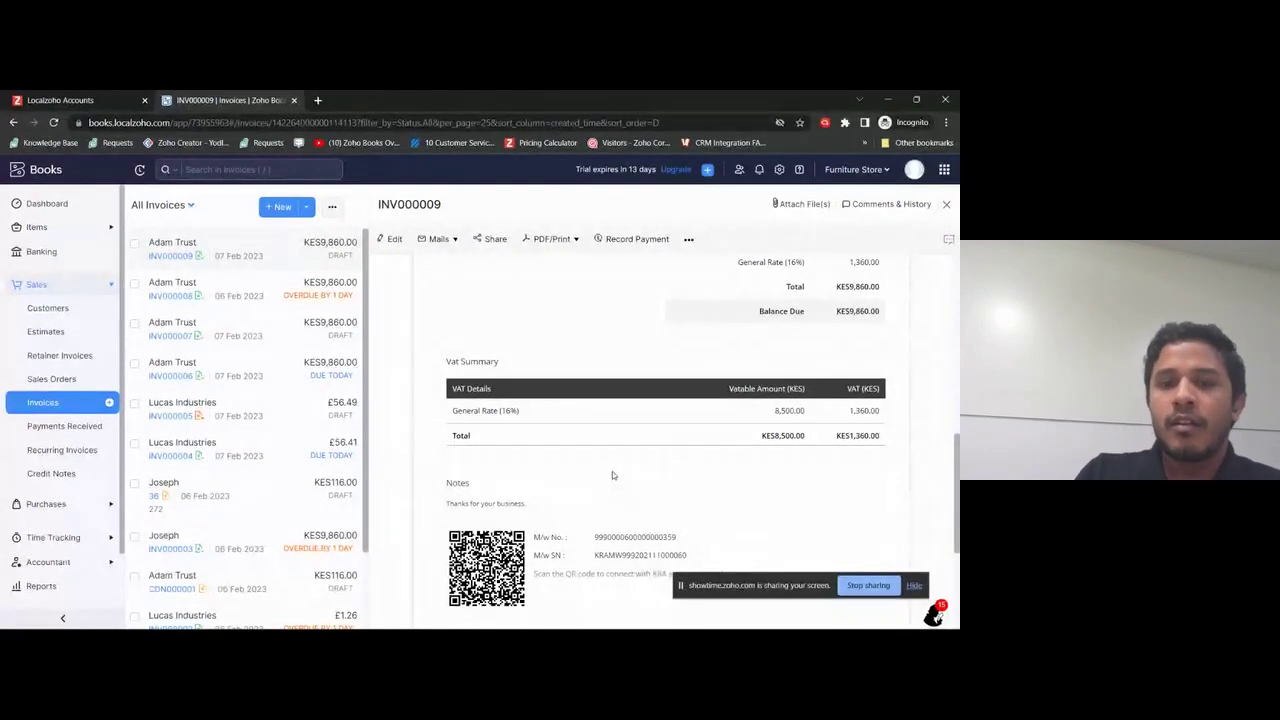
{"action": "scroll", "coordinate": [612, 475], "scroll_direction": "up", "scroll_amount": 10}
{"action": "scroll", "coordinate": [612, 475], "scroll_direction": "up", "scroll_amount": 2}
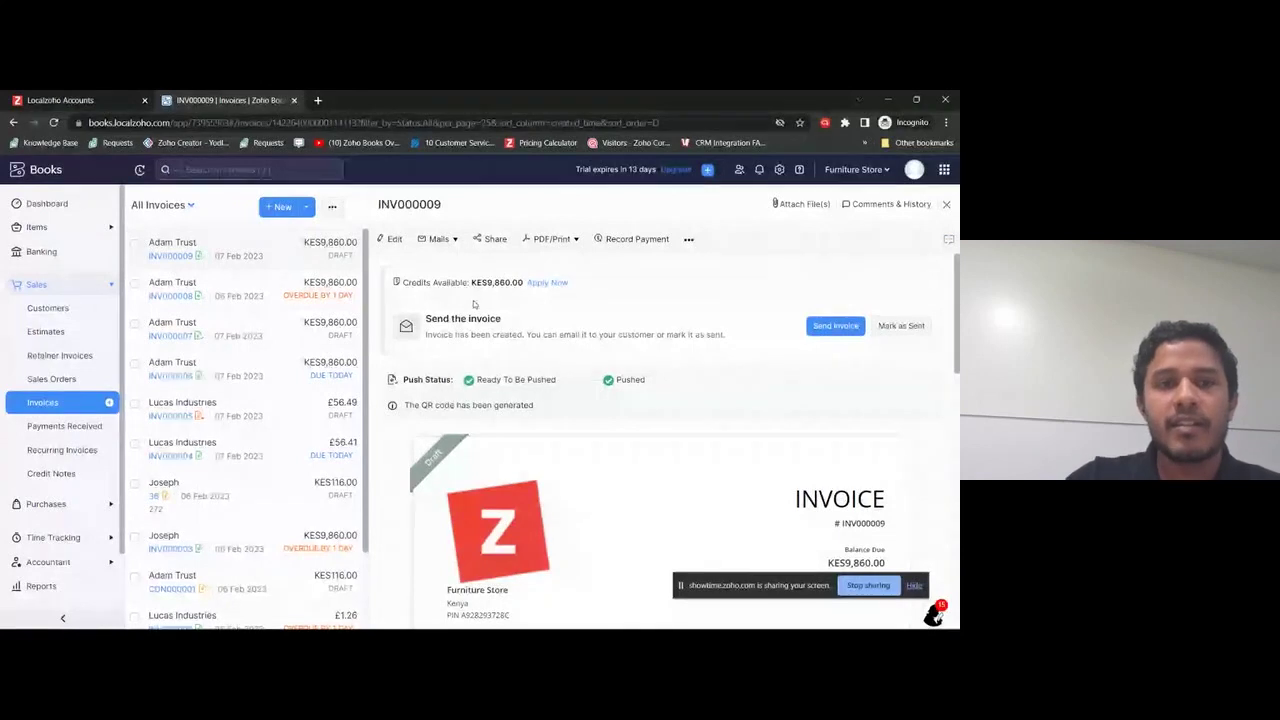
Start a new invoice for the Non Kenya customer Lucas Industries.
{"action": "left_click", "coordinate": [284, 208]}
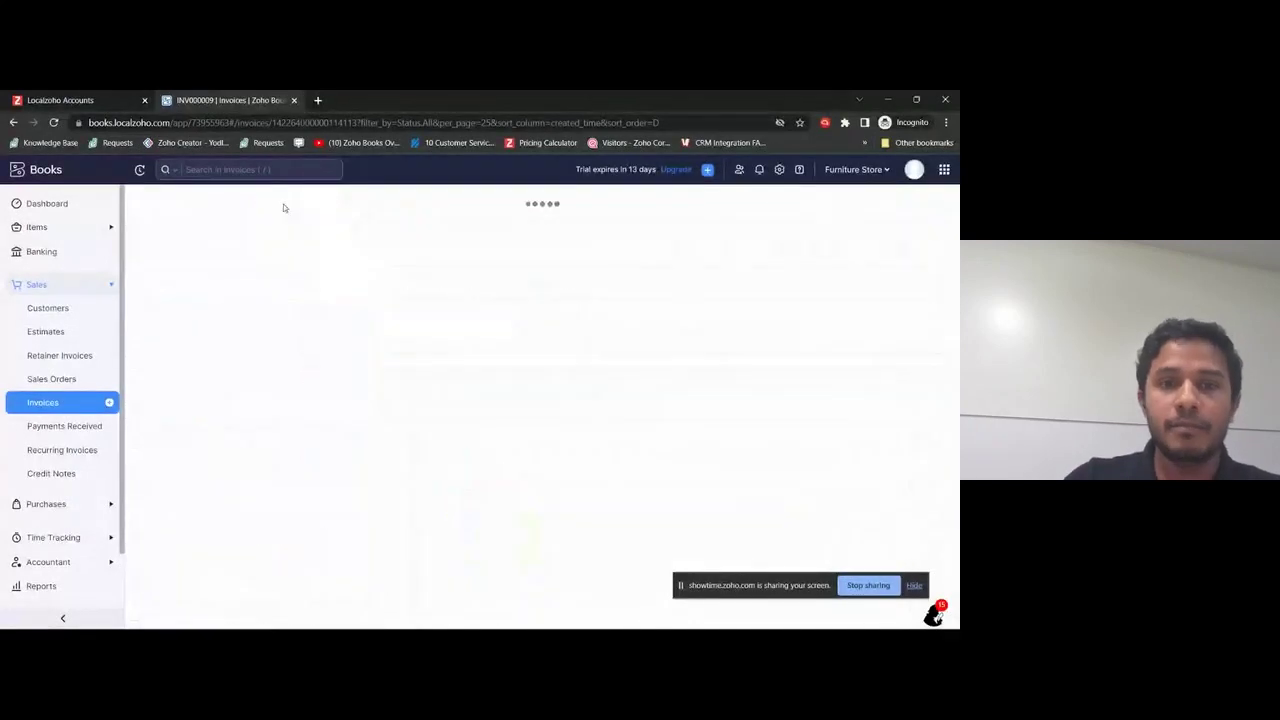
{"action": "left_click", "coordinate": [303, 255]}
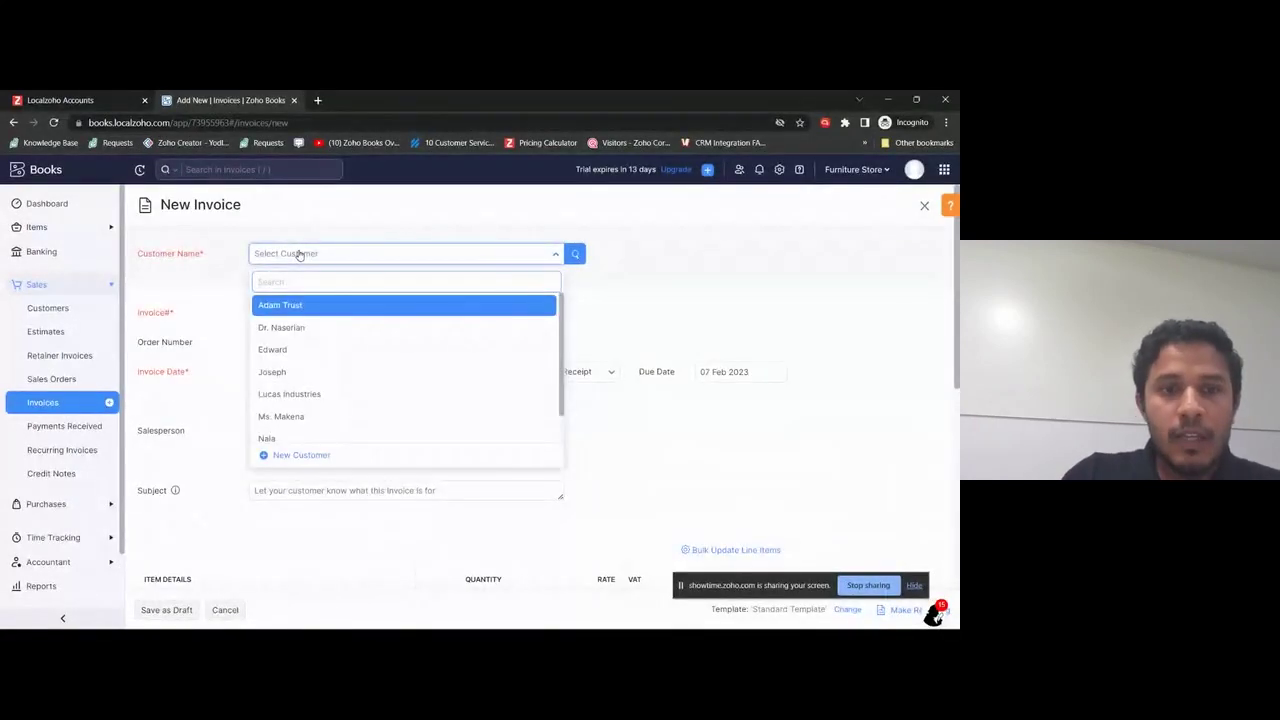
{"action": "left_click", "coordinate": [317, 396]}
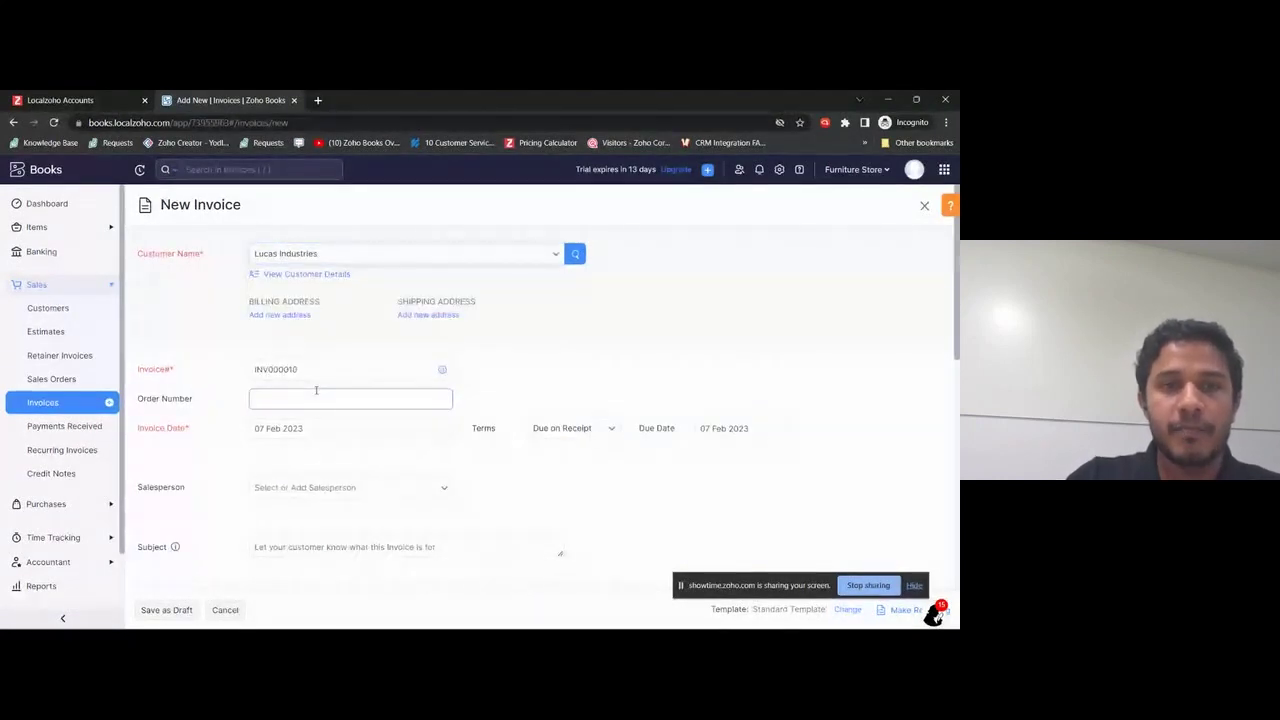
{"action": "left_click_drag", "start_coordinate": [309, 377], "coordinate": [355, 388]}
{"action": "left_click", "coordinate": [490, 384]}
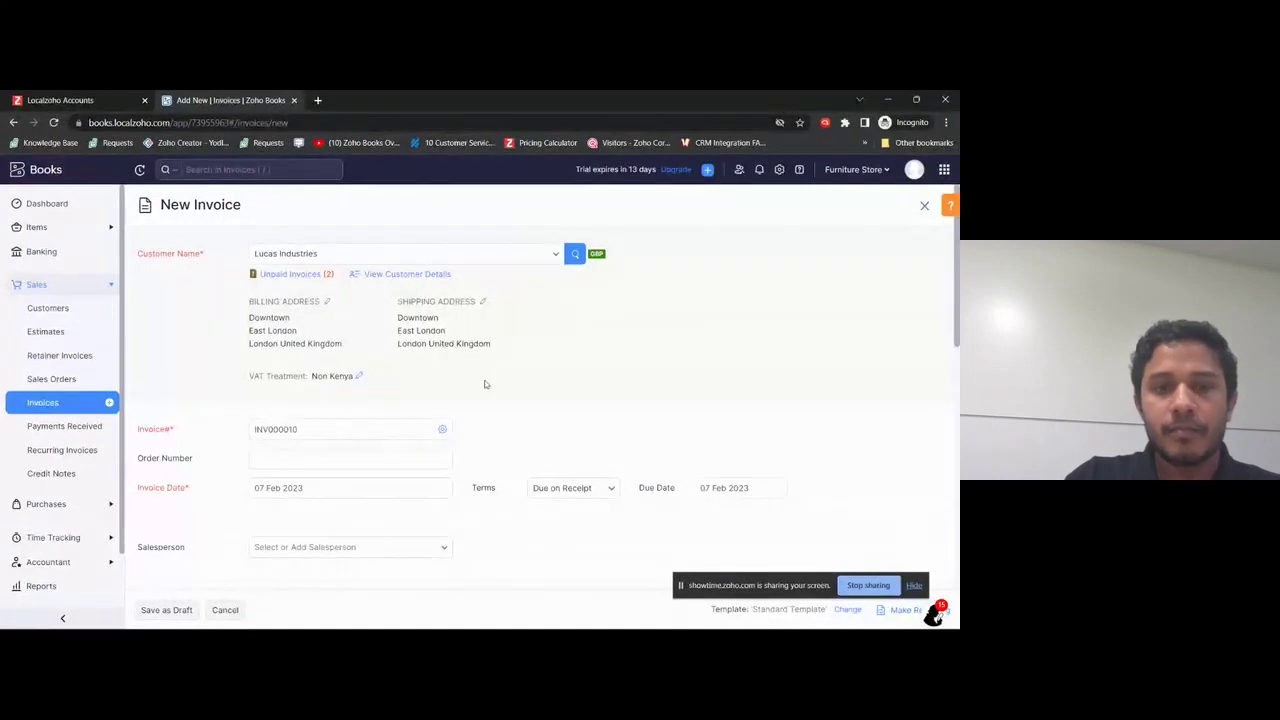
Add the Chair item as the first line and try to save the invoice as a draft.
{"action": "scroll", "coordinate": [483, 383], "scroll_direction": "down", "scroll_amount": 2}
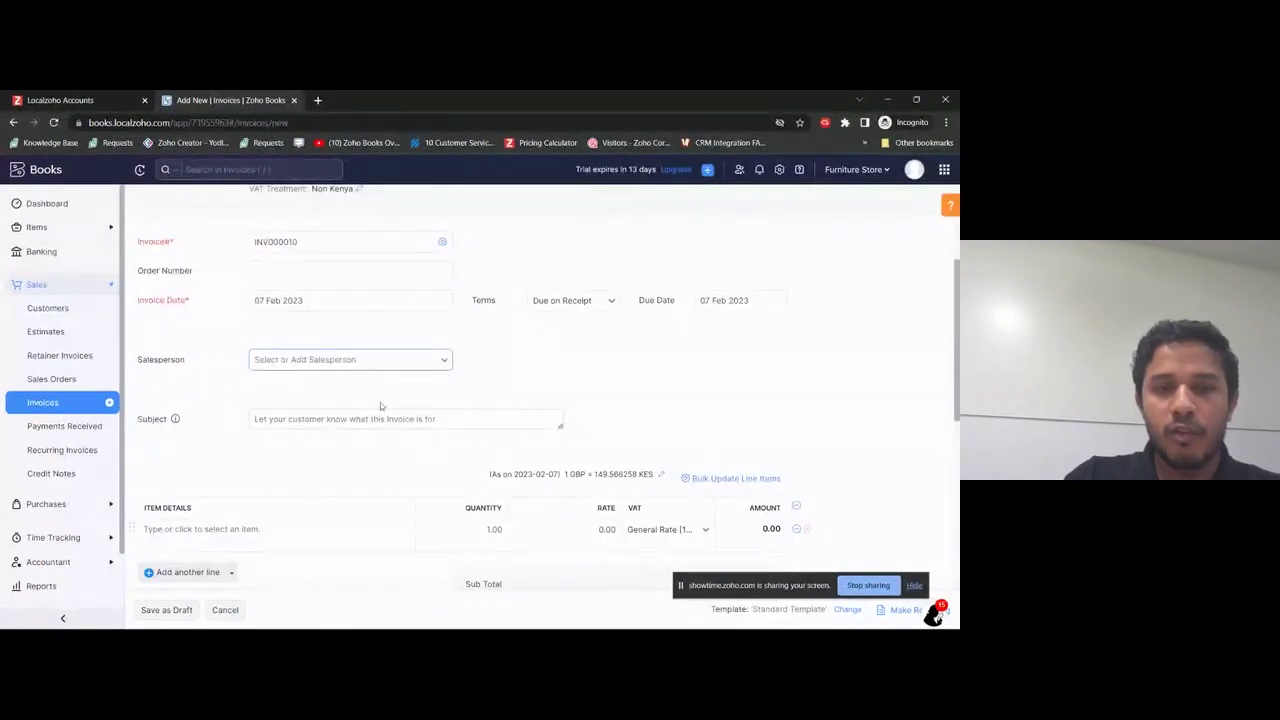
{"action": "scroll", "coordinate": [360, 430], "scroll_direction": "down", "scroll_amount": 1}
{"action": "left_click", "coordinate": [333, 470]}
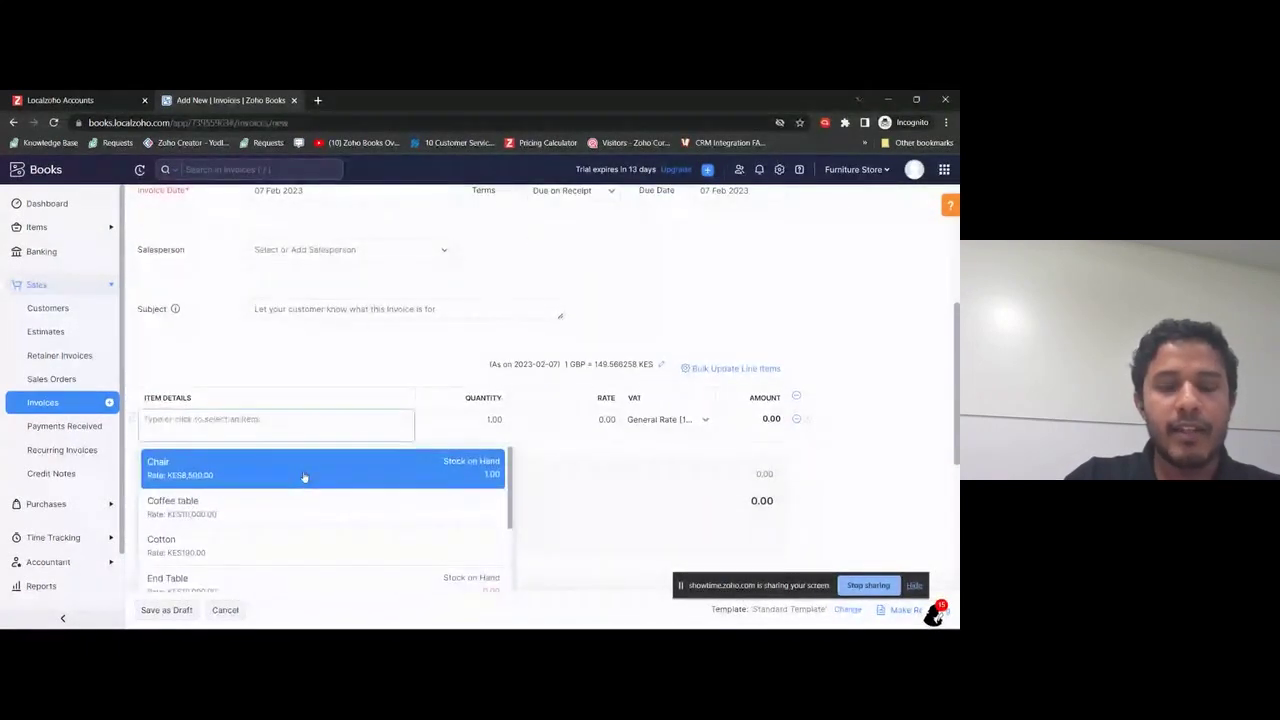
{"action": "left_click", "coordinate": [305, 477]}
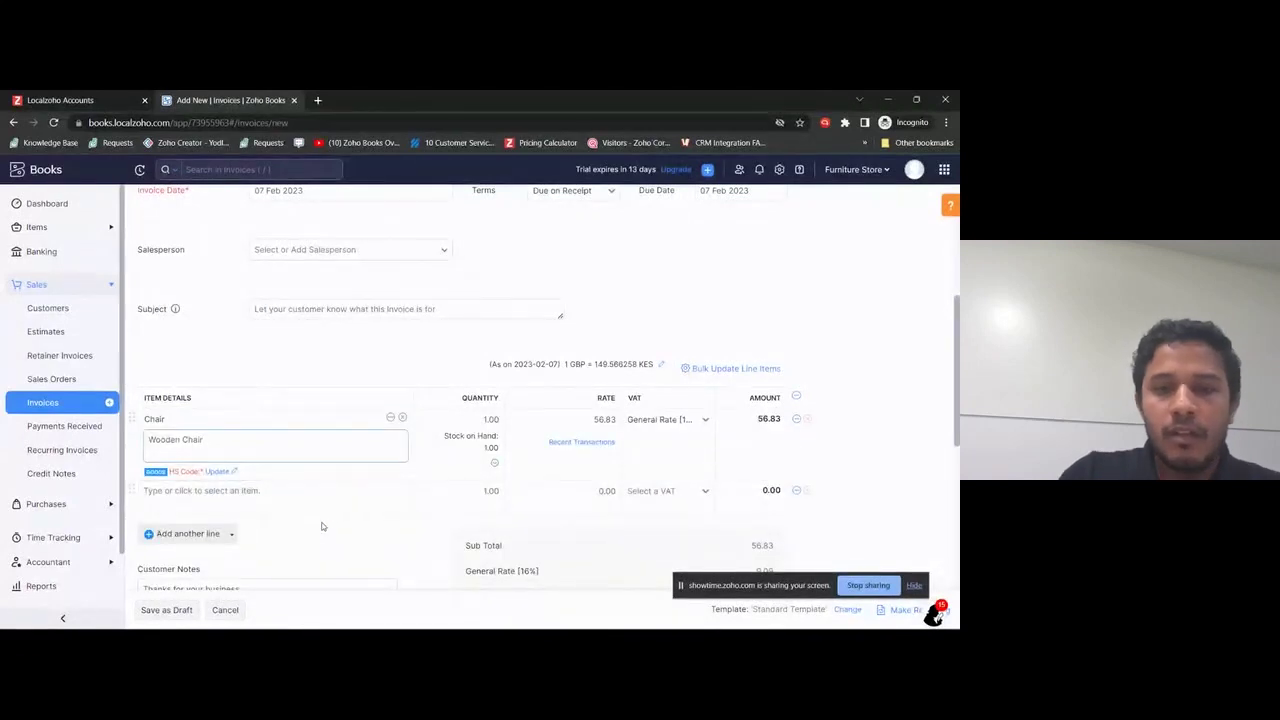
{"action": "scroll", "coordinate": [322, 526], "scroll_direction": "down", "scroll_amount": 3}
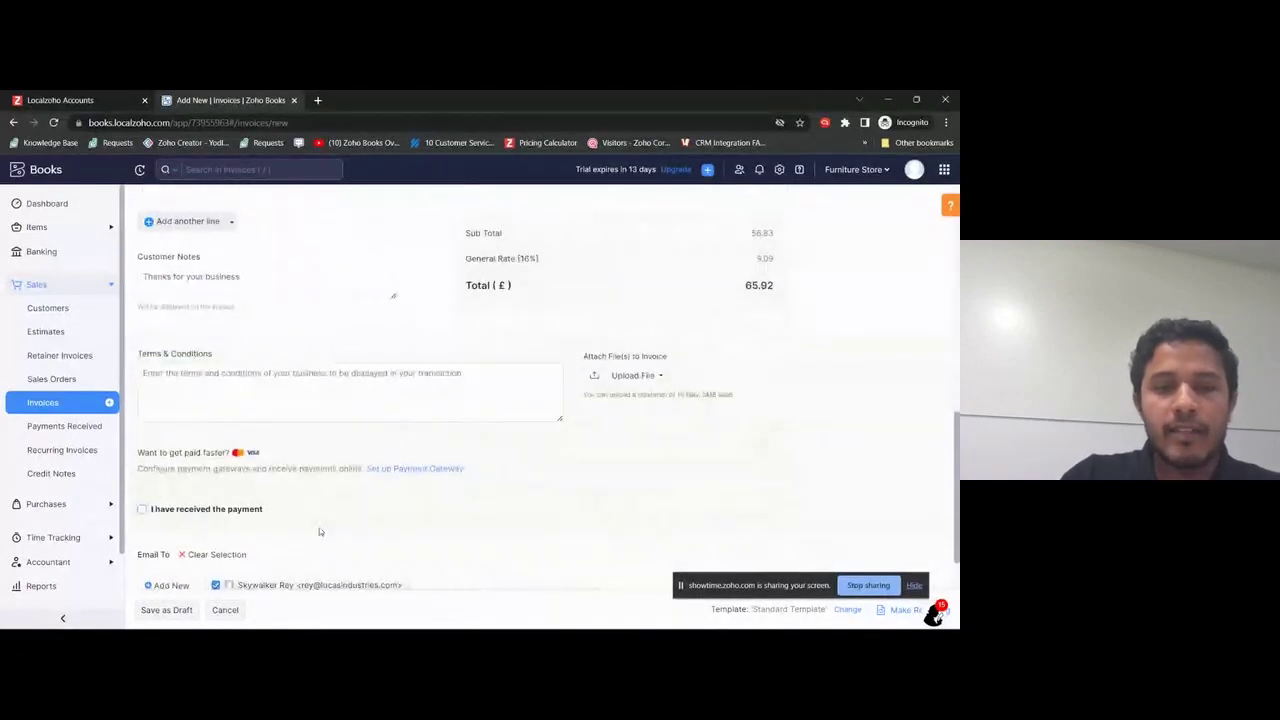
{"action": "left_click", "coordinate": [179, 610]}
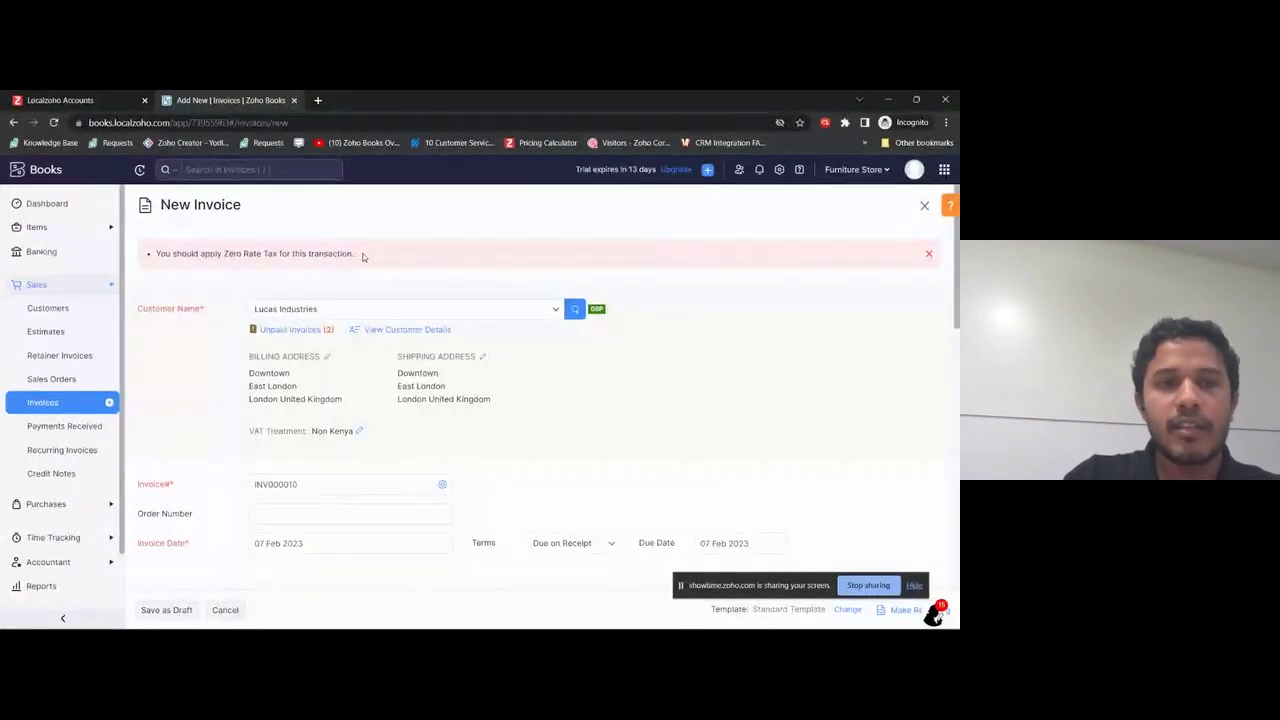
Set the Chair line's VAT to Zero Rate [0%] and save the invoice as a draft.
{"action": "left_click_drag", "start_coordinate": [363, 257], "coordinate": [160, 256]}
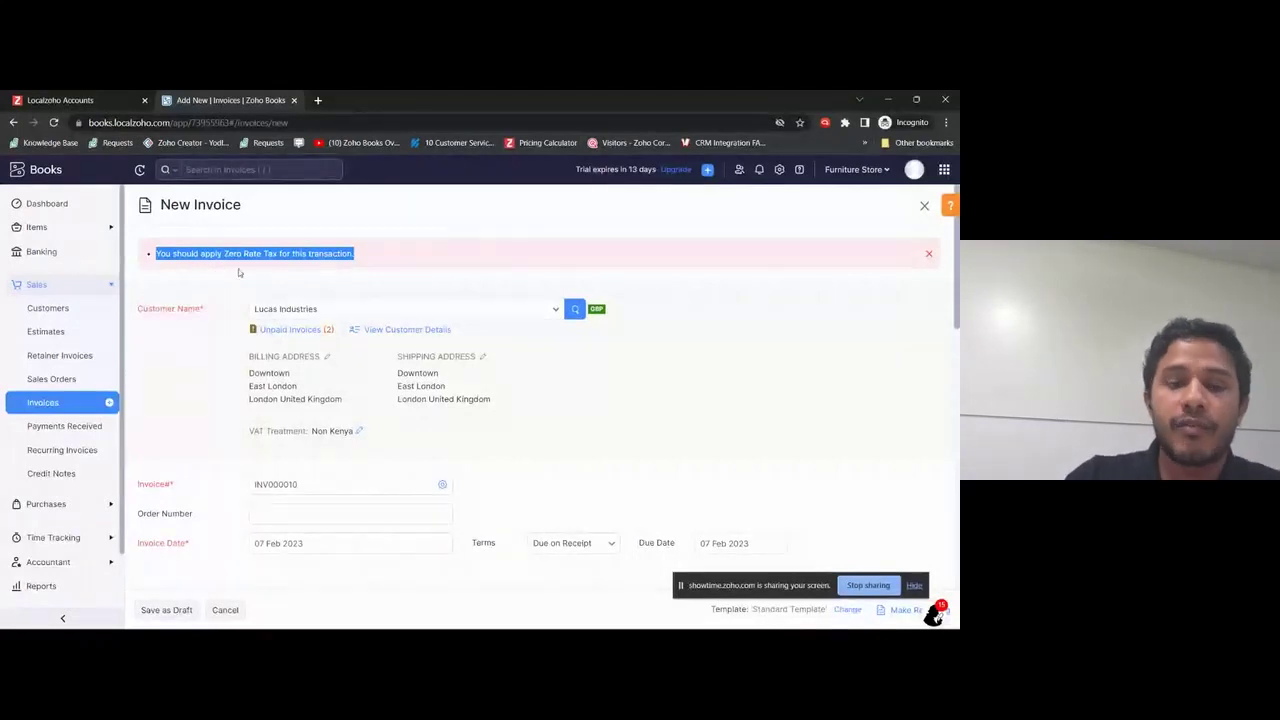
{"action": "scroll", "coordinate": [514, 371], "scroll_direction": "down", "scroll_amount": 3}
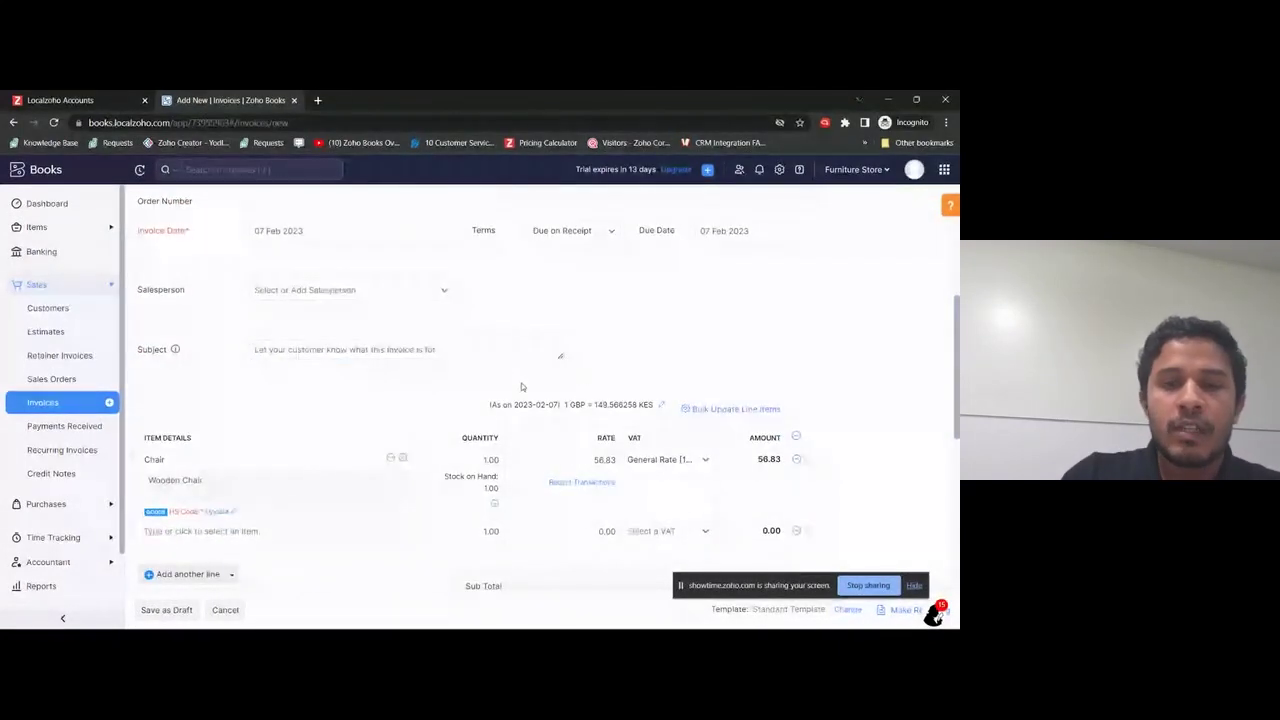
{"action": "left_click", "coordinate": [670, 459]}
{"action": "scroll", "coordinate": [660, 455], "scroll_direction": "down", "scroll_amount": 2}
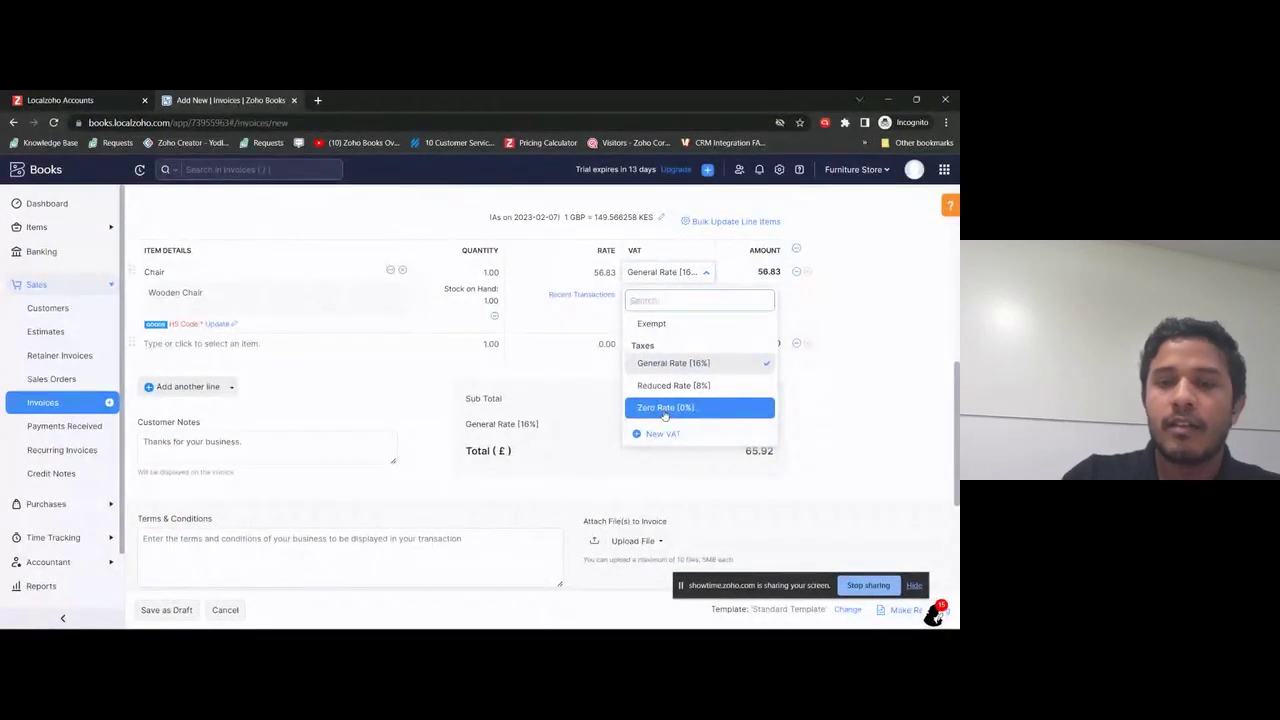
{"action": "left_click", "coordinate": [665, 408]}
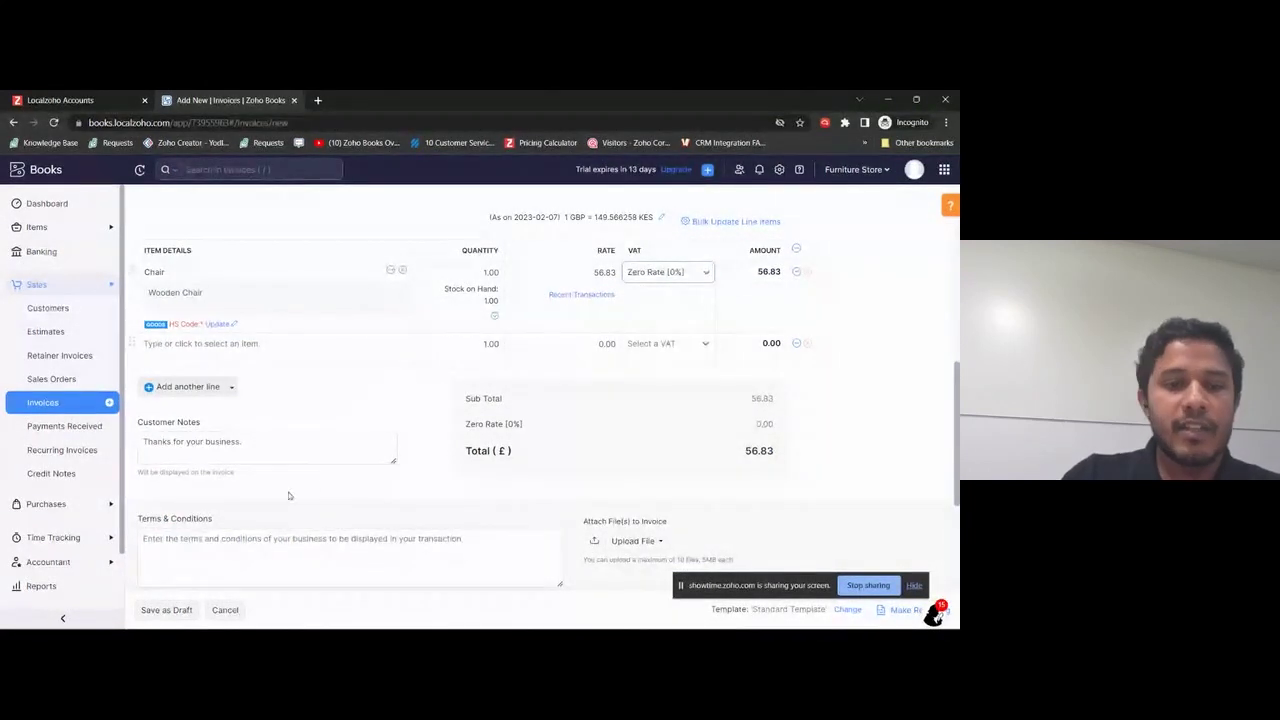
{"action": "left_click", "coordinate": [182, 614]}
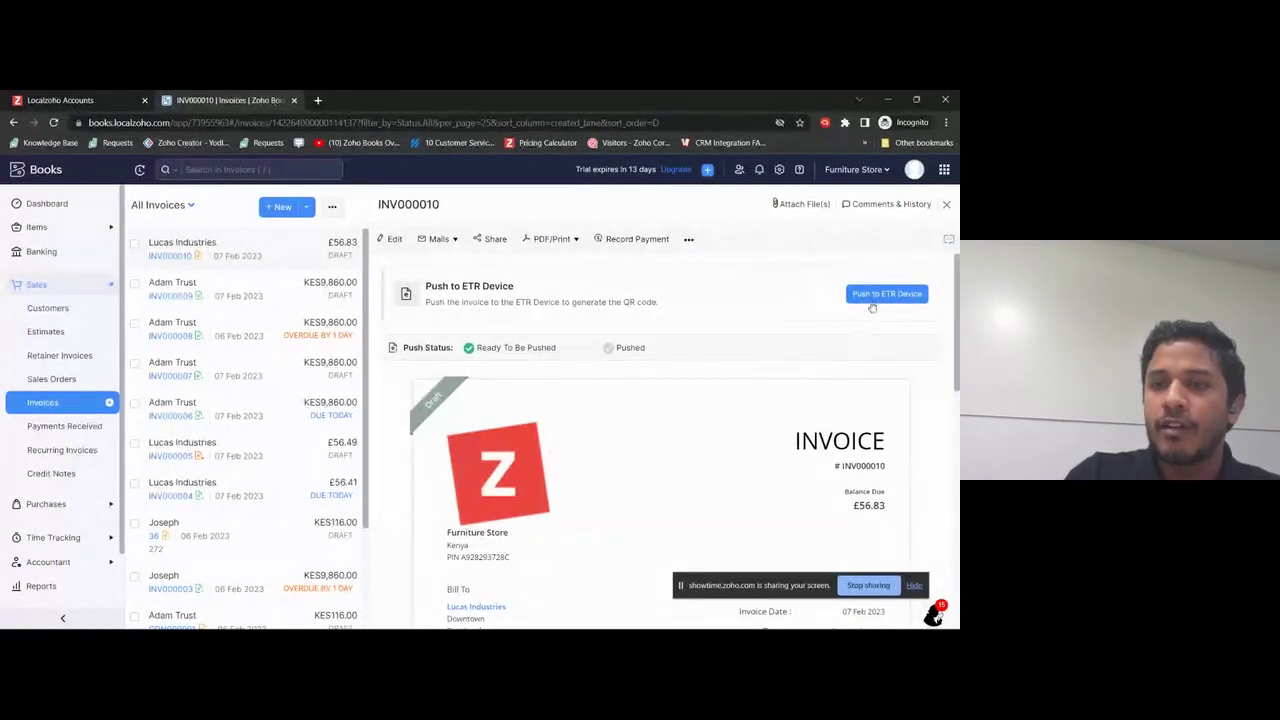
Review the zero-rated draft invoice, try to push it to the ETR device, and read the reasons listed under its push status.
{"action": "scroll", "coordinate": [731, 445], "scroll_direction": "down", "scroll_amount": 2}
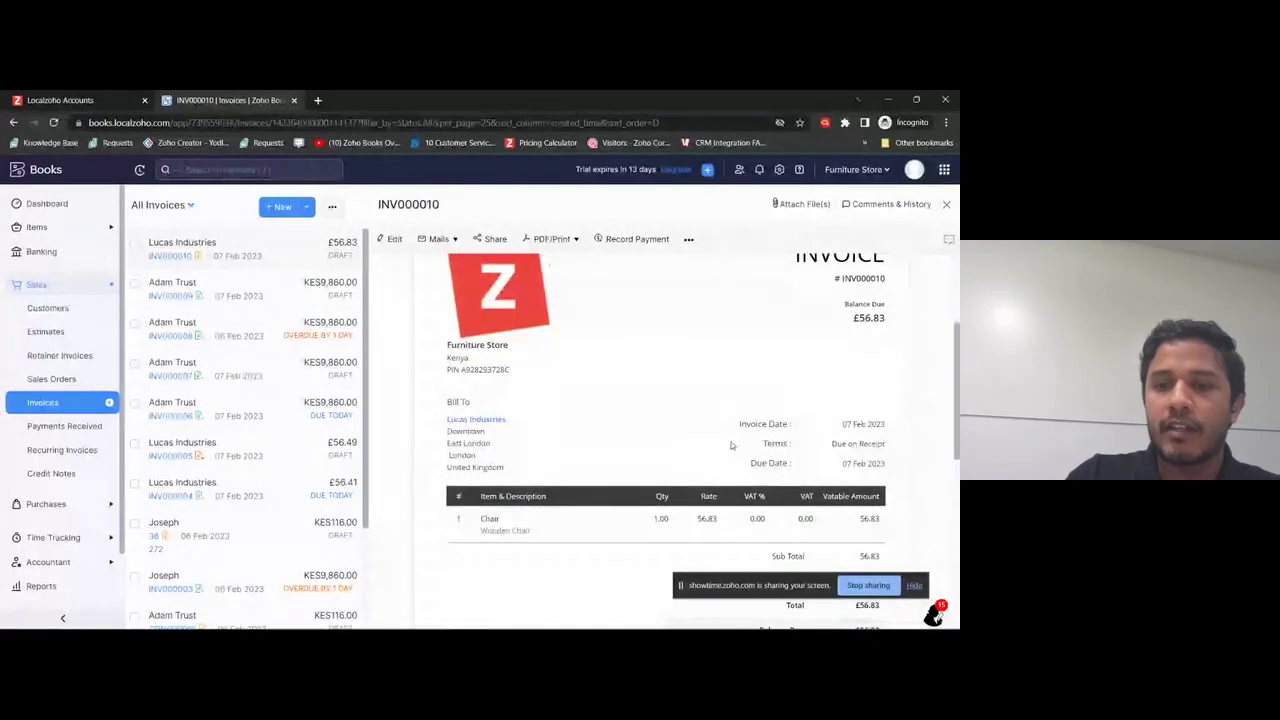
{"action": "scroll", "coordinate": [731, 445], "scroll_direction": "up", "scroll_amount": 1}
{"action": "scroll", "coordinate": [731, 445], "scroll_direction": "down", "scroll_amount": 2}
{"action": "scroll", "coordinate": [740, 430], "scroll_direction": "up", "scroll_amount": 4}
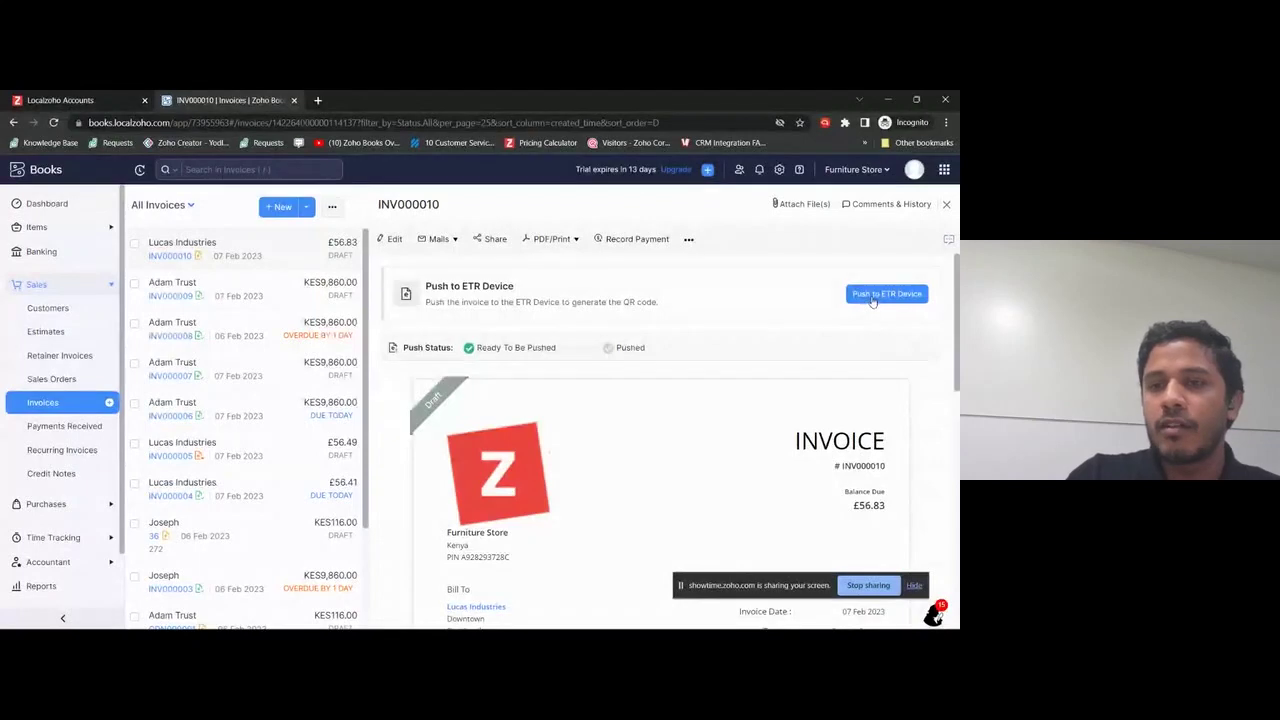
{"action": "left_click", "coordinate": [872, 298]}
{"action": "left_click", "coordinate": [395, 221]}
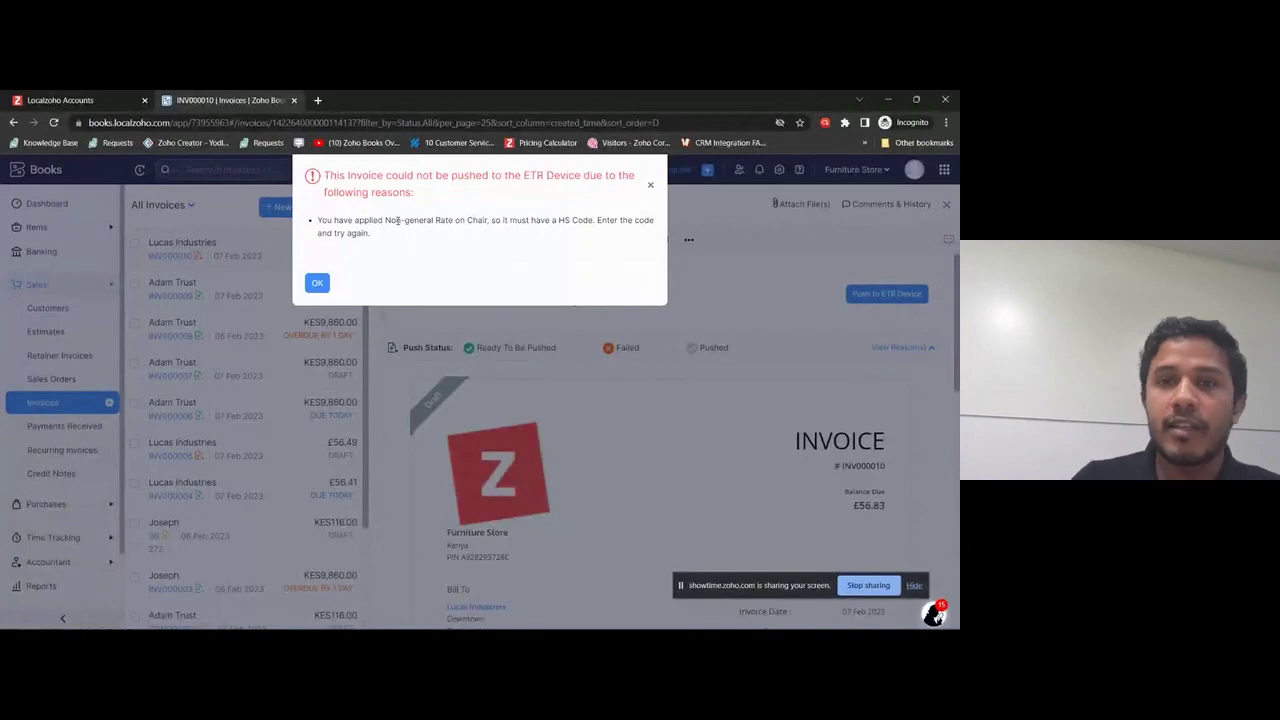
{"action": "left_click", "coordinate": [318, 284]}
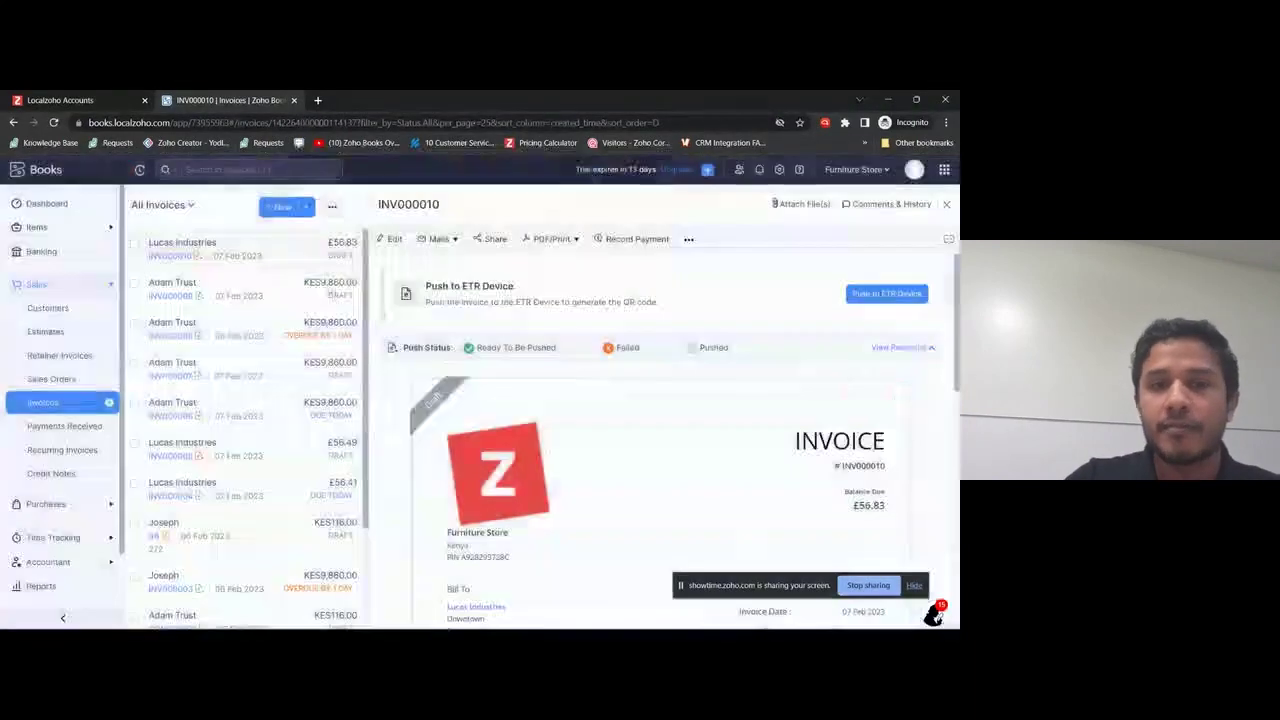
{"action": "left_click", "coordinate": [899, 348]}
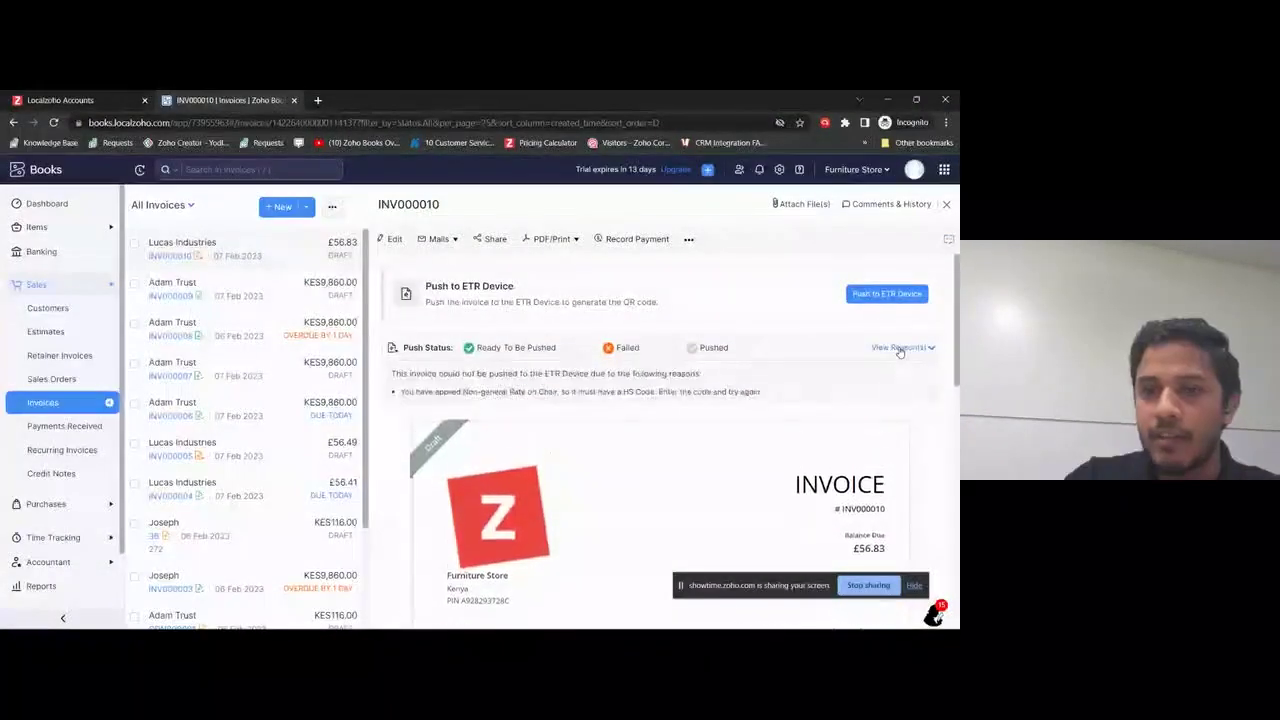
{"action": "triple_click", "coordinate": [416, 391]}
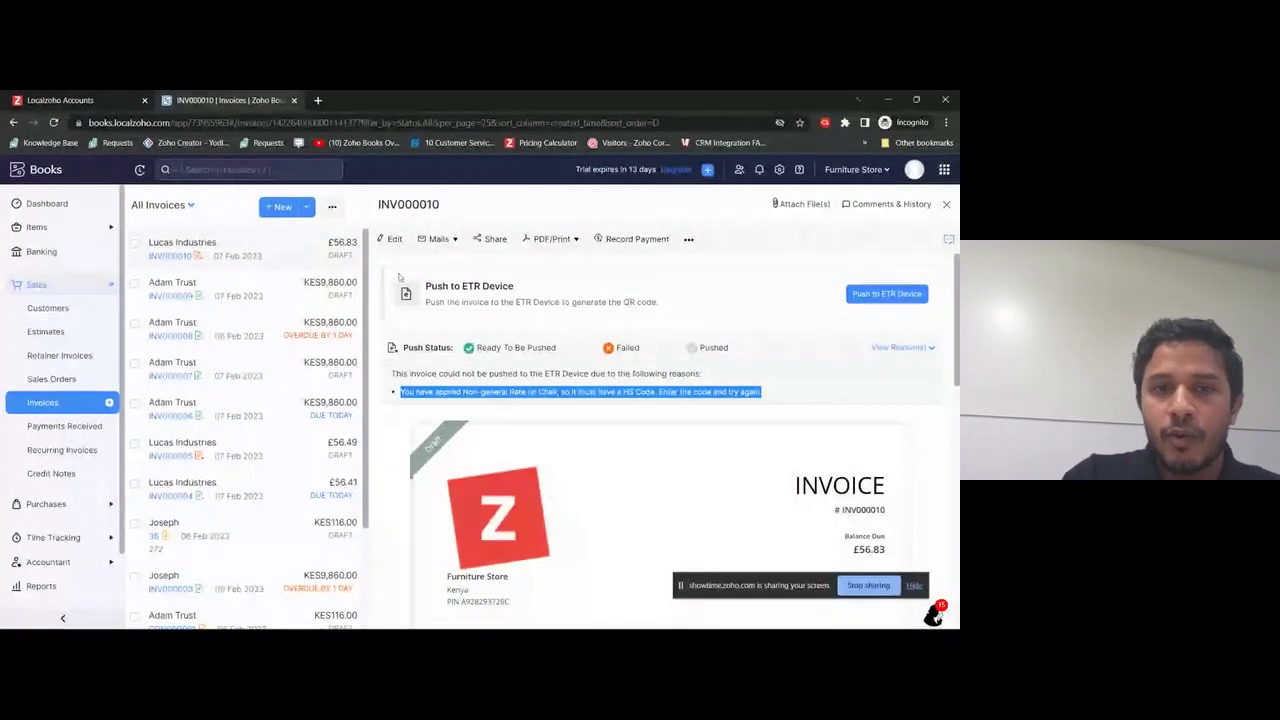
Edit the invoice to give the Chair line HS code 0001.12.00, found by searching for "Export", and save the invoice.
{"action": "left_click", "coordinate": [394, 240]}
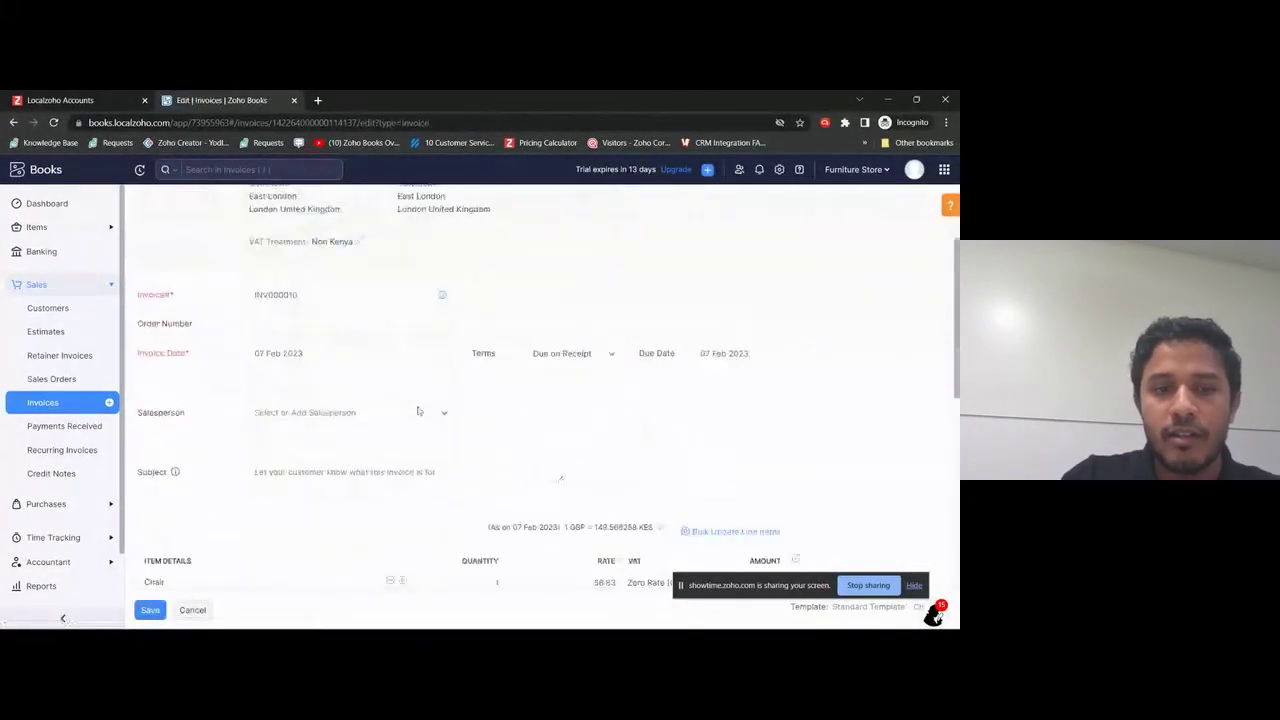
{"action": "scroll", "coordinate": [410, 420], "scroll_direction": "down", "scroll_amount": 5}
{"action": "left_click", "coordinate": [222, 394]}
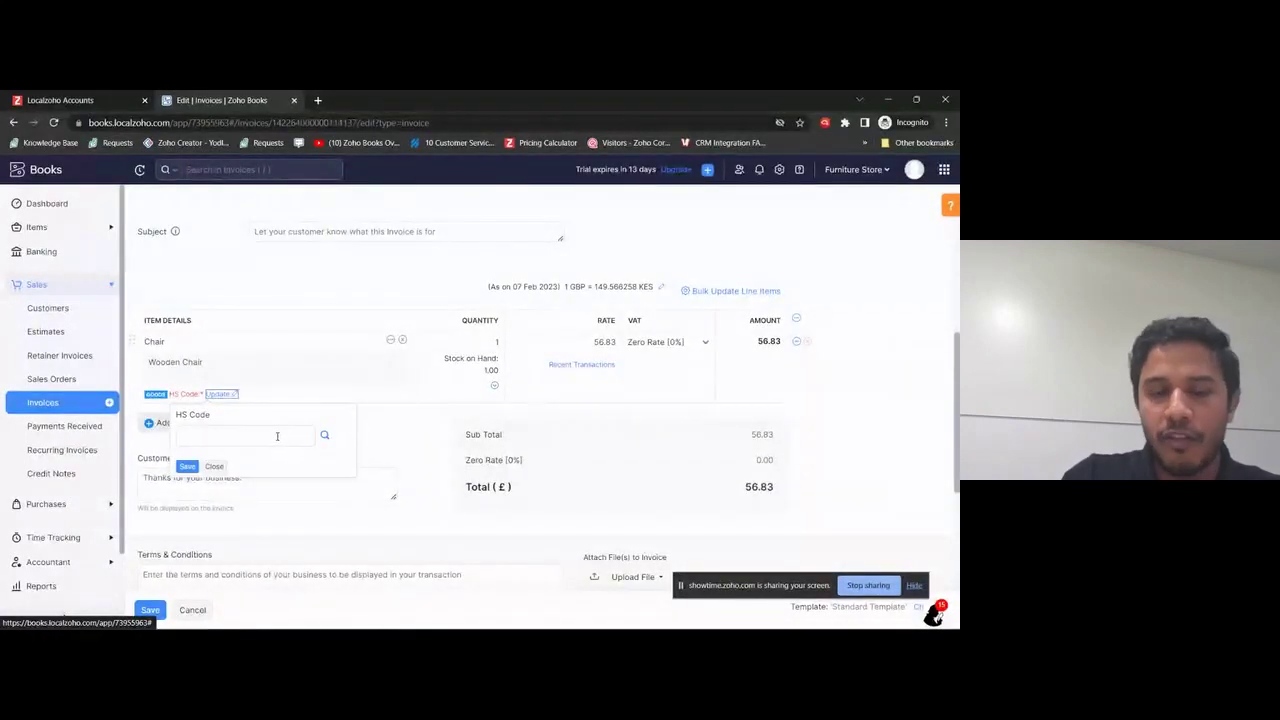
{"action": "left_click", "coordinate": [277, 436]}
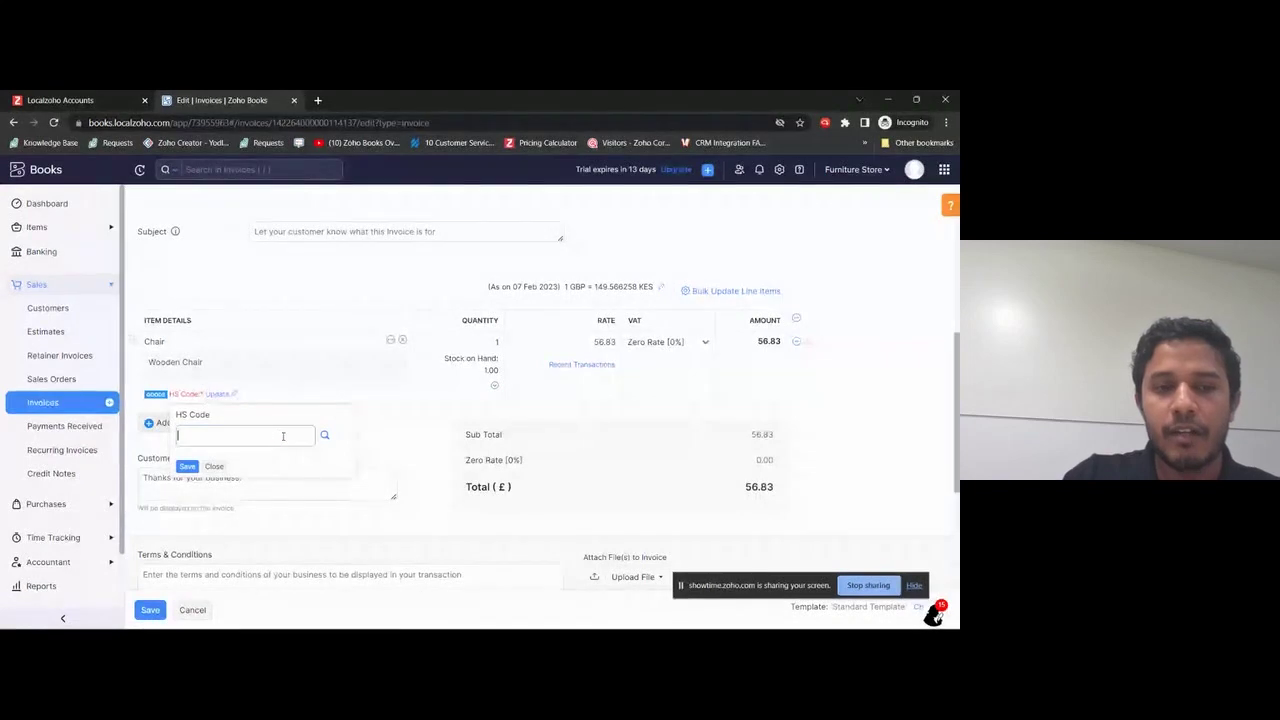
{"action": "left_click", "coordinate": [325, 441]}
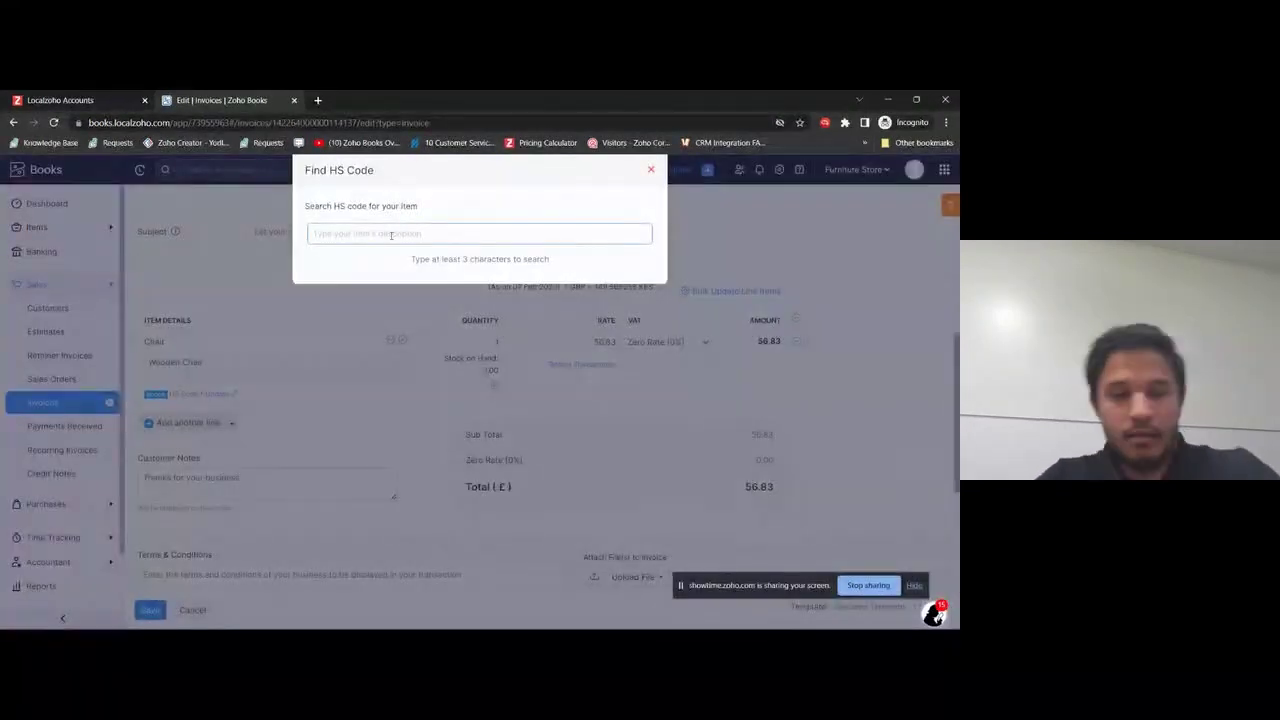
{"action": "type", "text": "Export"}
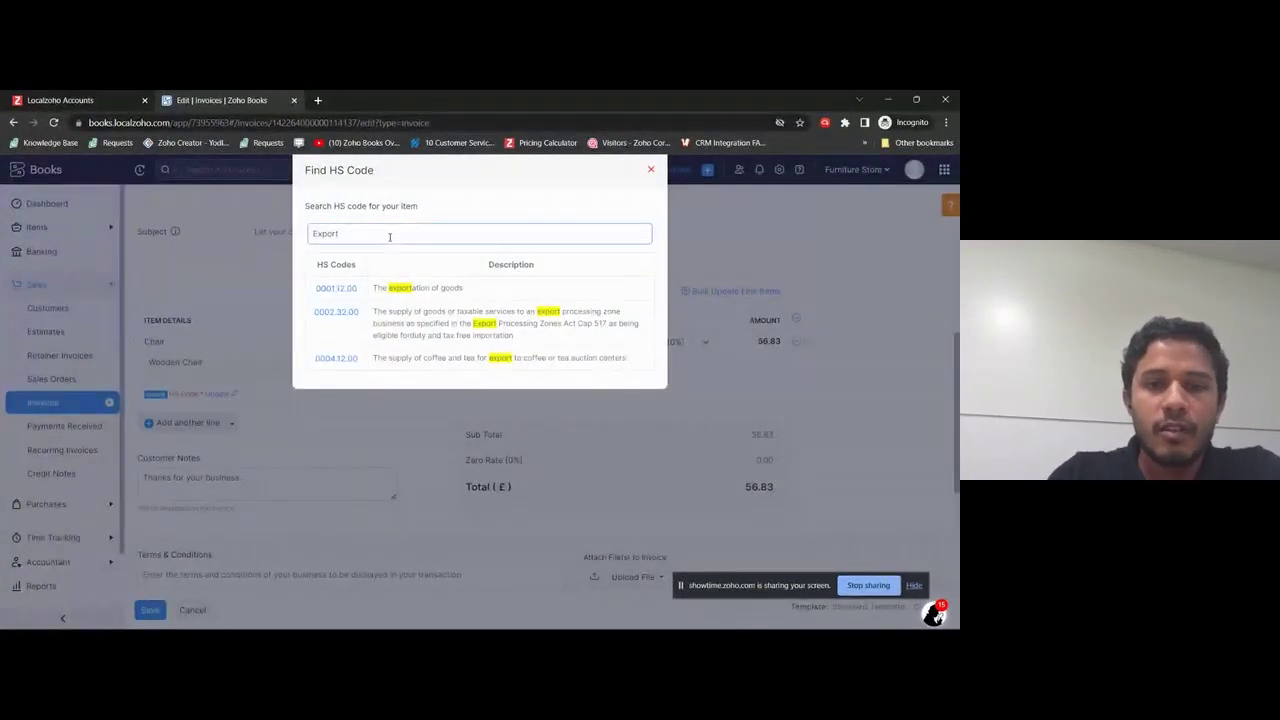
{"action": "left_click", "coordinate": [352, 289]}
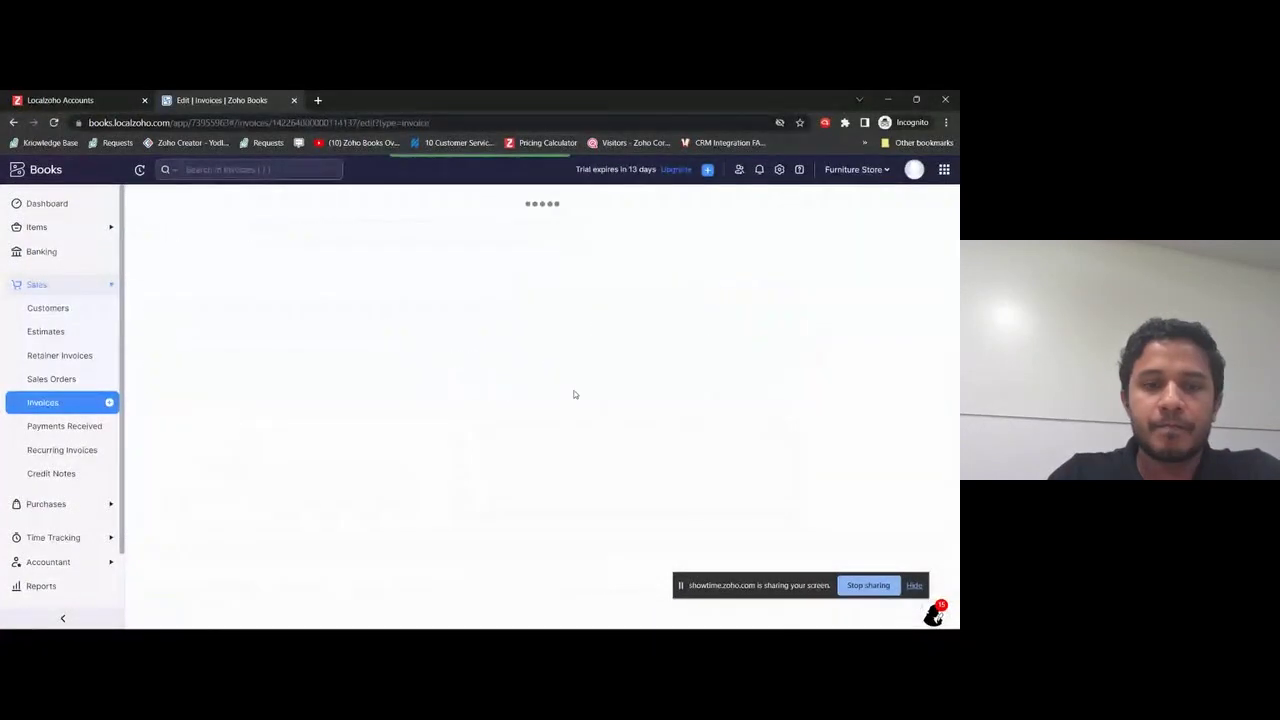
Push the updated export invoice INV000010 to the ETR device, check its generated QR code, and close the invoice.
{"action": "left_click", "coordinate": [884, 294]}
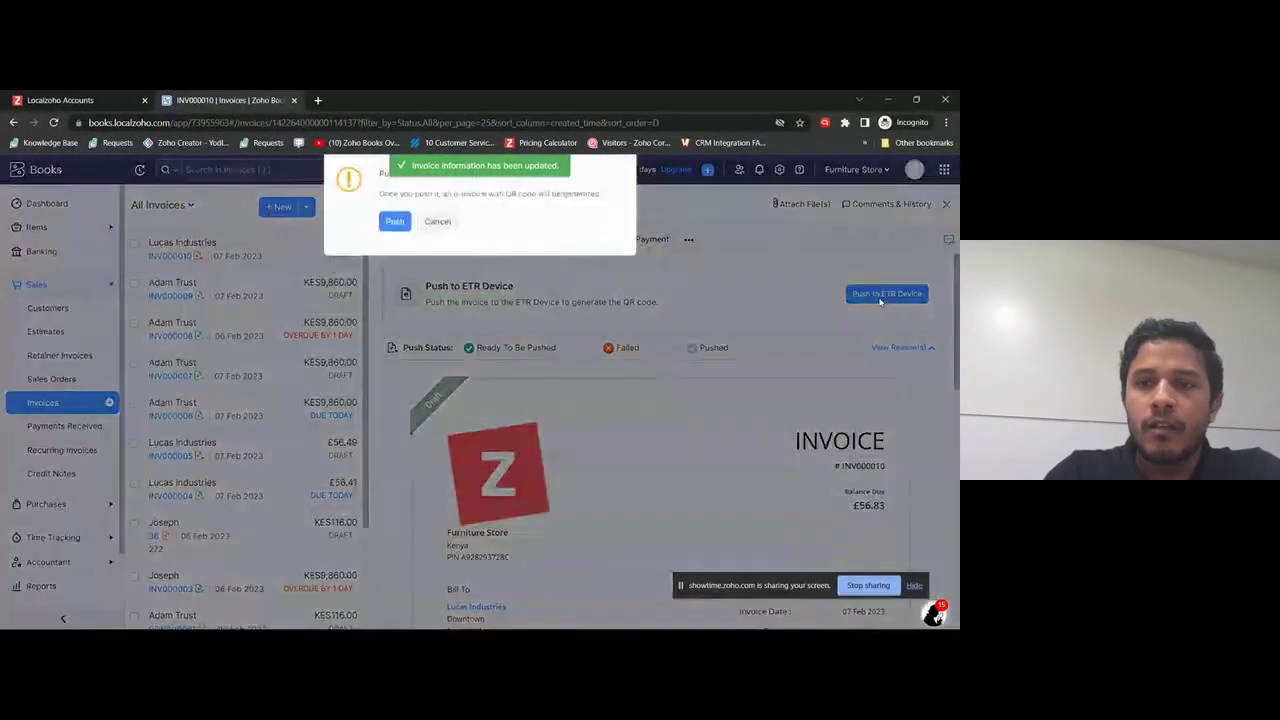
{"action": "left_click", "coordinate": [395, 221]}
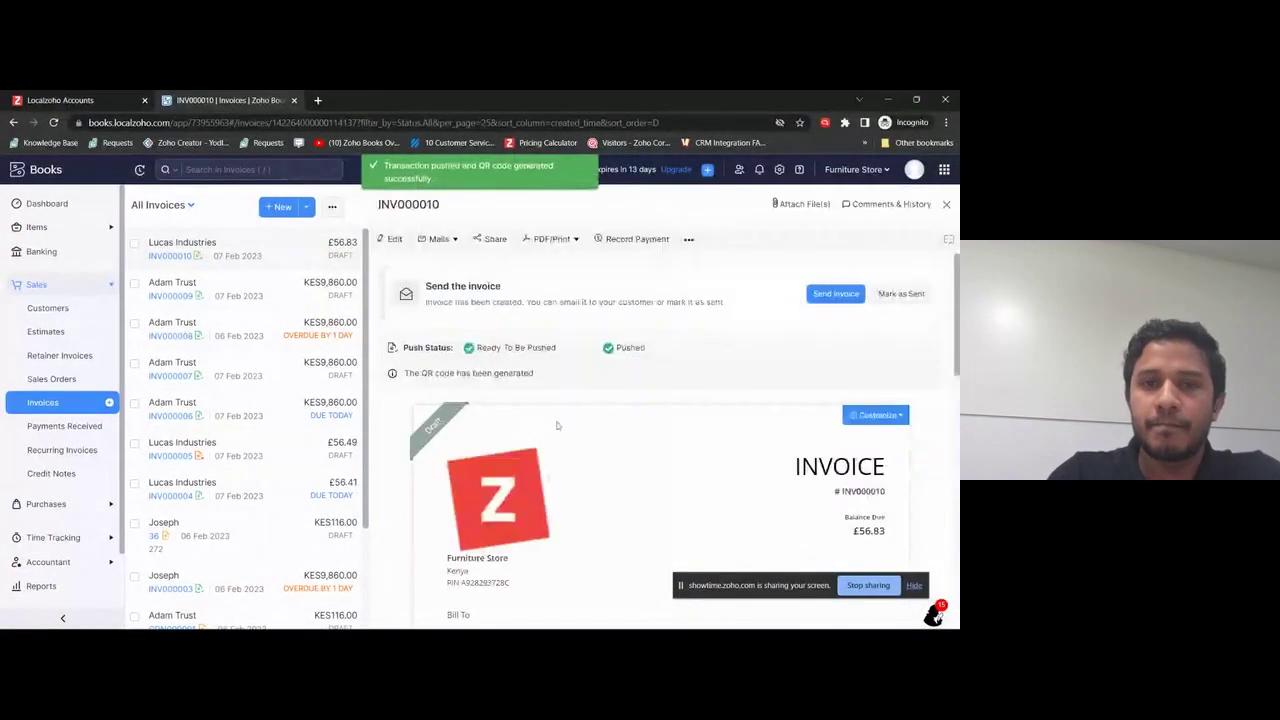
{"action": "scroll", "coordinate": [644, 410], "scroll_direction": "down", "scroll_amount": 3}
{"action": "scroll", "coordinate": [644, 410], "scroll_direction": "down", "scroll_amount": 8}
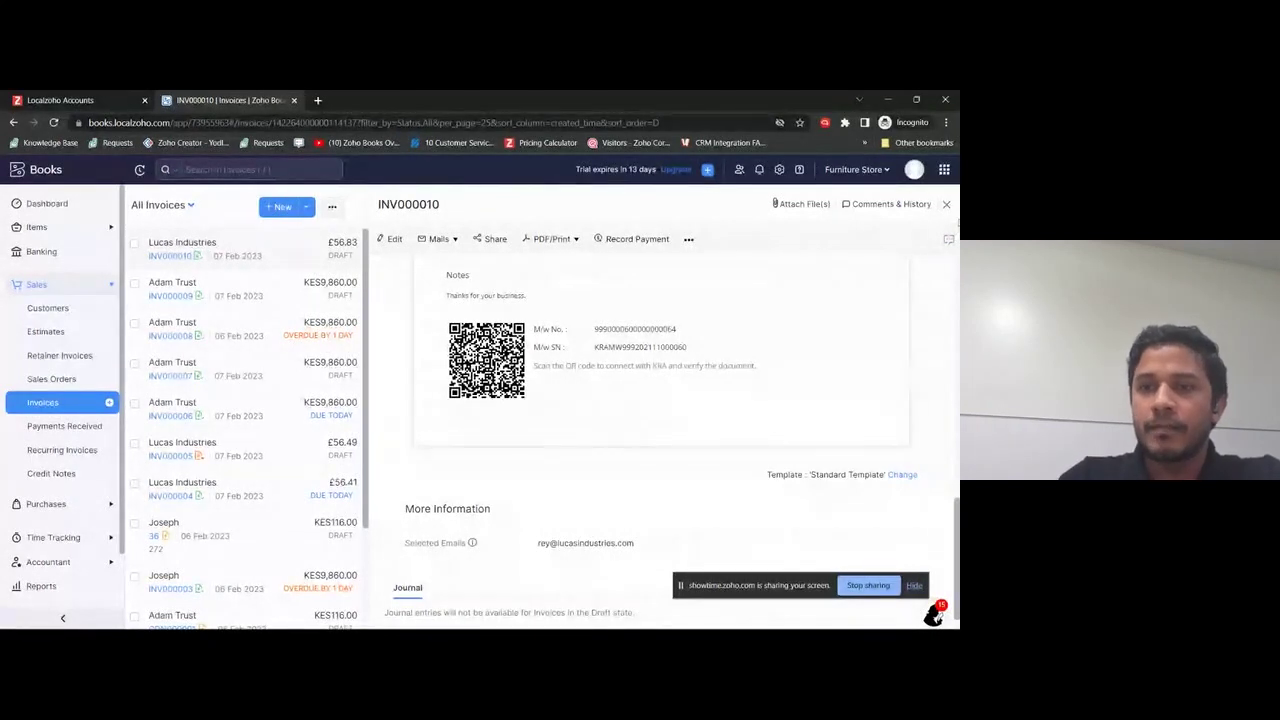
{"action": "left_click", "coordinate": [946, 204]}
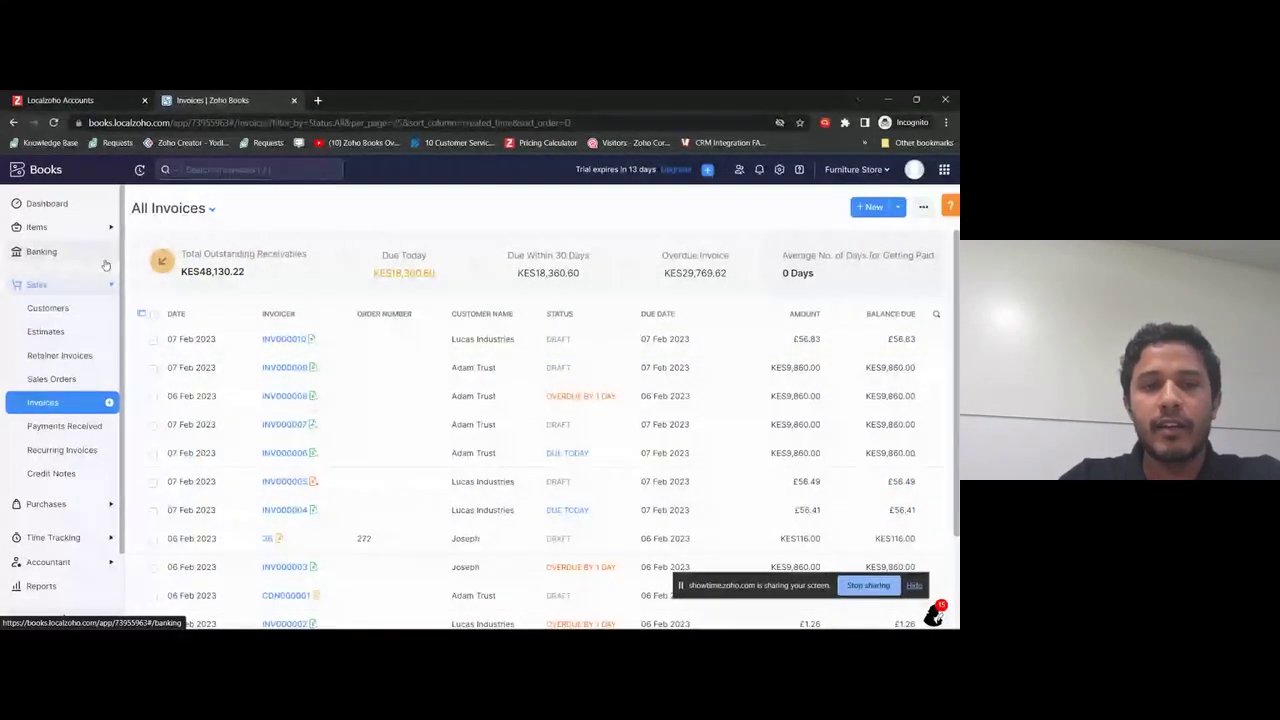
Filter the invoice list to show only those Pushed for e-Invoicing.
{"action": "left_click", "coordinate": [186, 210]}
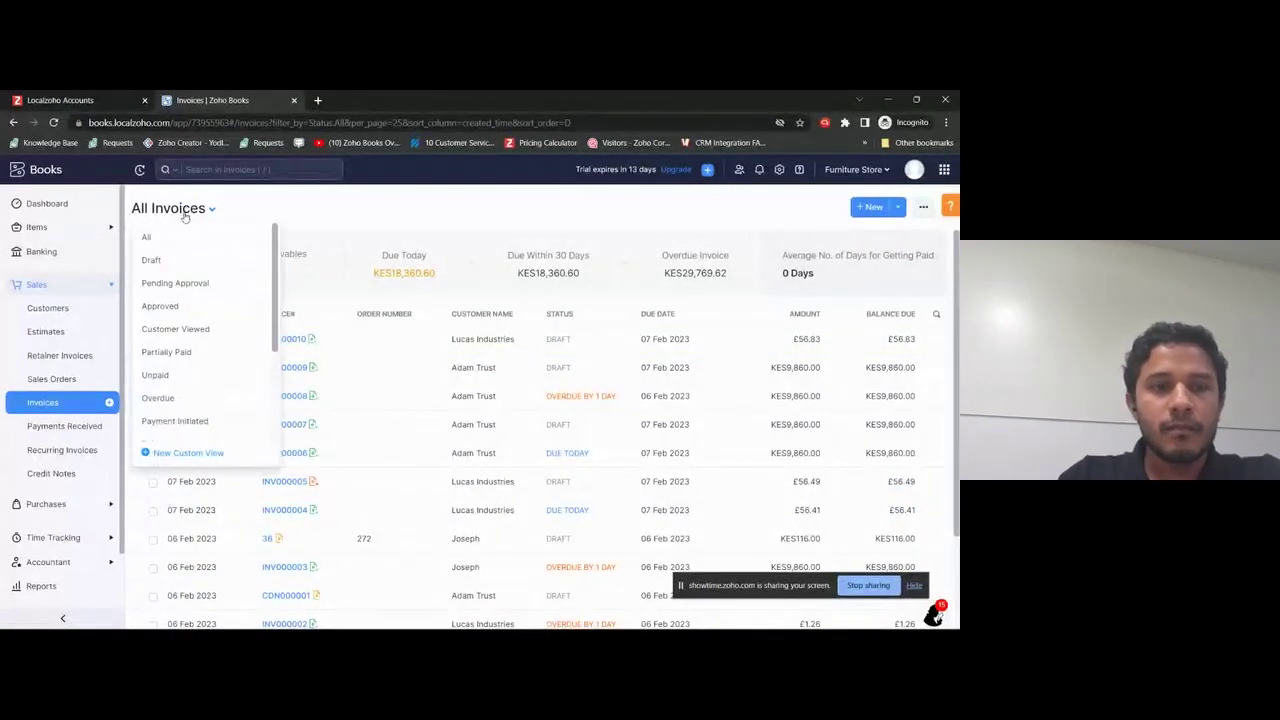
{"action": "scroll", "coordinate": [193, 328], "scroll_direction": "down", "scroll_amount": 2}
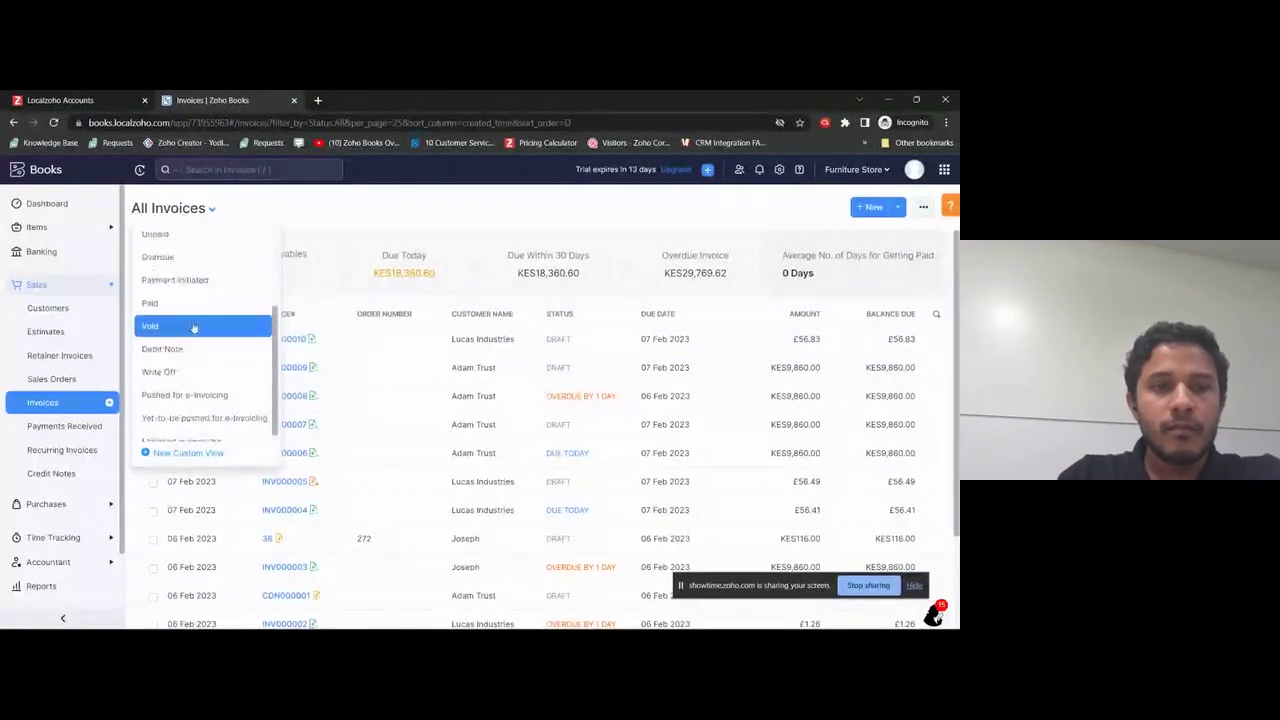
{"action": "left_click", "coordinate": [203, 392]}
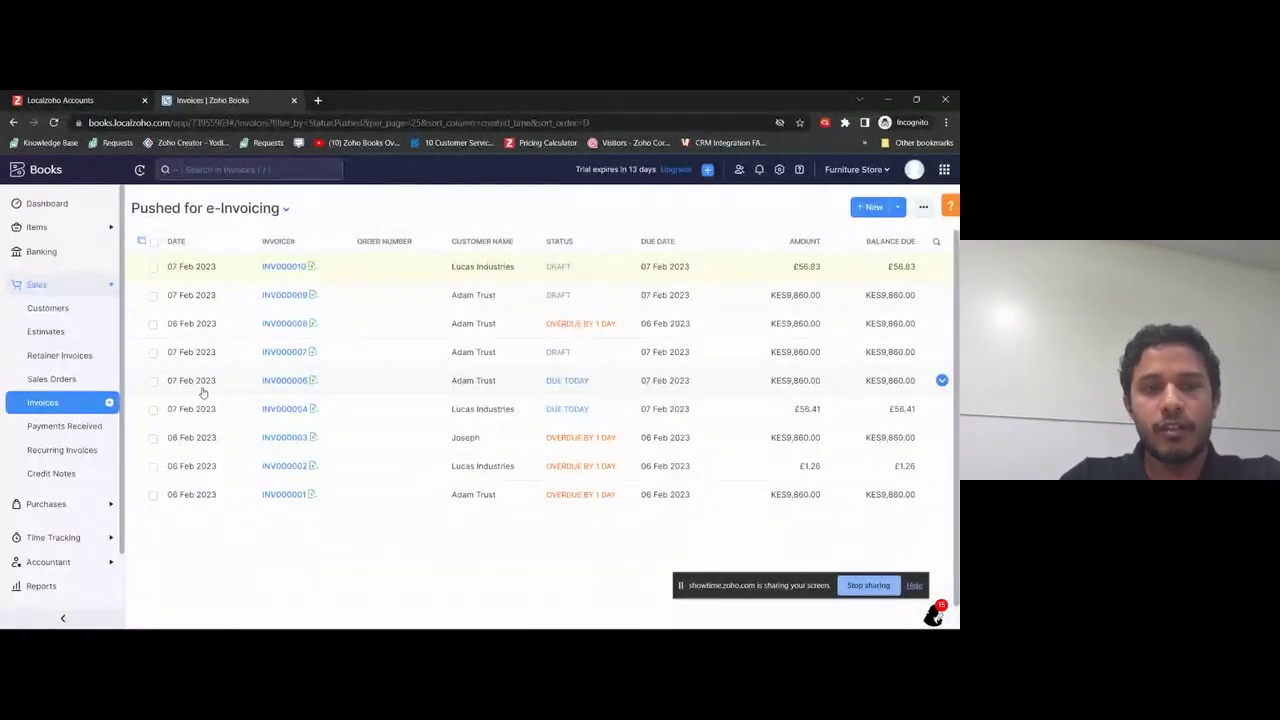
Filter the invoice list to Yet-to-be pushed for e-Invoicing and open debit note 36.
{"action": "left_click", "coordinate": [245, 212]}
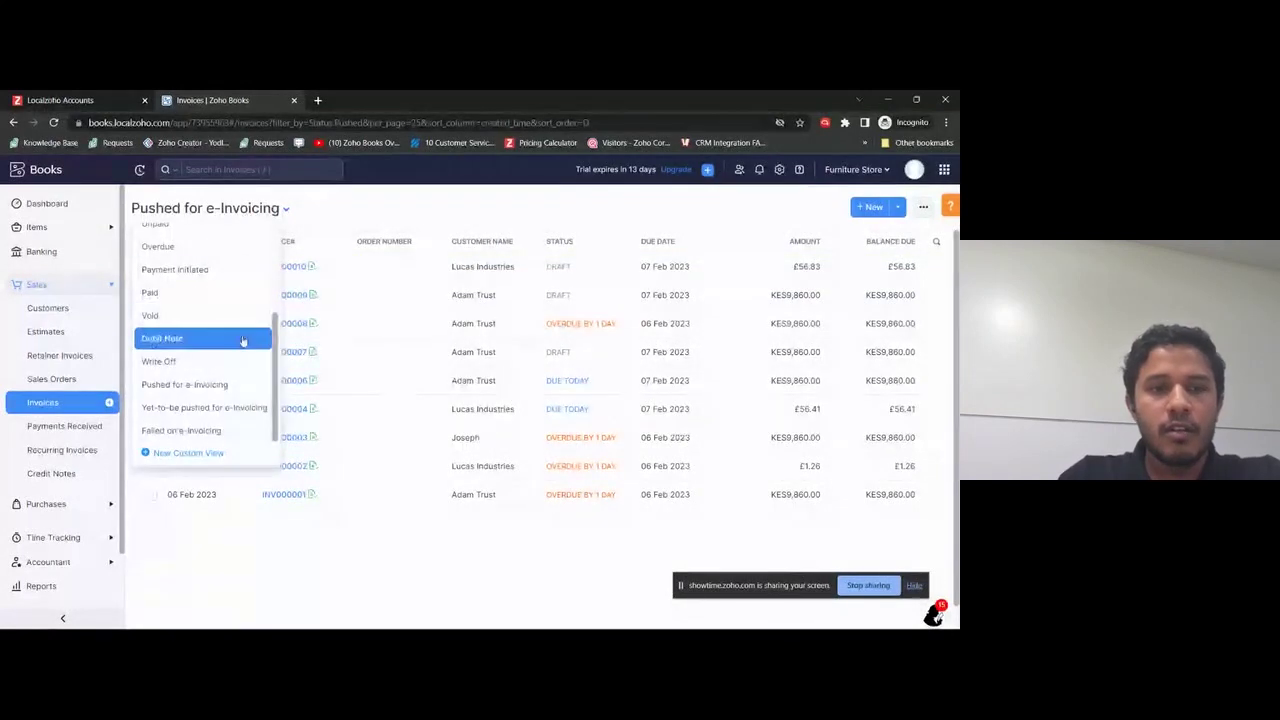
{"action": "left_click", "coordinate": [229, 410]}
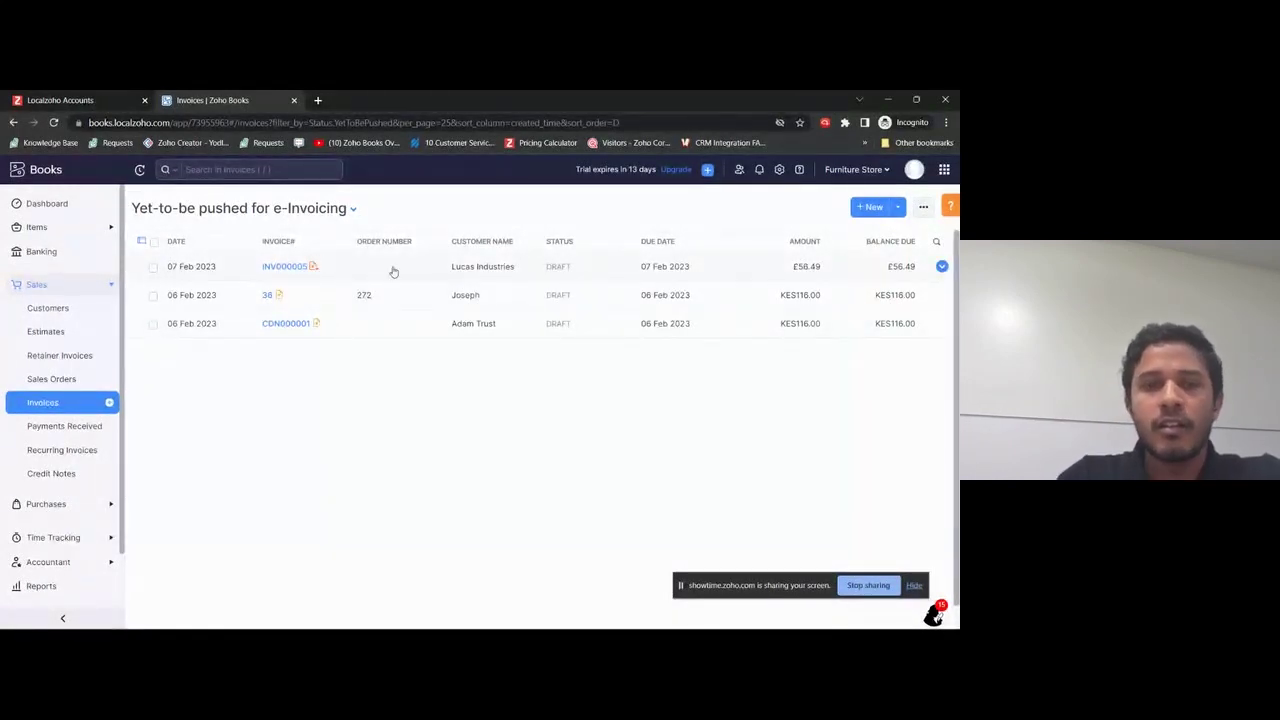
{"action": "left_click", "coordinate": [466, 294]}
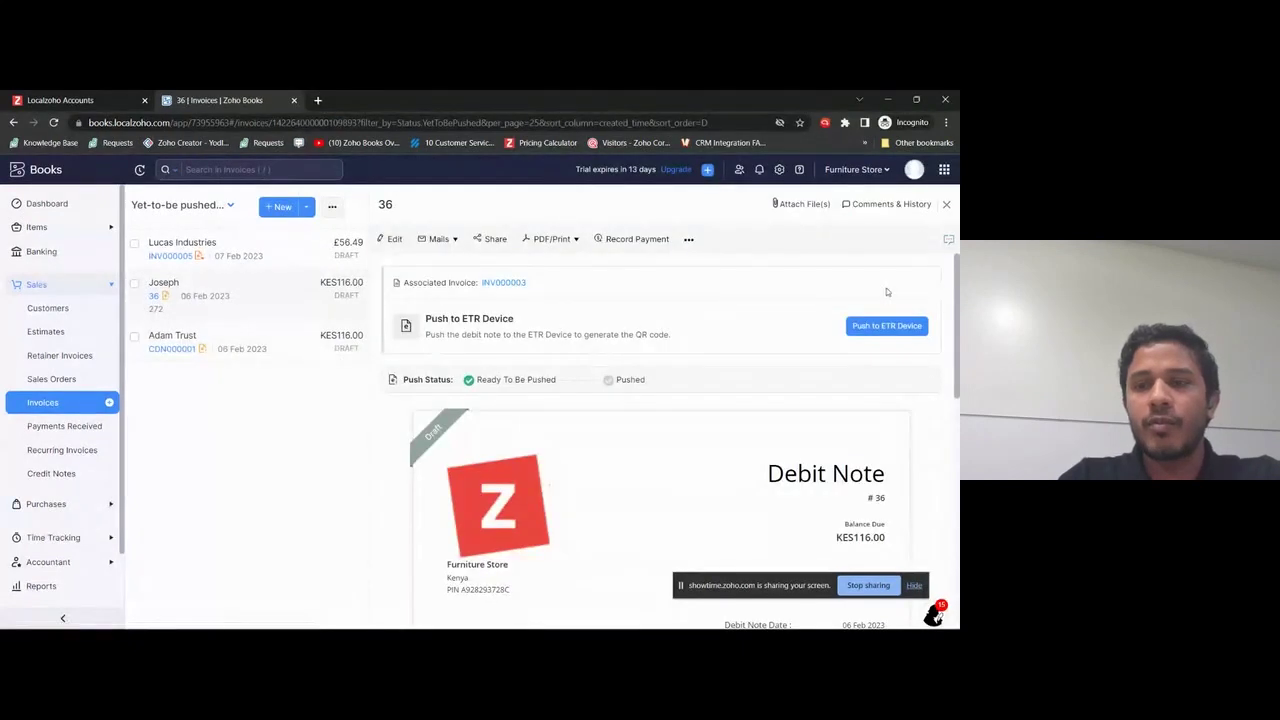
Filter the list to Failed on e-Invoicing, open invoice INV000005, and view the reasons for its push failure.
{"action": "left_click", "coordinate": [216, 208]}
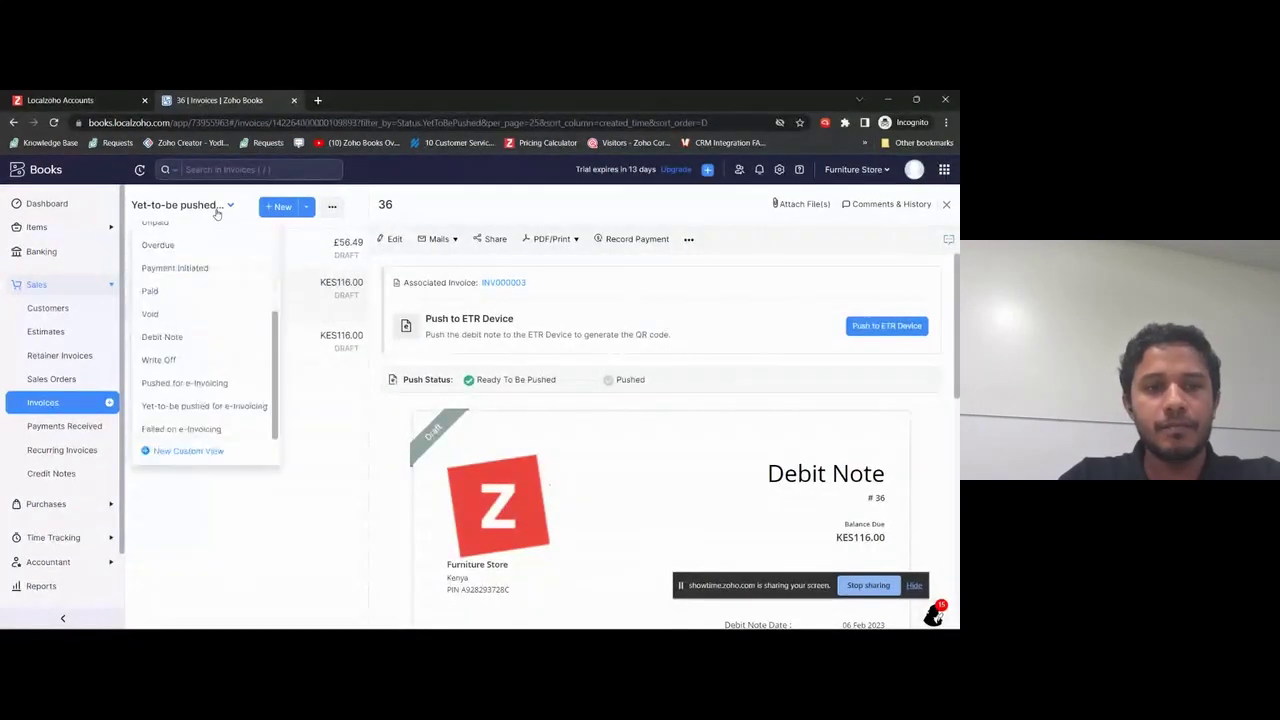
{"action": "left_click", "coordinate": [185, 428]}
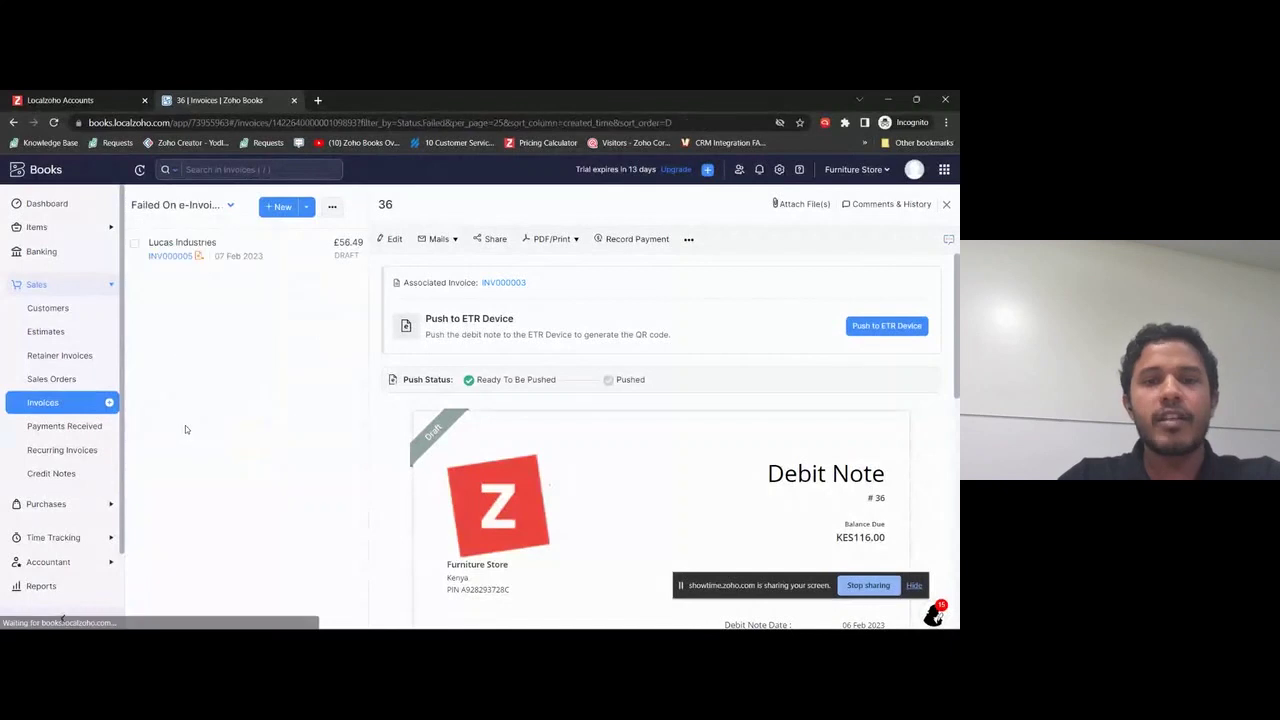
{"action": "left_click", "coordinate": [285, 265]}
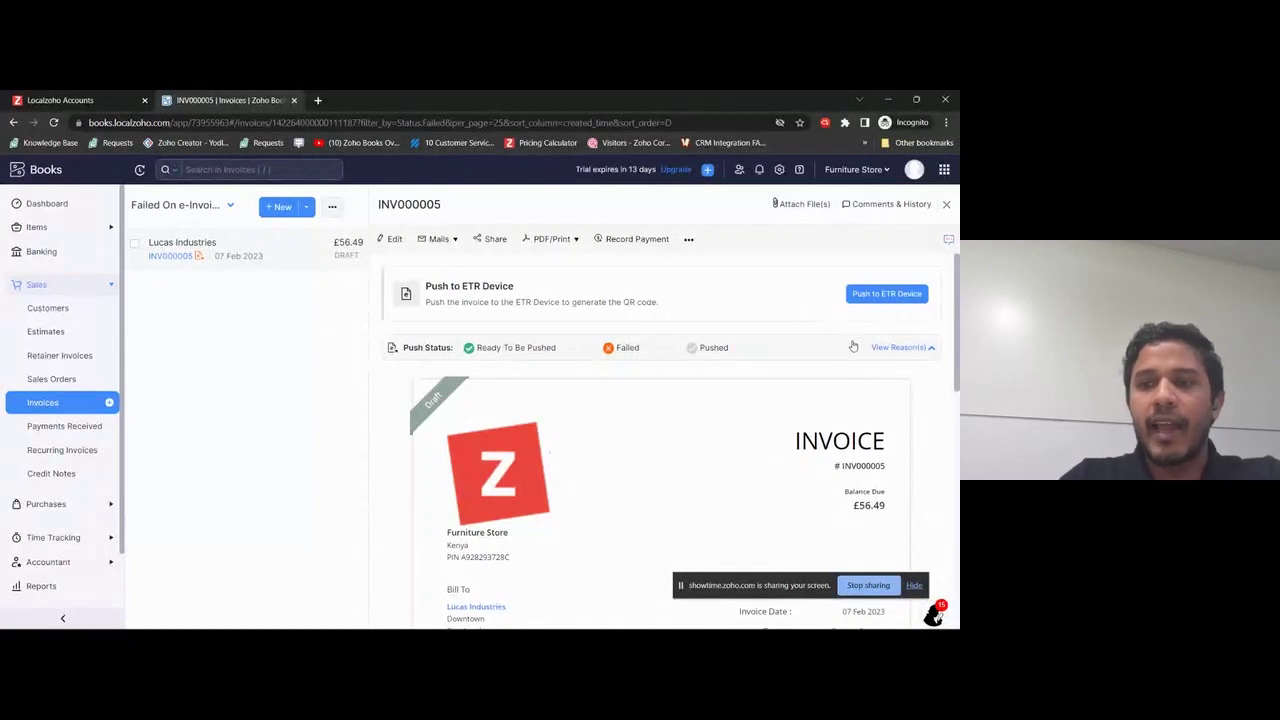
{"action": "left_click", "coordinate": [895, 348]}
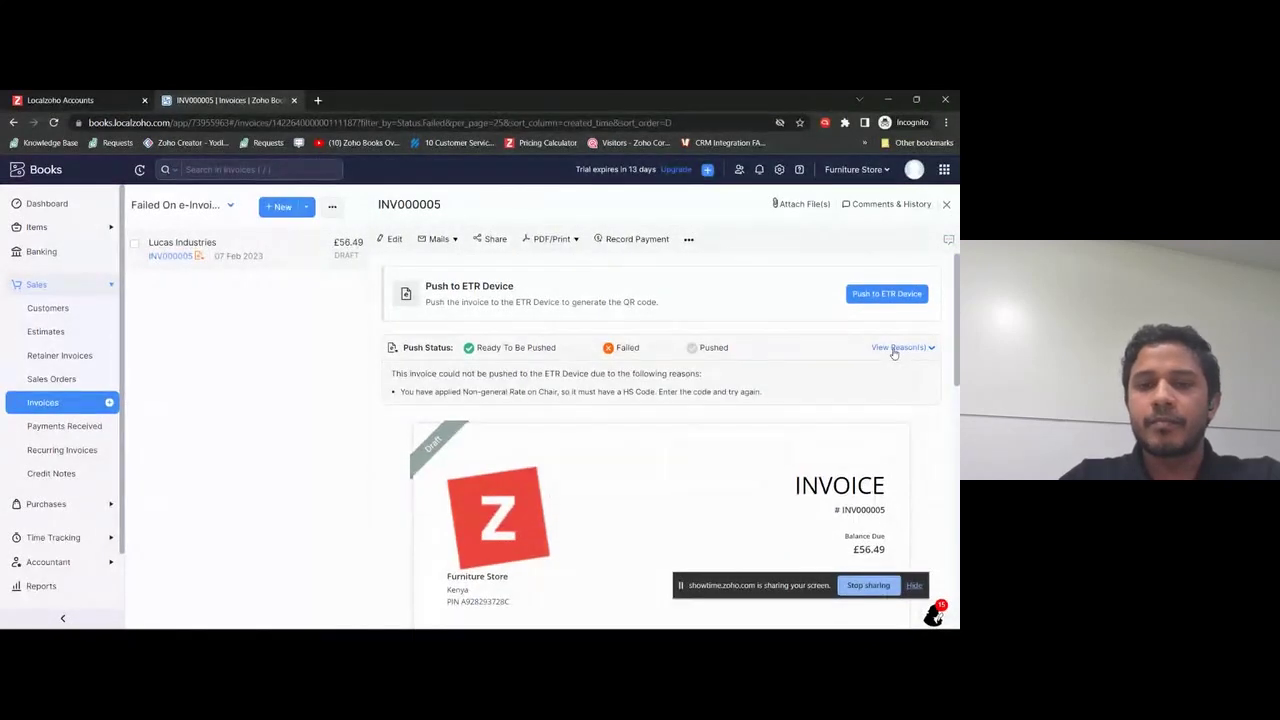
{"action": "left_click", "coordinate": [895, 348]}
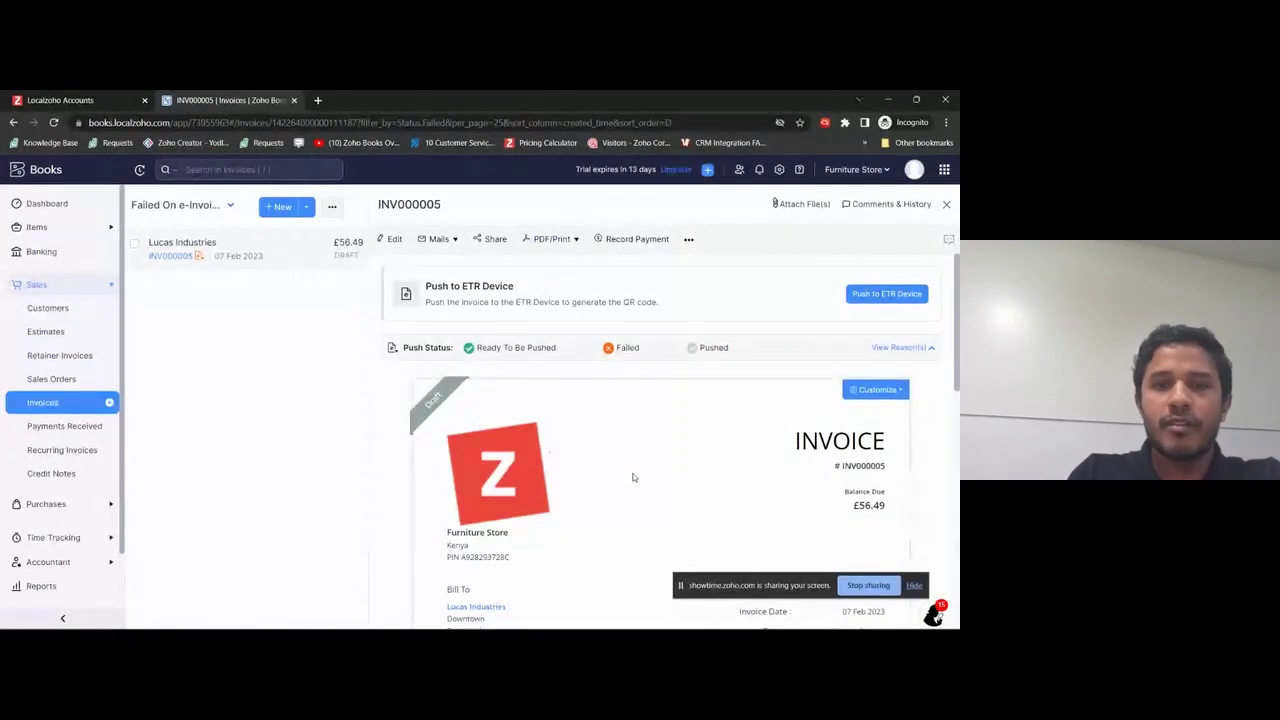
{"action": "key", "text": "alt+Tab"}
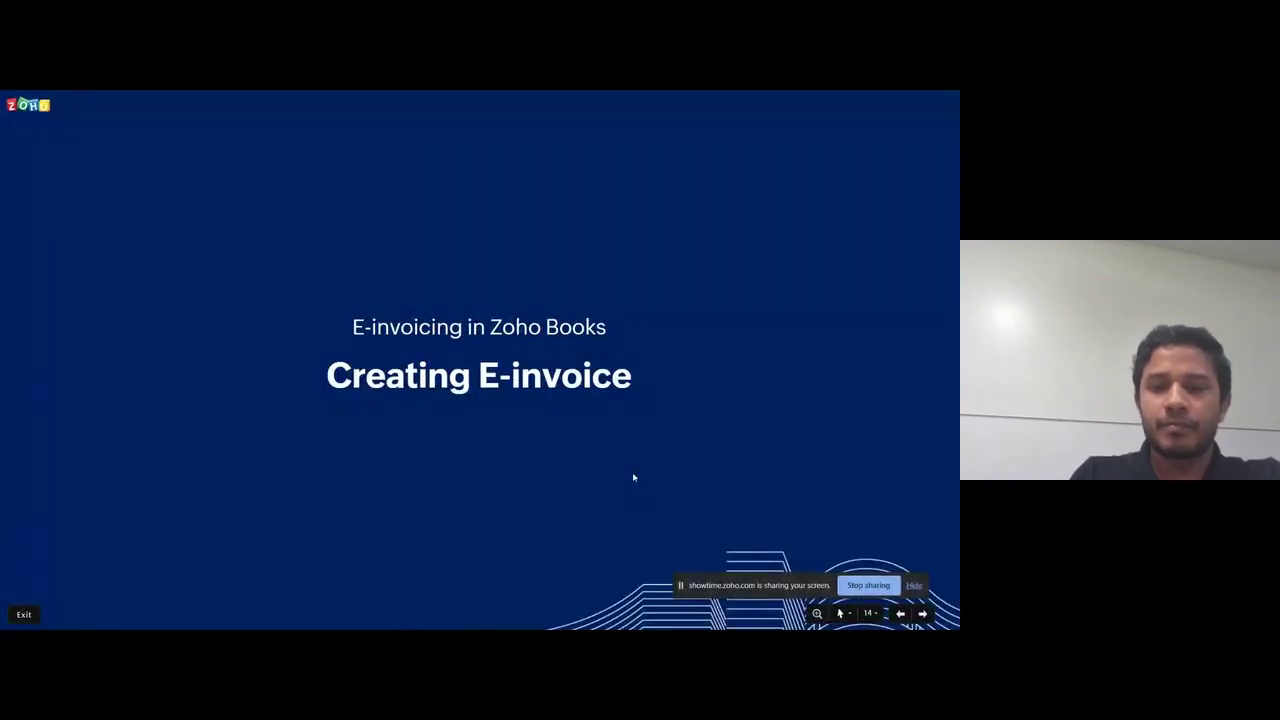
{"action": "key", "text": "Right"}
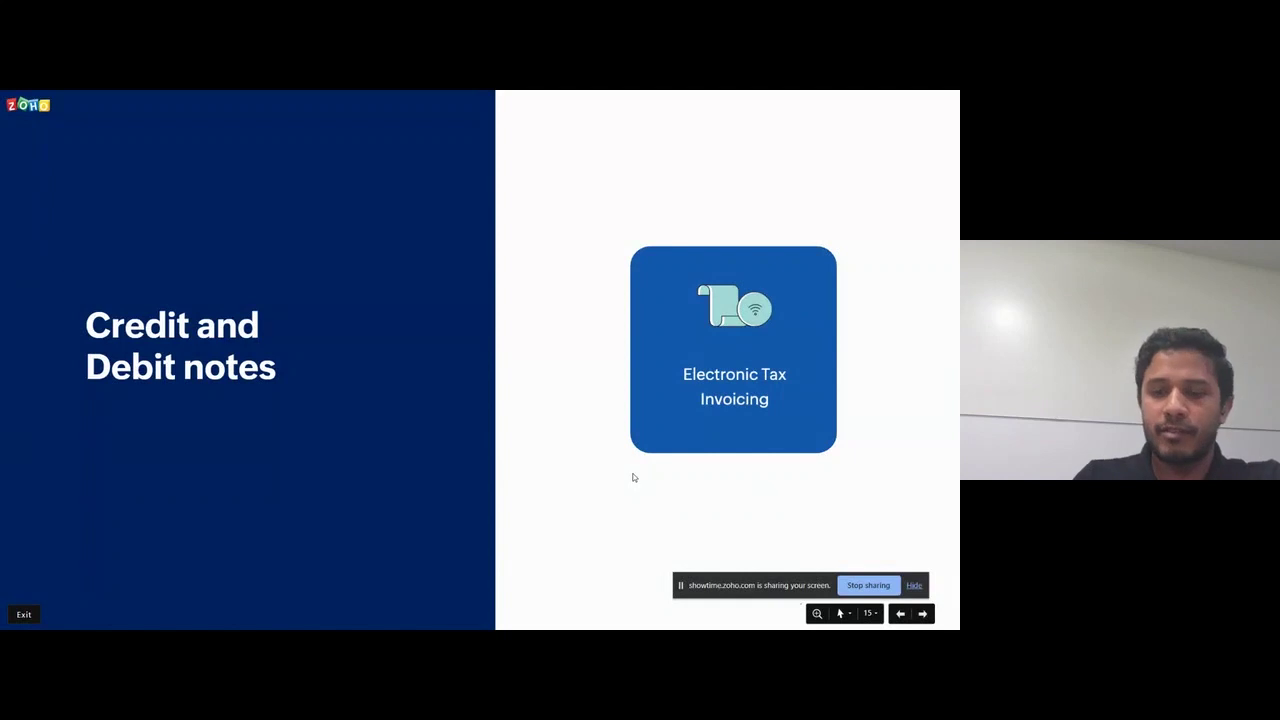
{"action": "key", "text": "Right"}
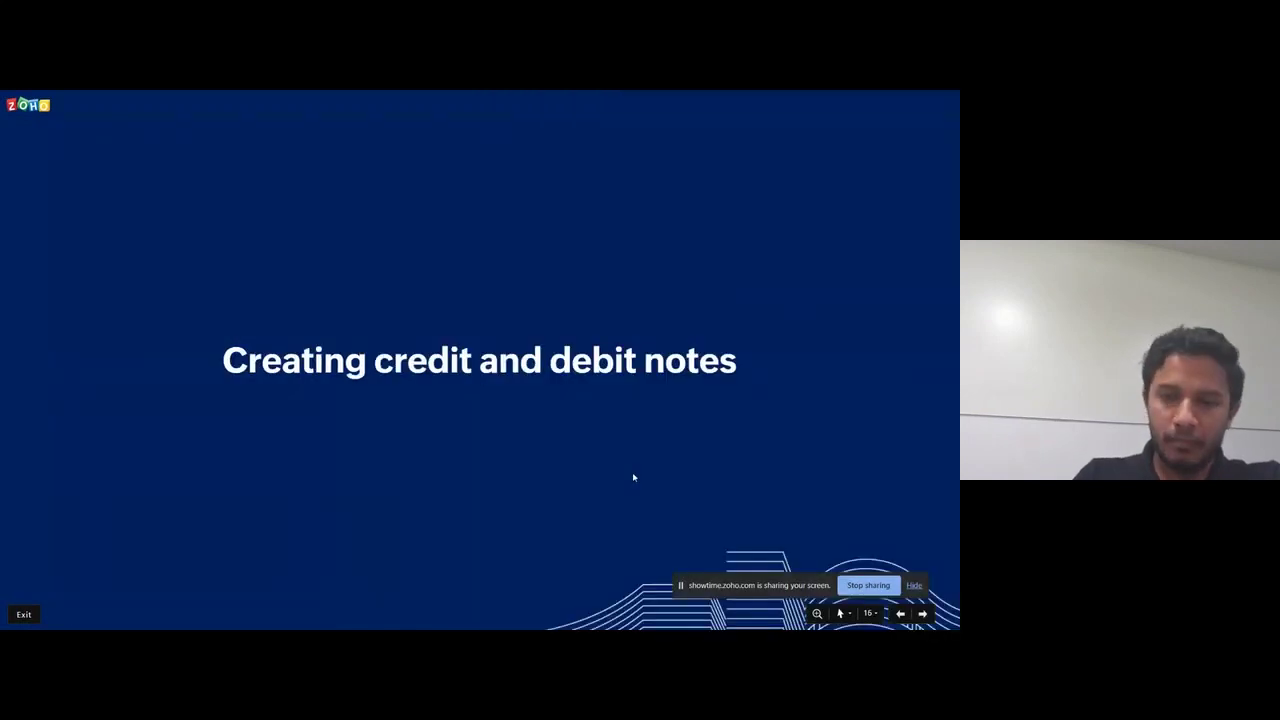
{"action": "key", "text": "alt+Tab"}
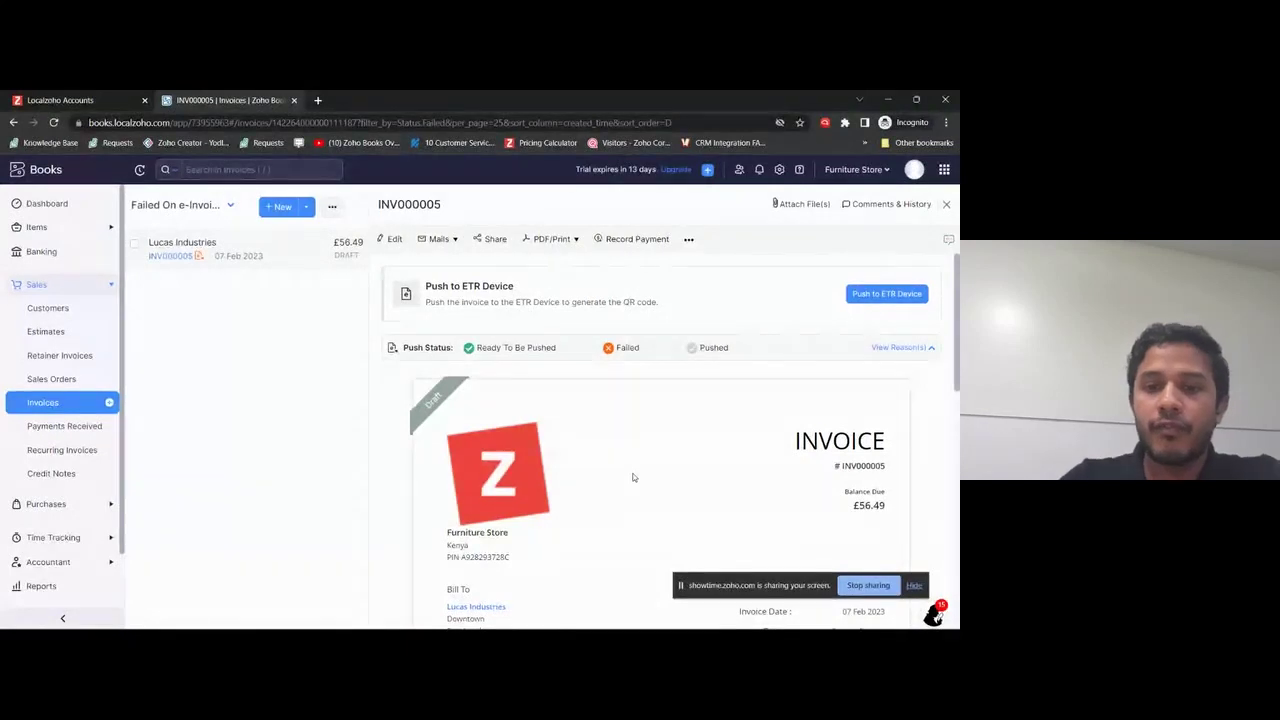
{"action": "scroll", "coordinate": [634, 479], "scroll_direction": "down", "scroll_amount": 3}
{"action": "scroll", "coordinate": [637, 477], "scroll_direction": "up", "scroll_amount": 3}
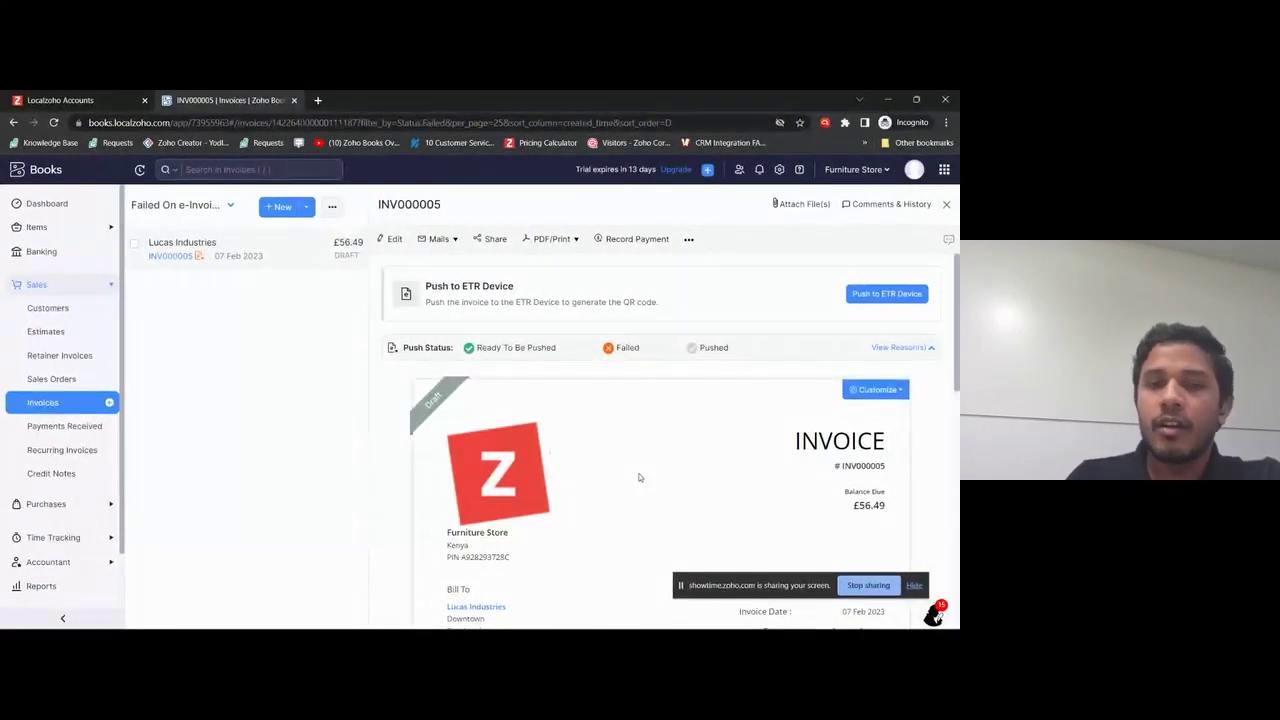
Start a new credit note for the customer billed on invoice INV000008 and associate it with that invoice.
{"action": "left_click", "coordinate": [77, 479]}
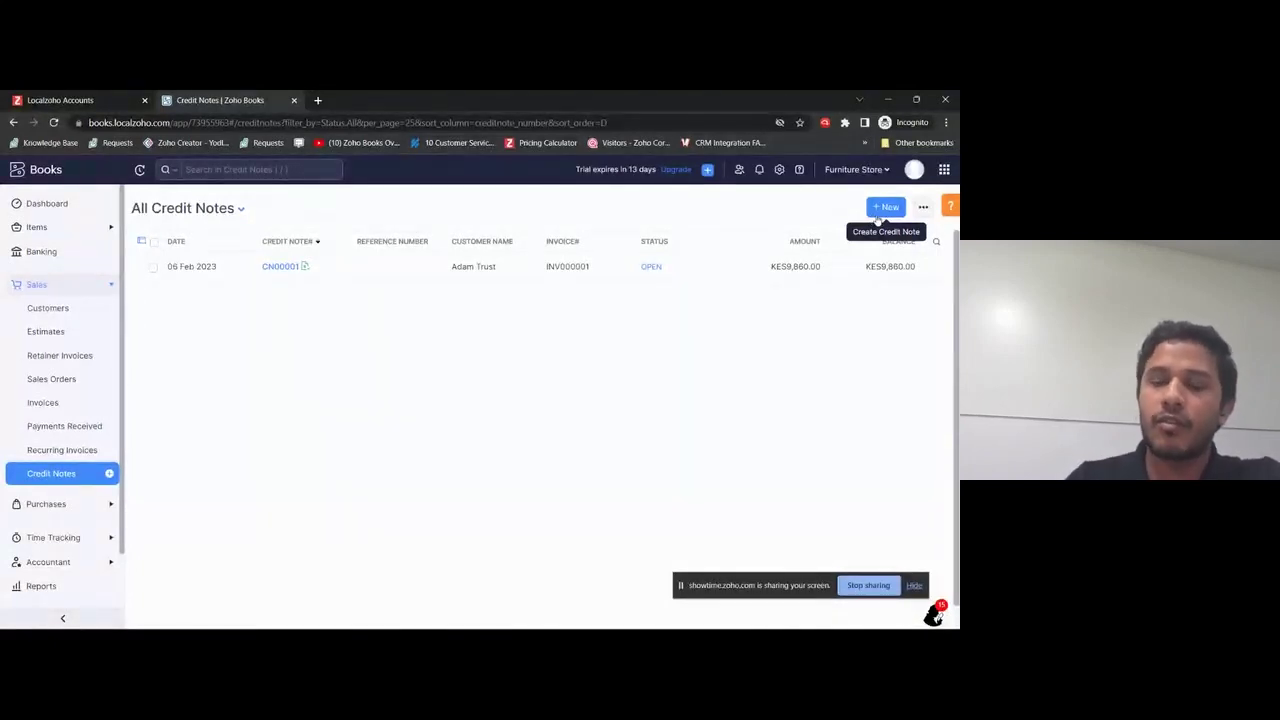
{"action": "left_click", "coordinate": [877, 212]}
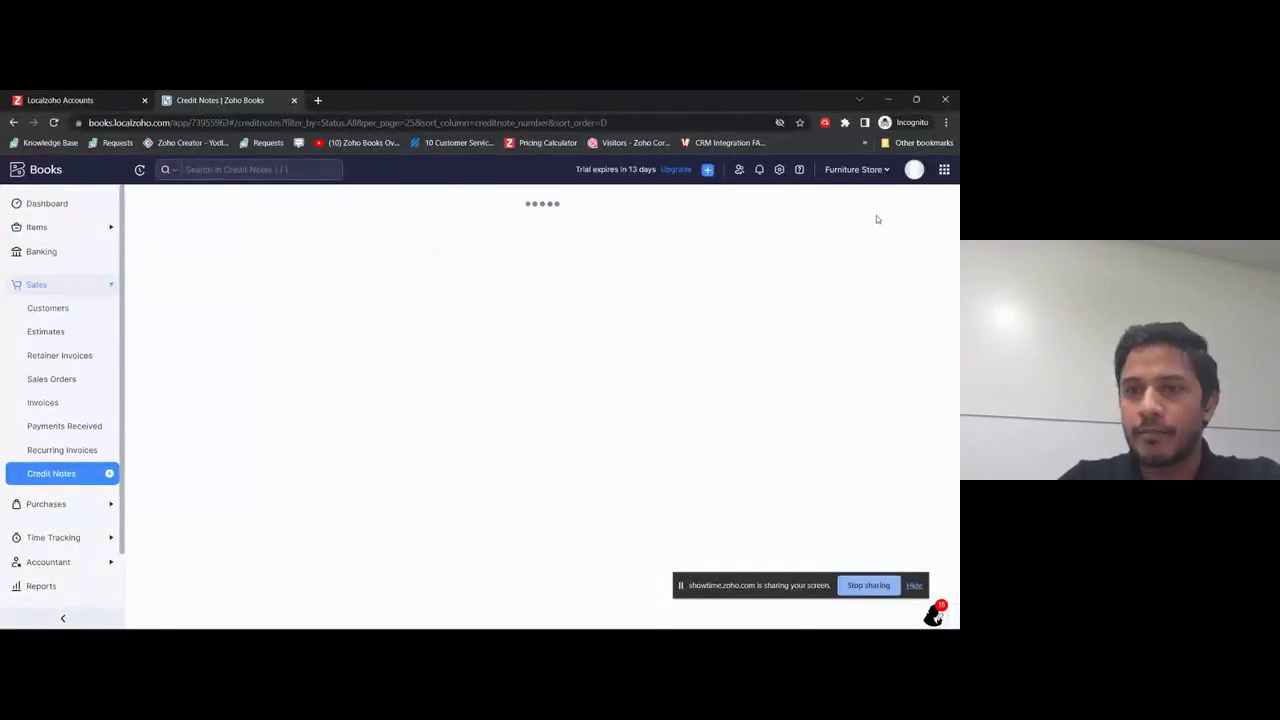
{"action": "left_click", "coordinate": [398, 262]}
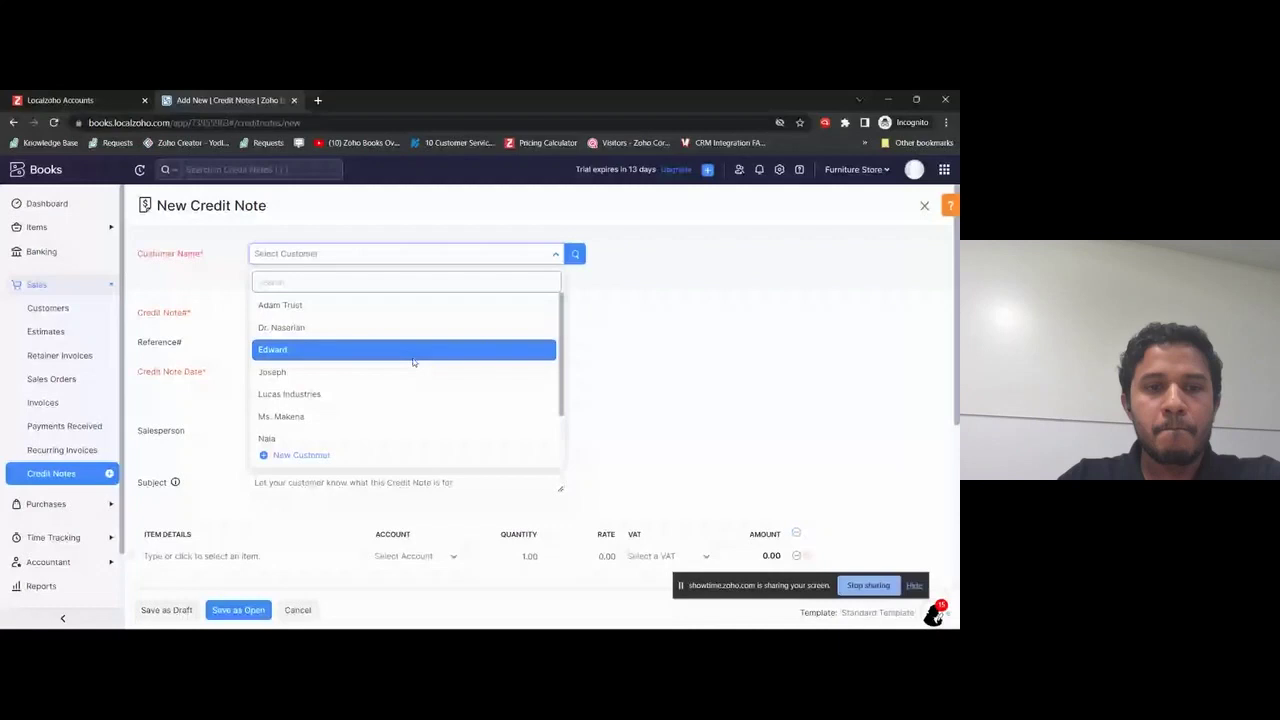
{"action": "left_click", "coordinate": [389, 304]}
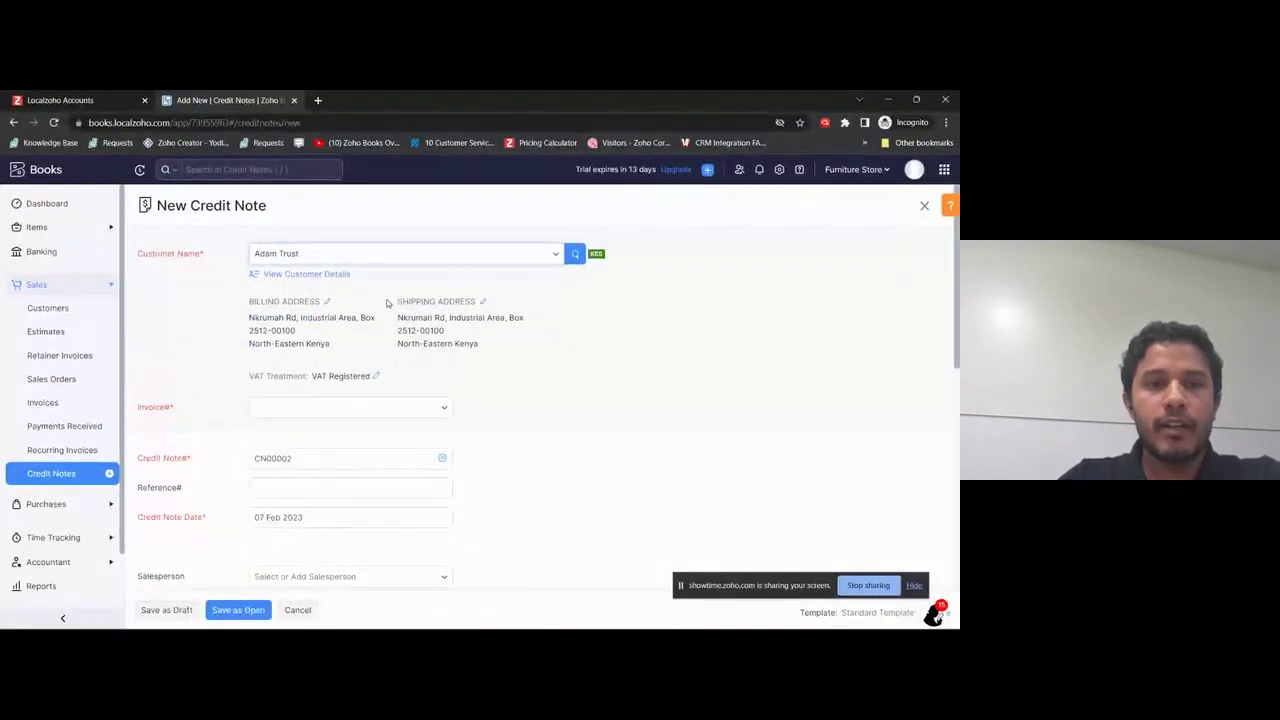
{"action": "left_click", "coordinate": [355, 410]}
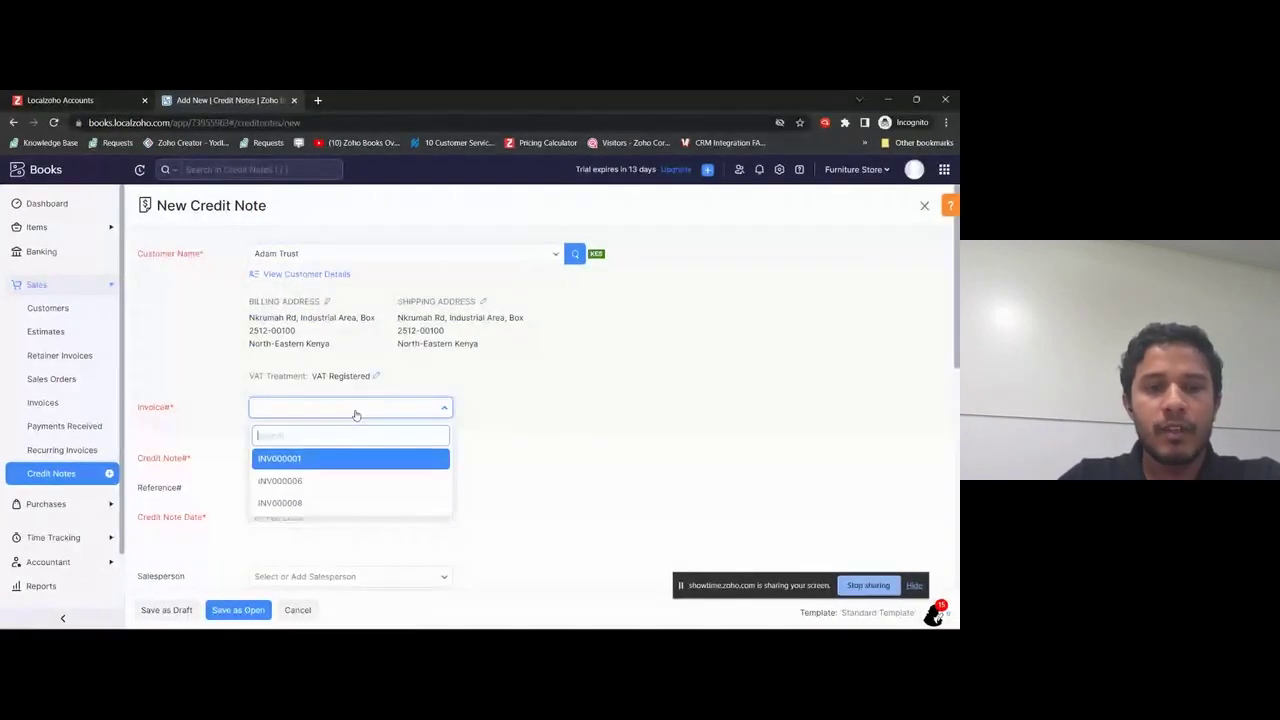
{"action": "left_click", "coordinate": [350, 504]}
Add the Chair item as the credit note's first line and save the note as a draft.
{"action": "scroll", "coordinate": [342, 454], "scroll_direction": "down", "scroll_amount": 2}
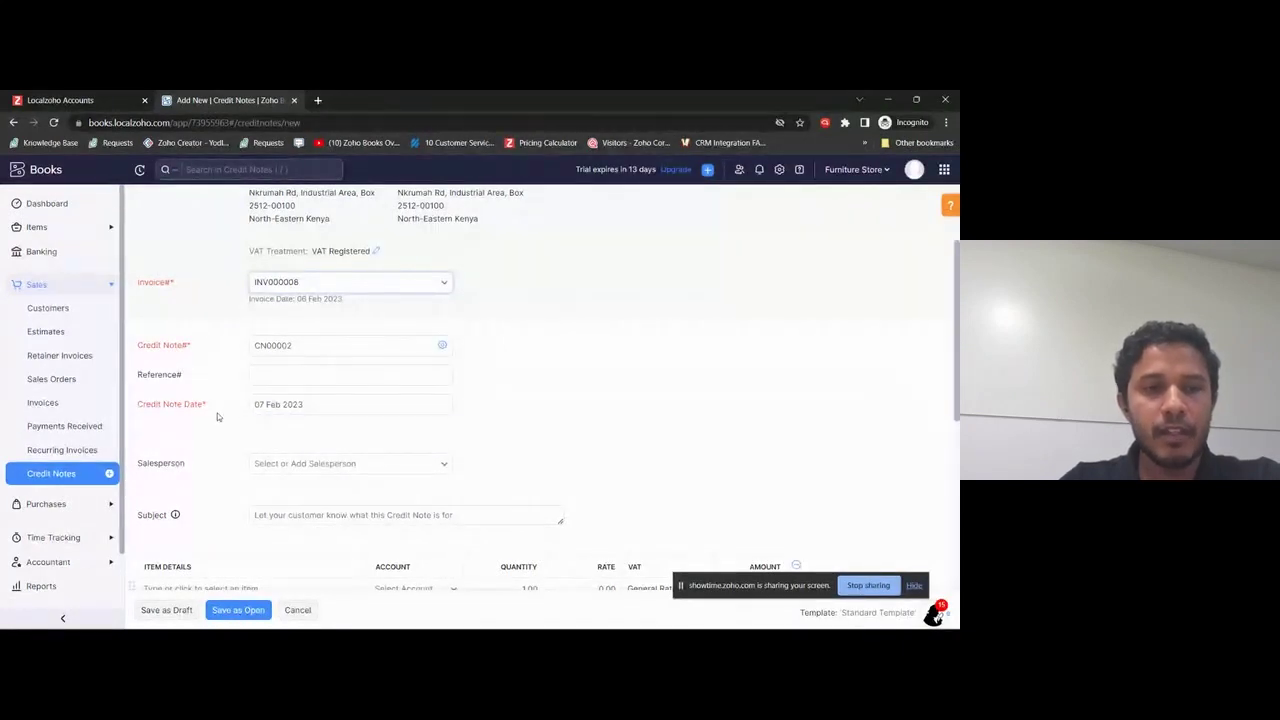
{"action": "scroll", "coordinate": [222, 417], "scroll_direction": "down", "scroll_amount": 3}
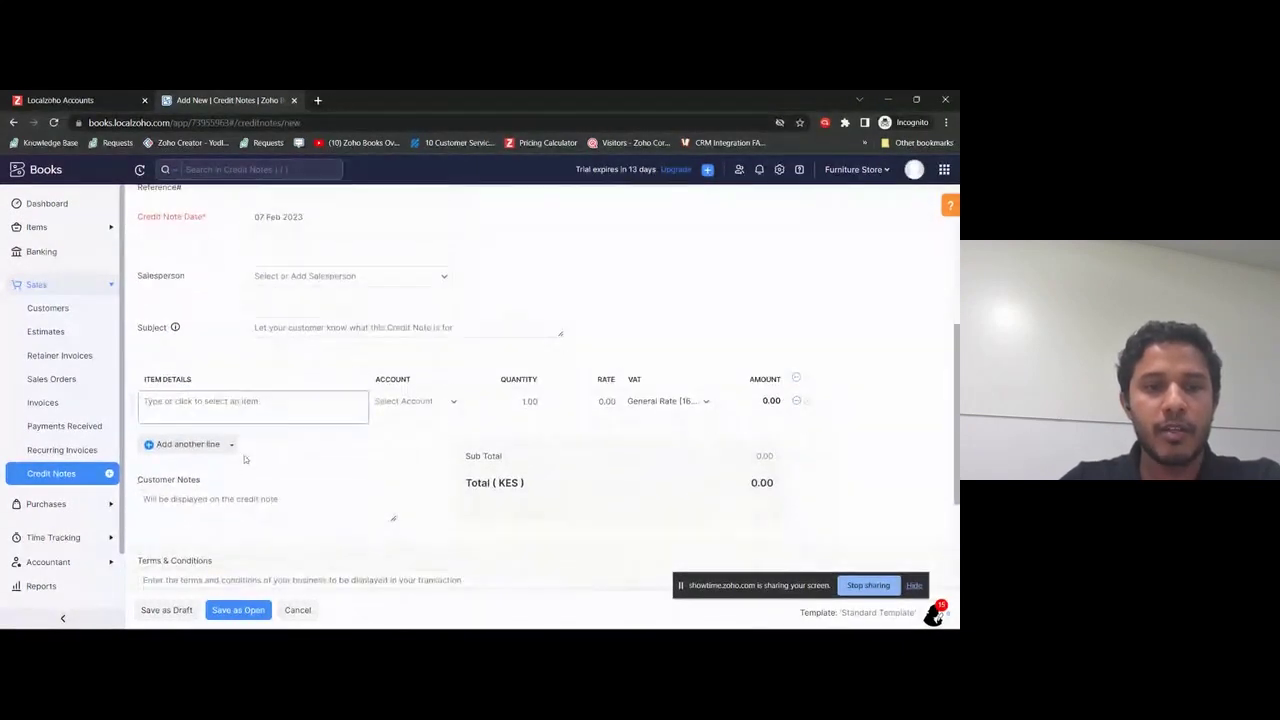
{"action": "left_click", "coordinate": [262, 409]}
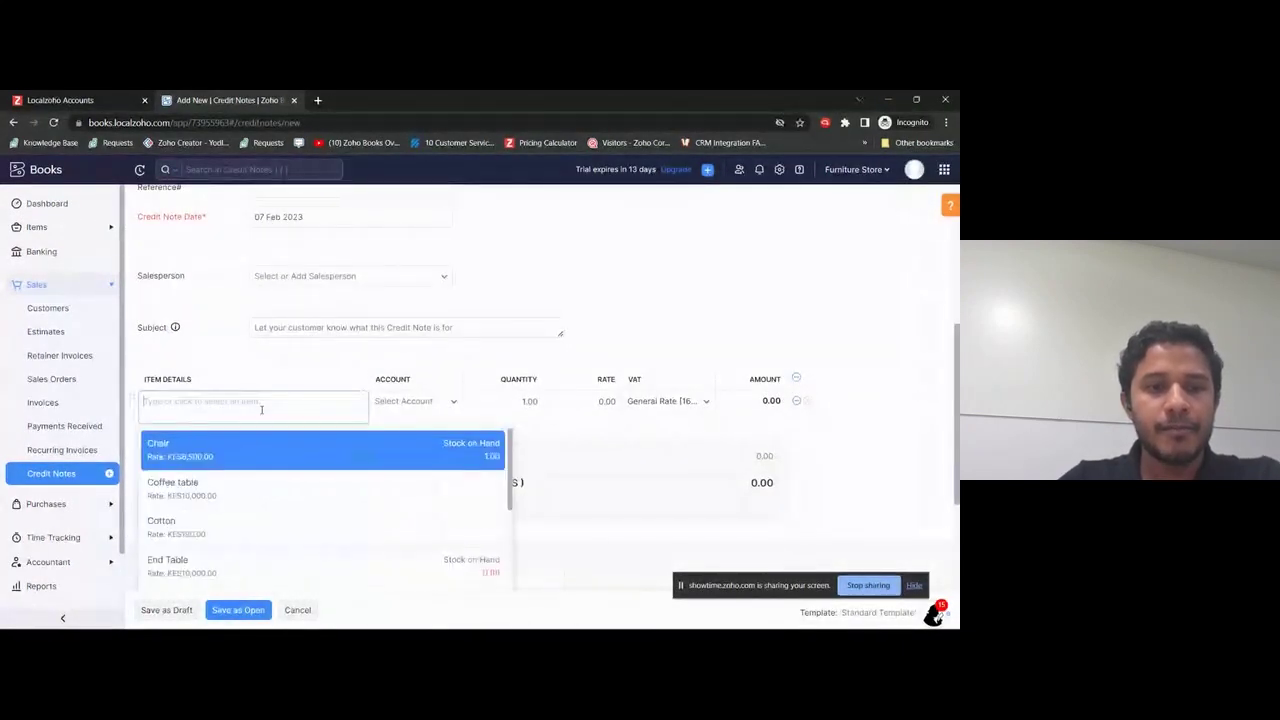
{"action": "left_click", "coordinate": [246, 457]}
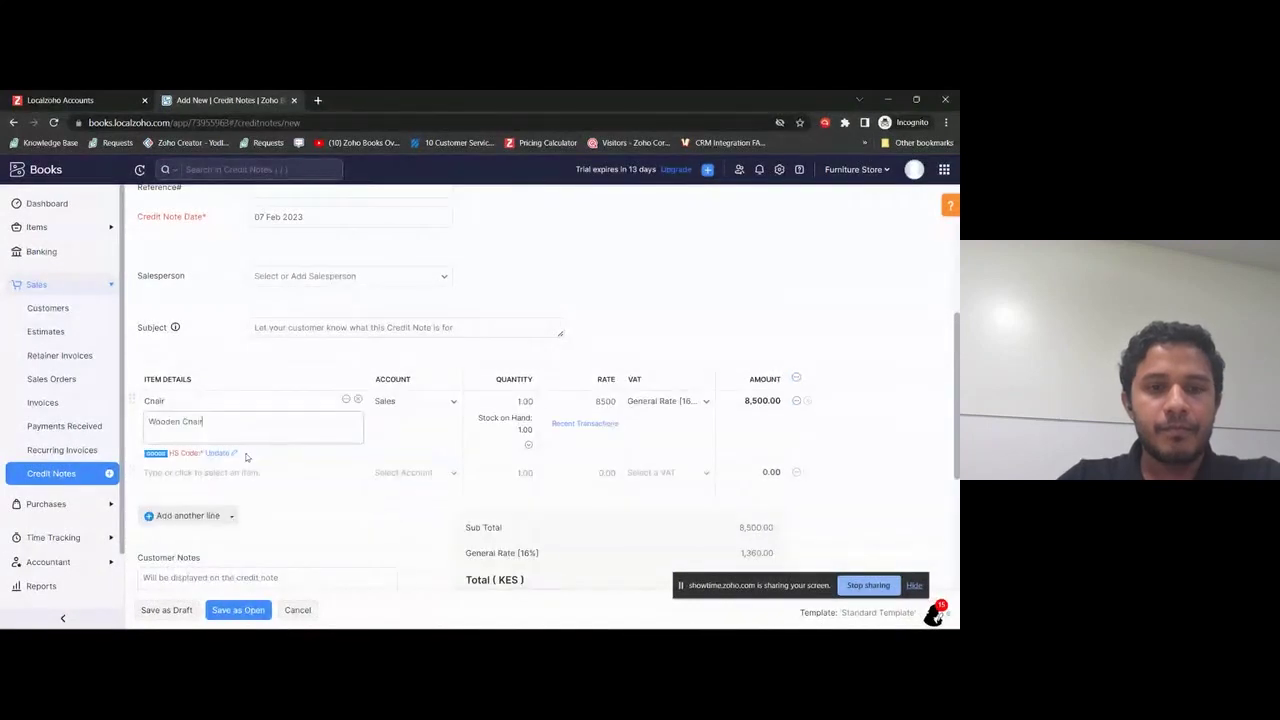
{"action": "left_click", "coordinate": [335, 431]}
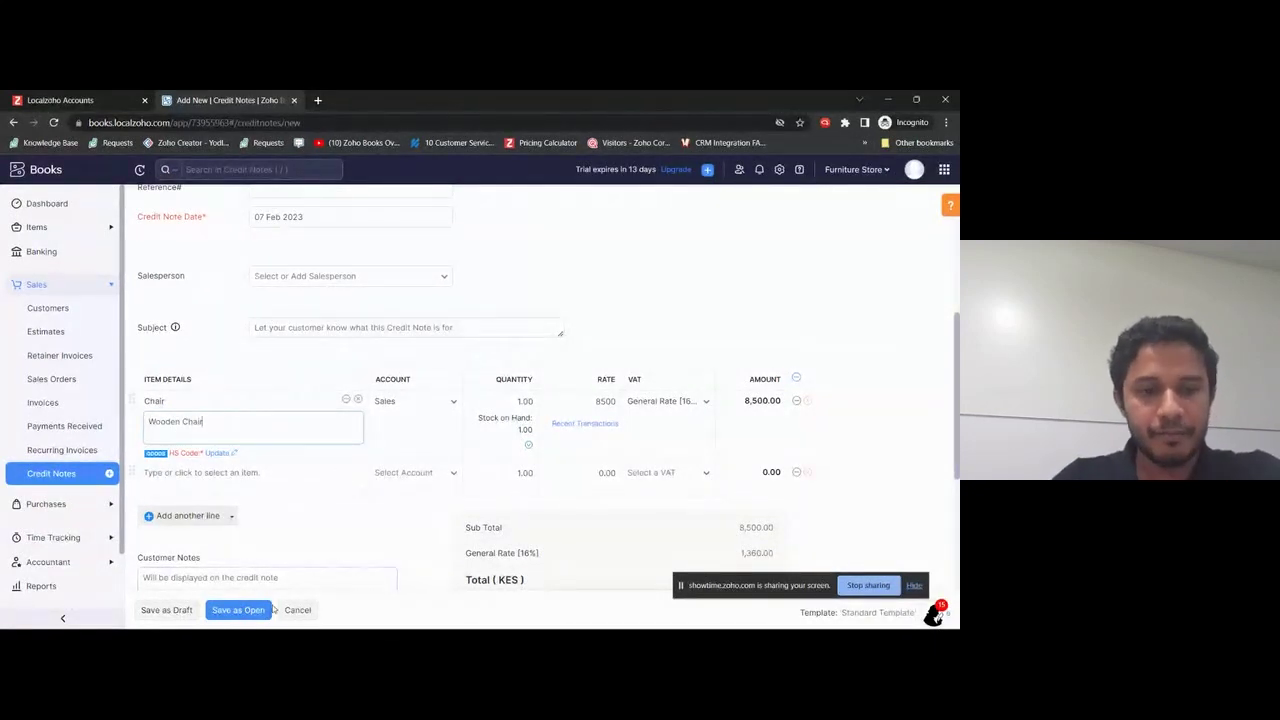
{"action": "left_click", "coordinate": [184, 618]}
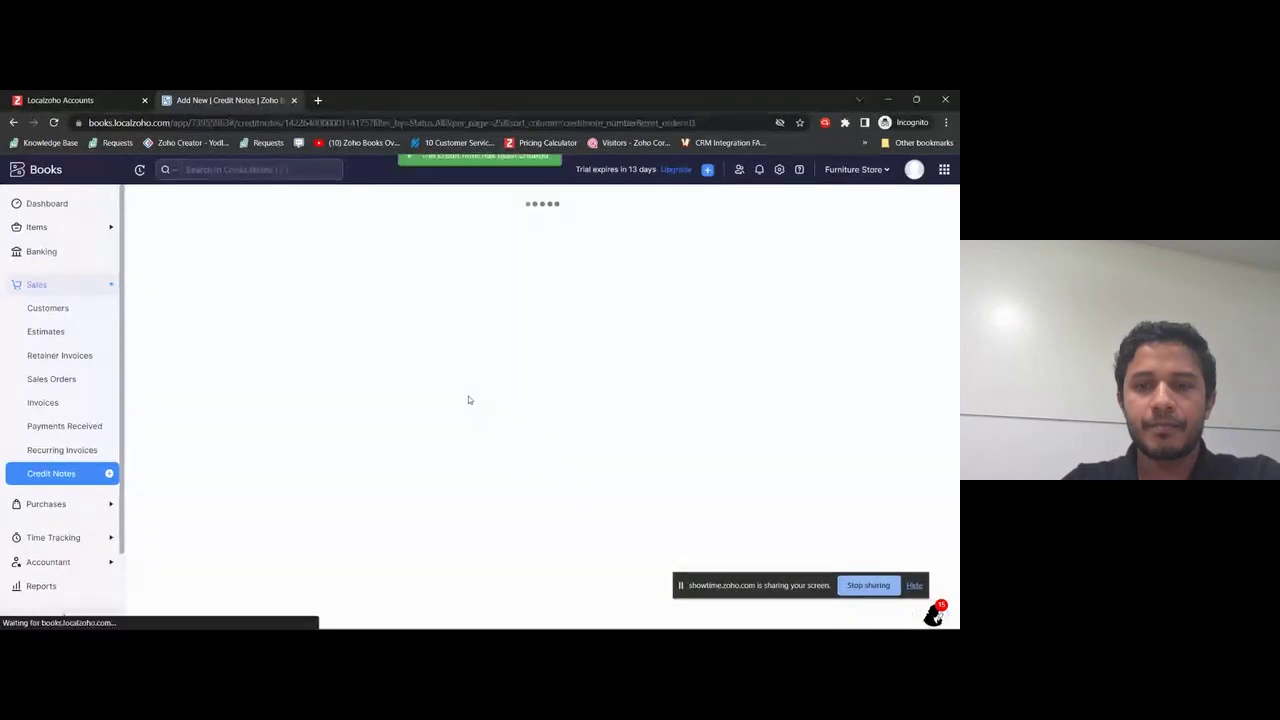
Push the draft credit note to the ETR device and check the QR code generated on it.
{"action": "scroll", "coordinate": [704, 476], "scroll_direction": "down", "scroll_amount": 2}
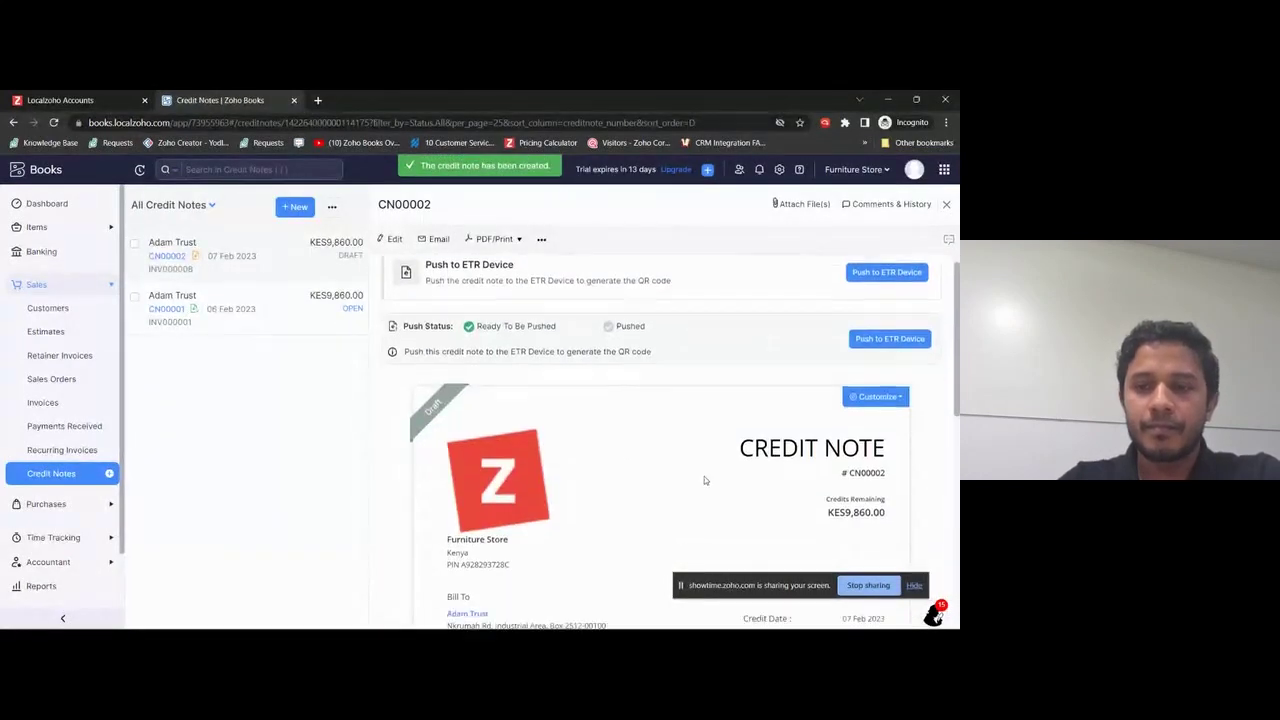
{"action": "scroll", "coordinate": [702, 480], "scroll_direction": "up", "scroll_amount": 2}
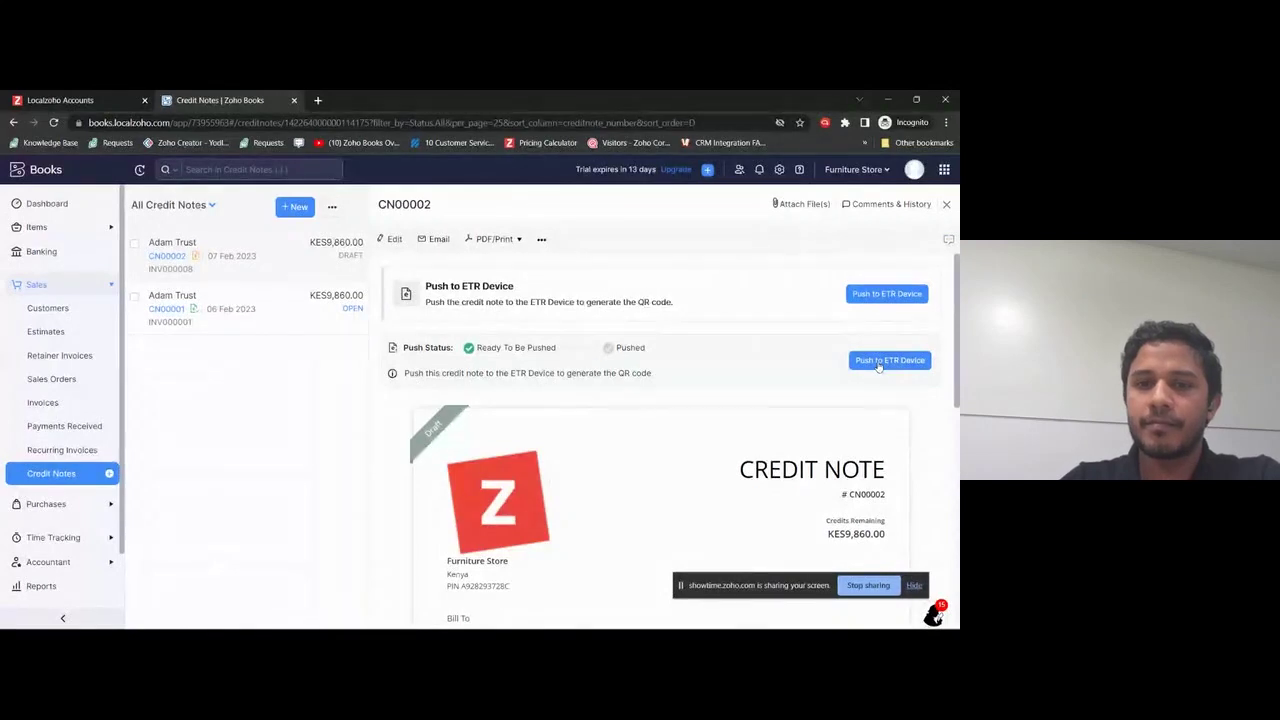
{"action": "left_click", "coordinate": [879, 362]}
{"action": "left_click", "coordinate": [394, 222]}
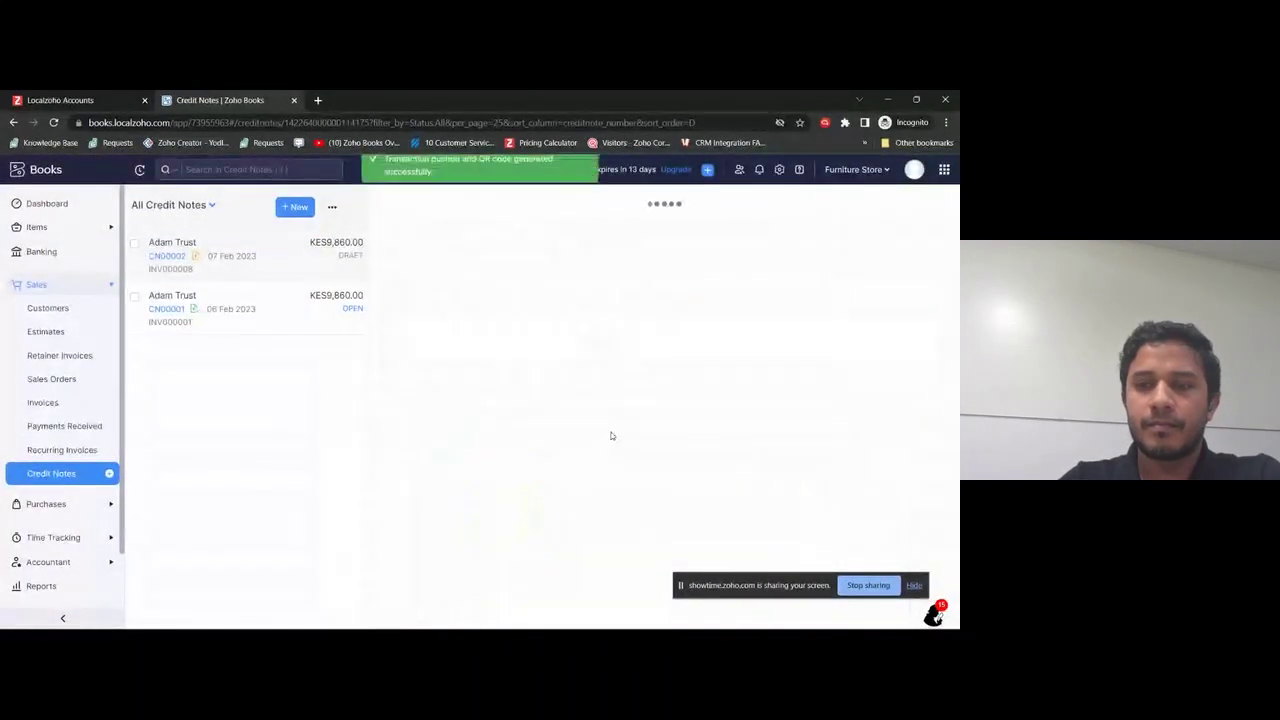
{"action": "scroll", "coordinate": [614, 437], "scroll_direction": "down", "scroll_amount": 10}
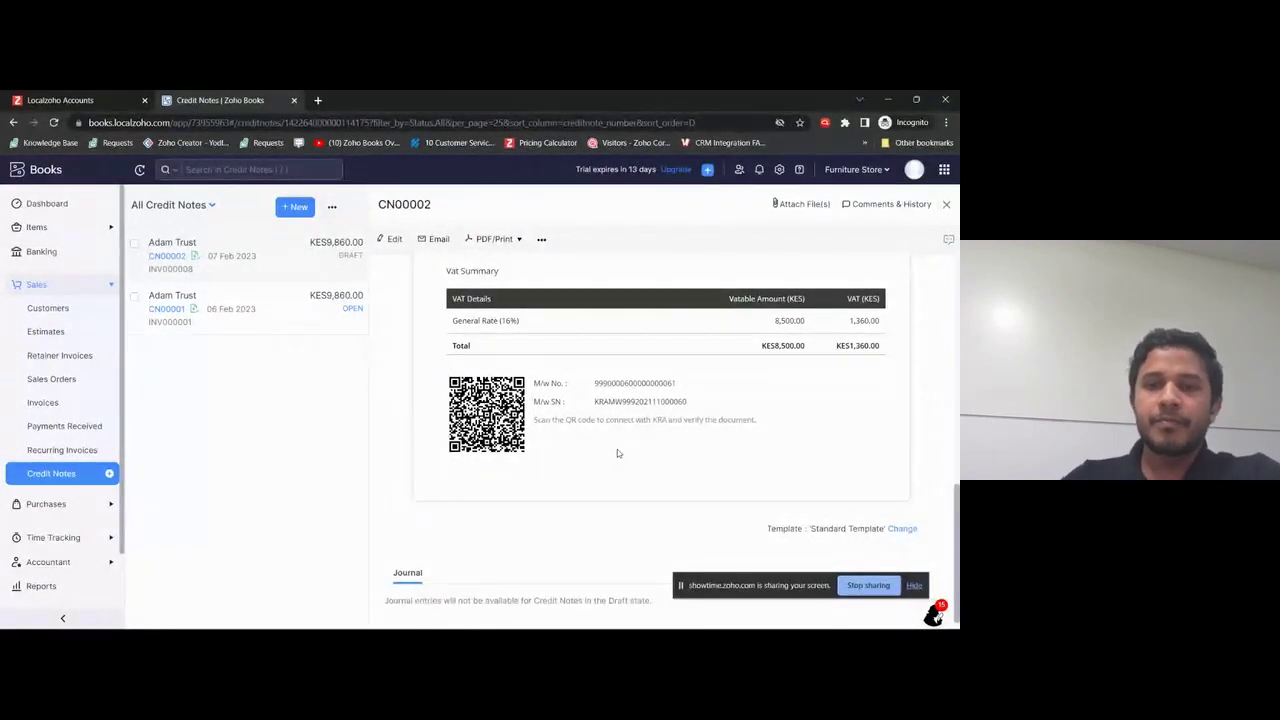
Close the credit note and show all invoices in the invoice list instead of only the ones that failed on e-Invoicing.
{"action": "scroll", "coordinate": [617, 449], "scroll_direction": "up", "scroll_amount": 10}
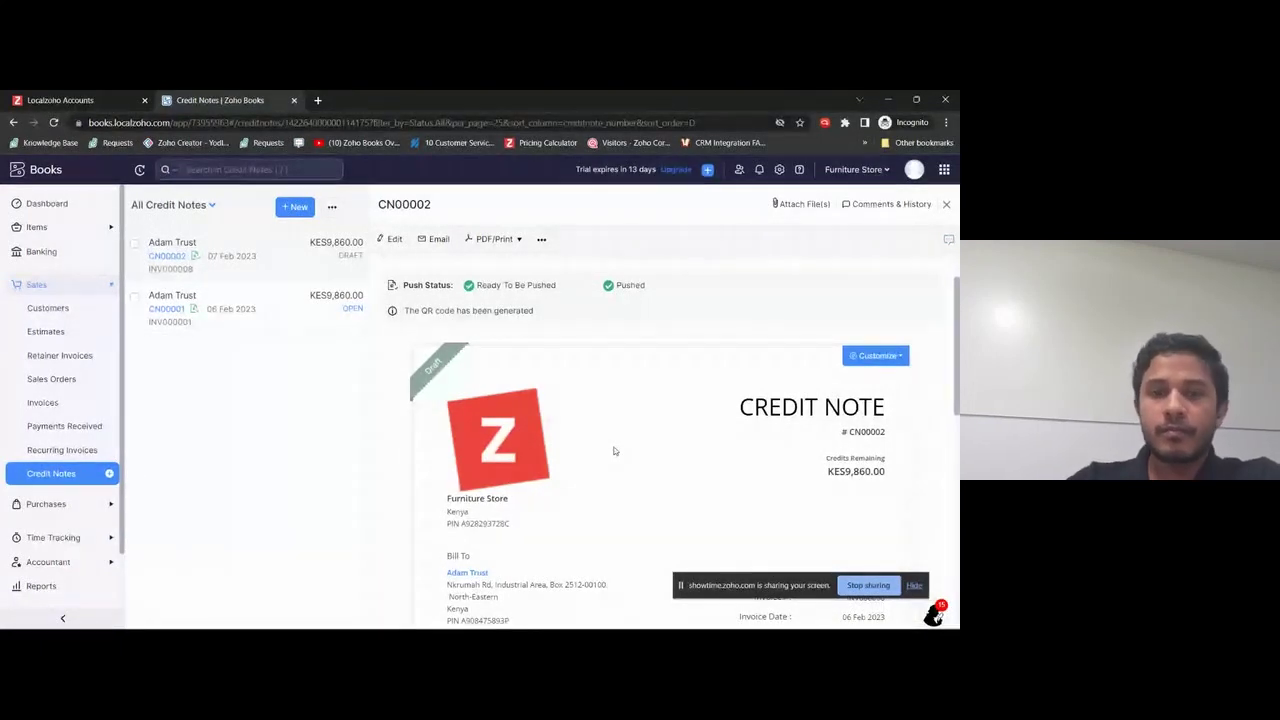
{"action": "left_click", "coordinate": [946, 205]}
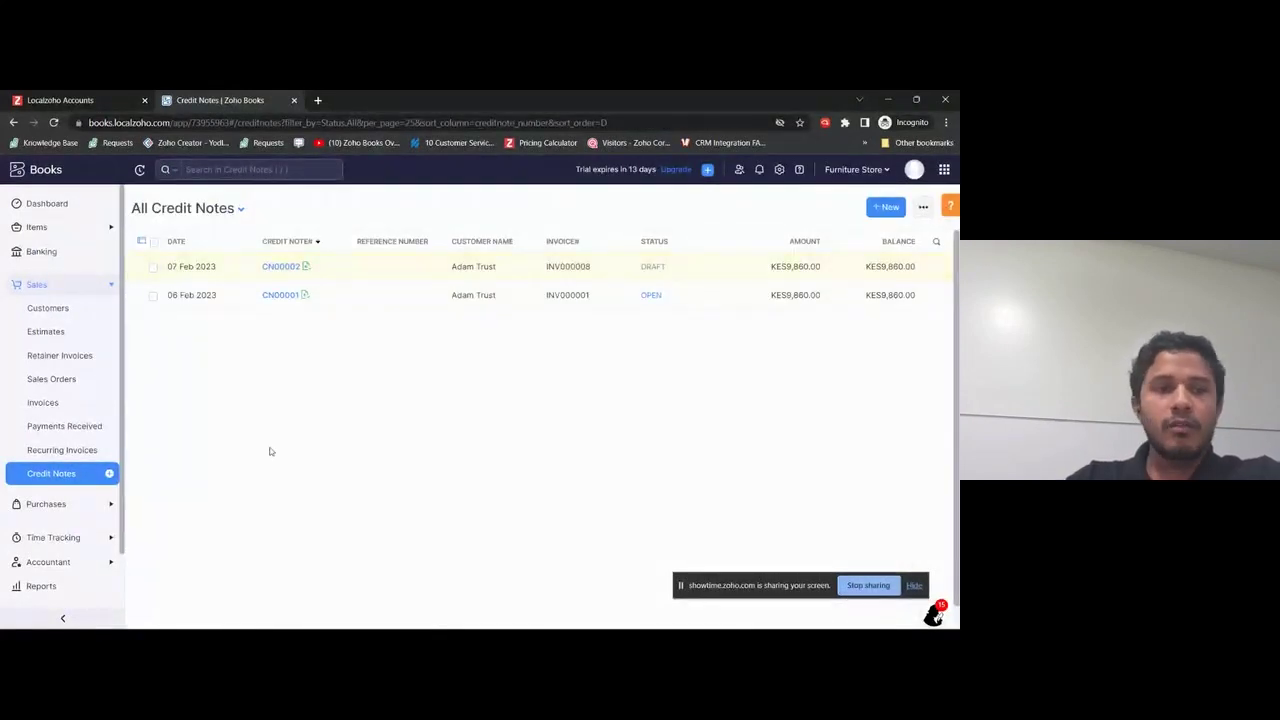
{"action": "left_click", "coordinate": [60, 403]}
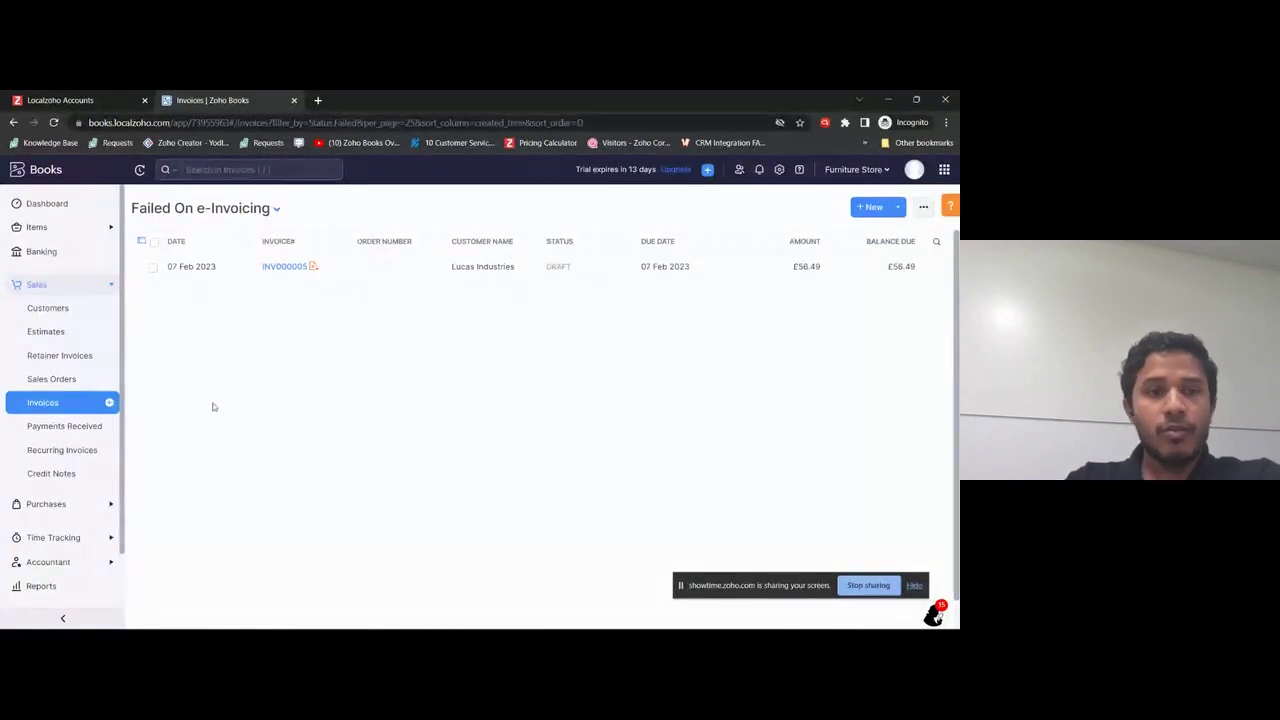
{"action": "left_click", "coordinate": [217, 208]}
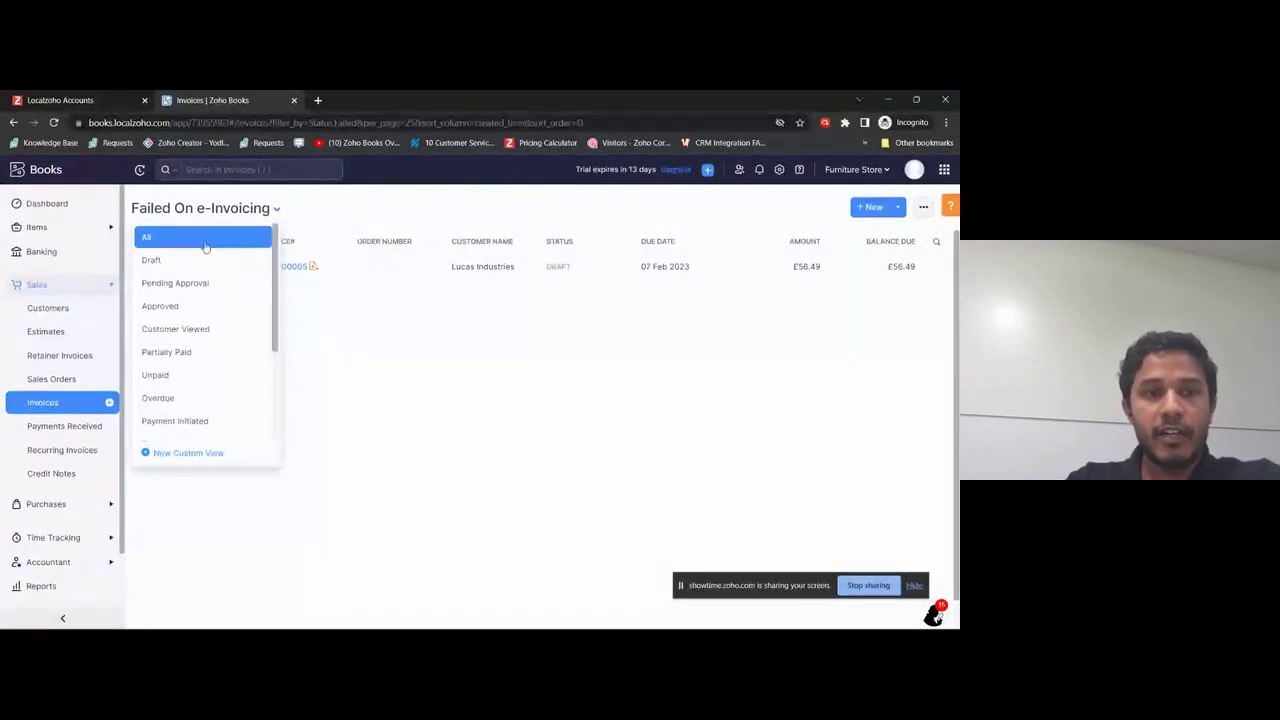
{"action": "left_click", "coordinate": [205, 245]}
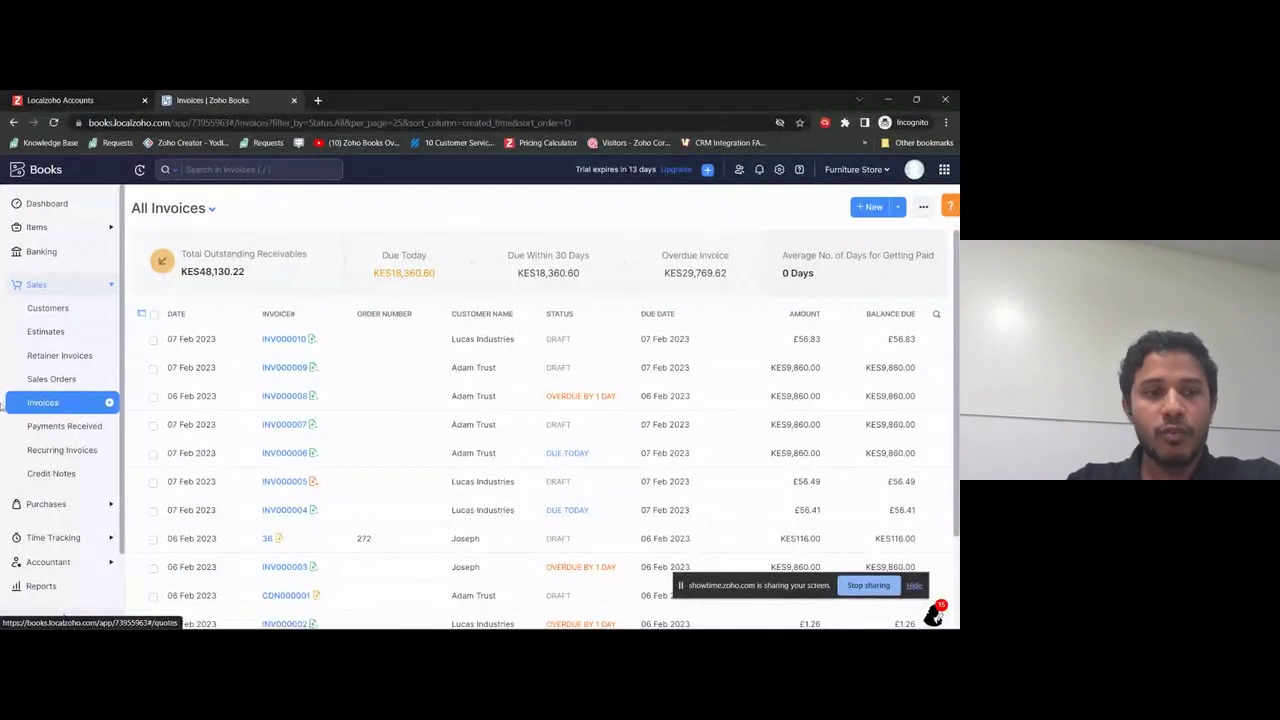
Check the options for creating new documents and the additional actions available on draft invoice INV000010, and return to the invoice list.
{"action": "left_click", "coordinate": [897, 209]}
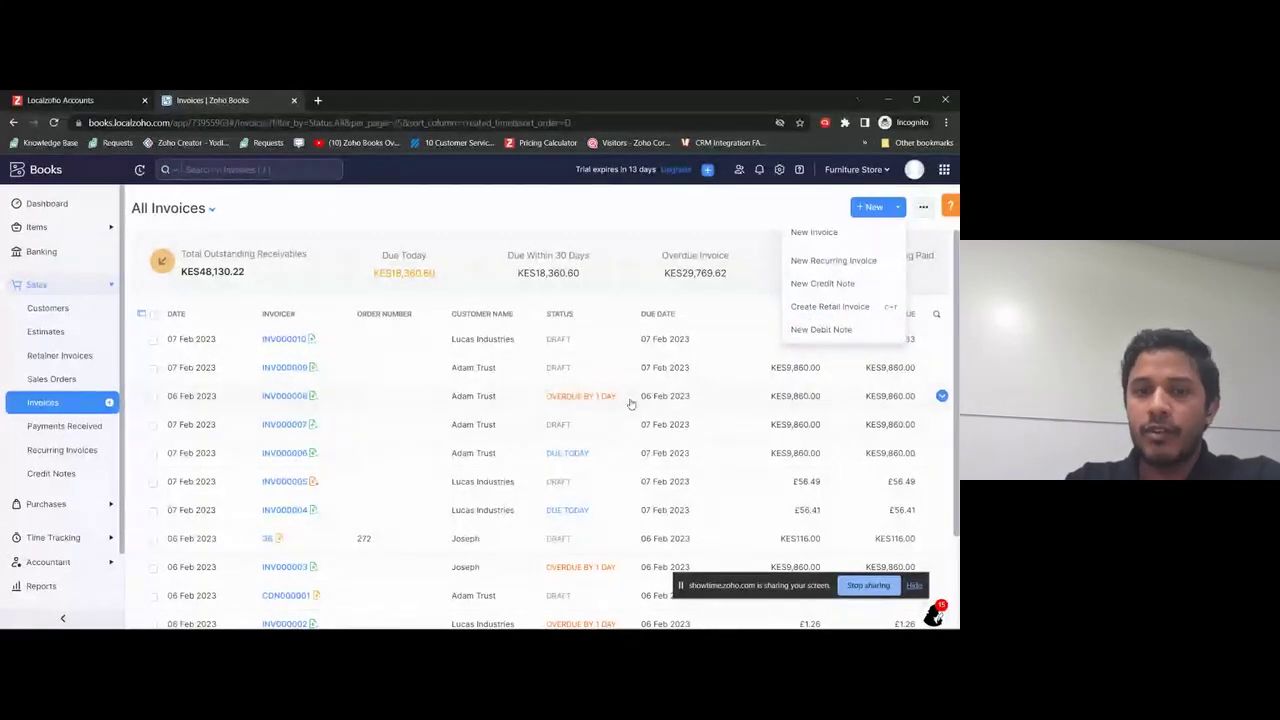
{"action": "left_click", "coordinate": [614, 351]}
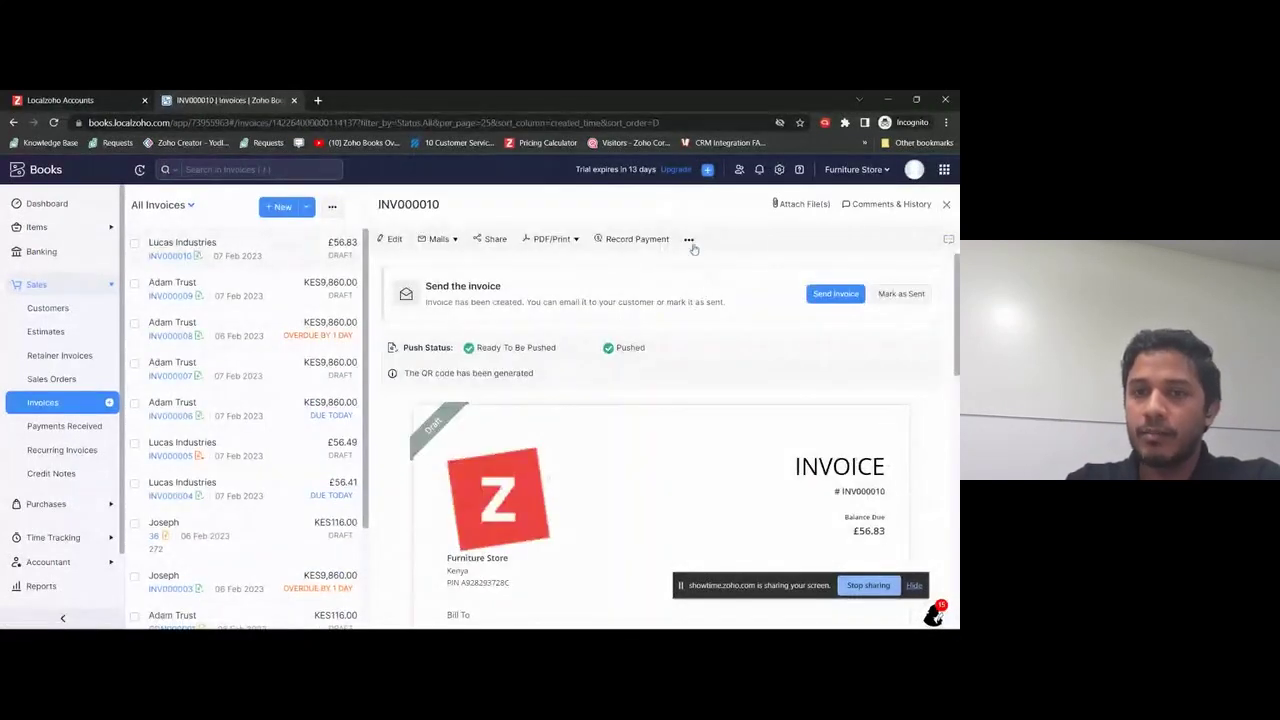
{"action": "left_click", "coordinate": [690, 242]}
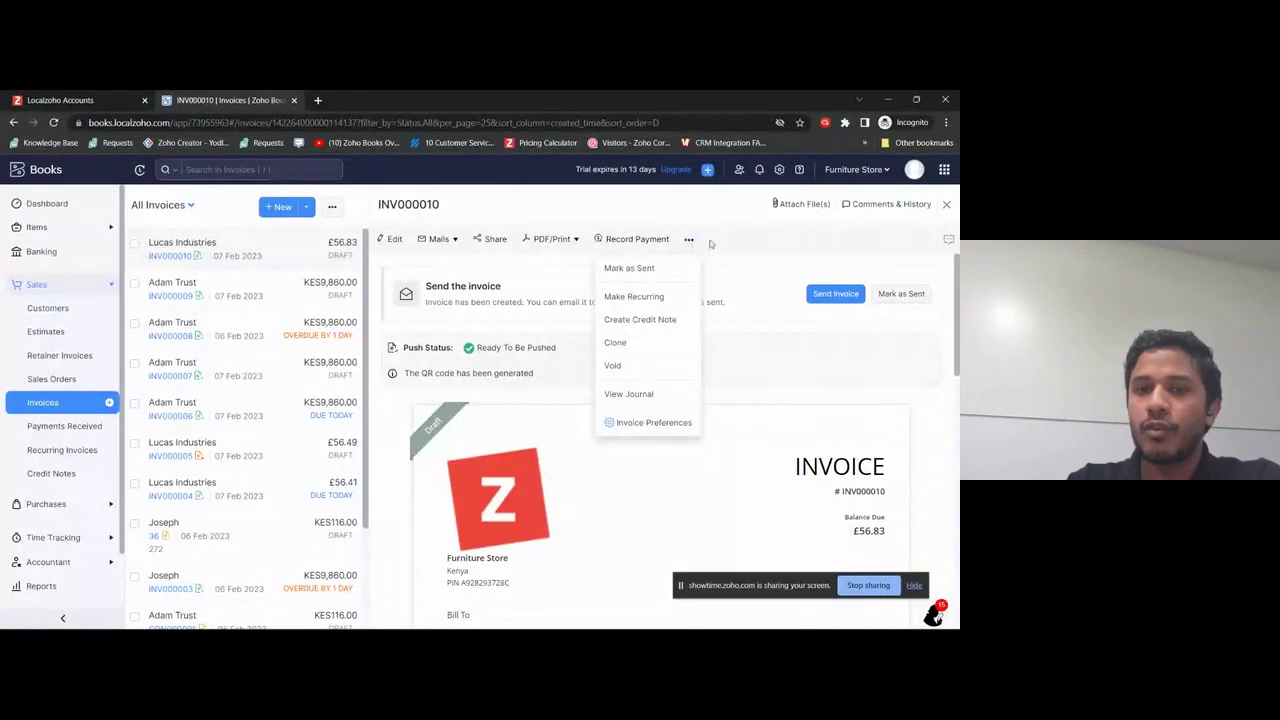
{"action": "left_click", "coordinate": [82, 405]}
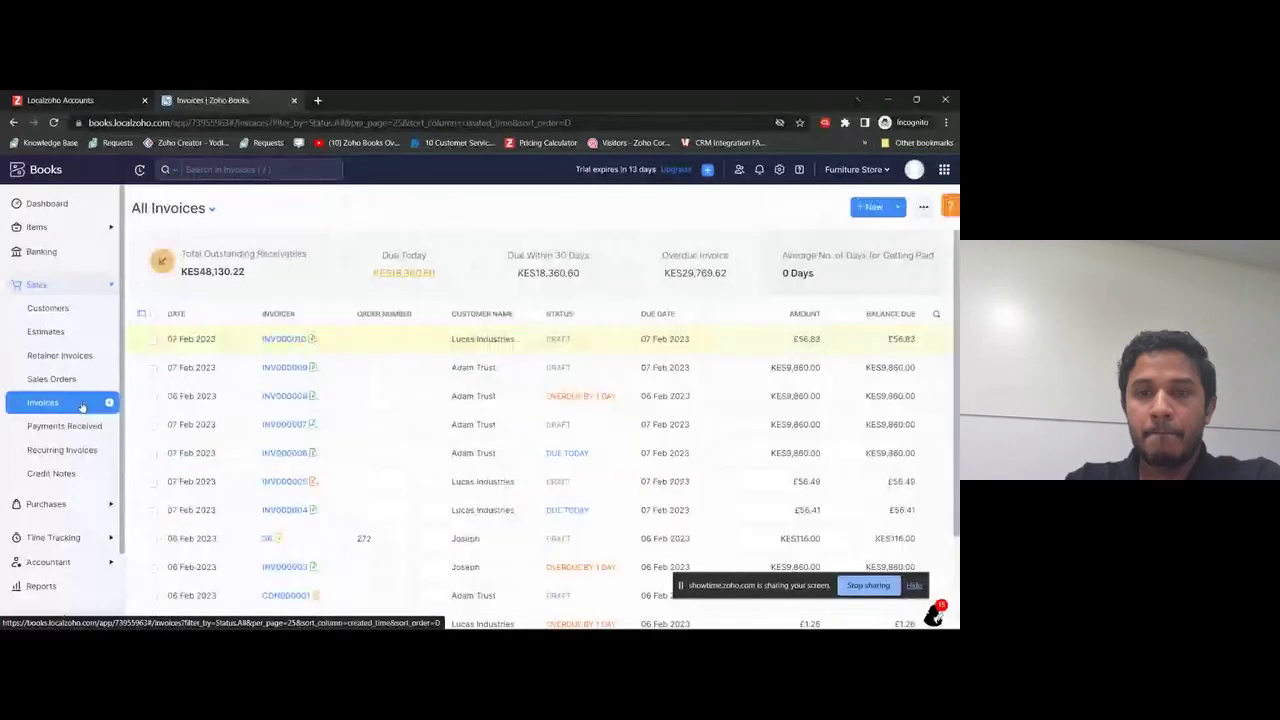
Open overdue invoice INV000008 and look for the debit note option in its additional actions and among the new document types.
{"action": "left_click", "coordinate": [562, 396]}
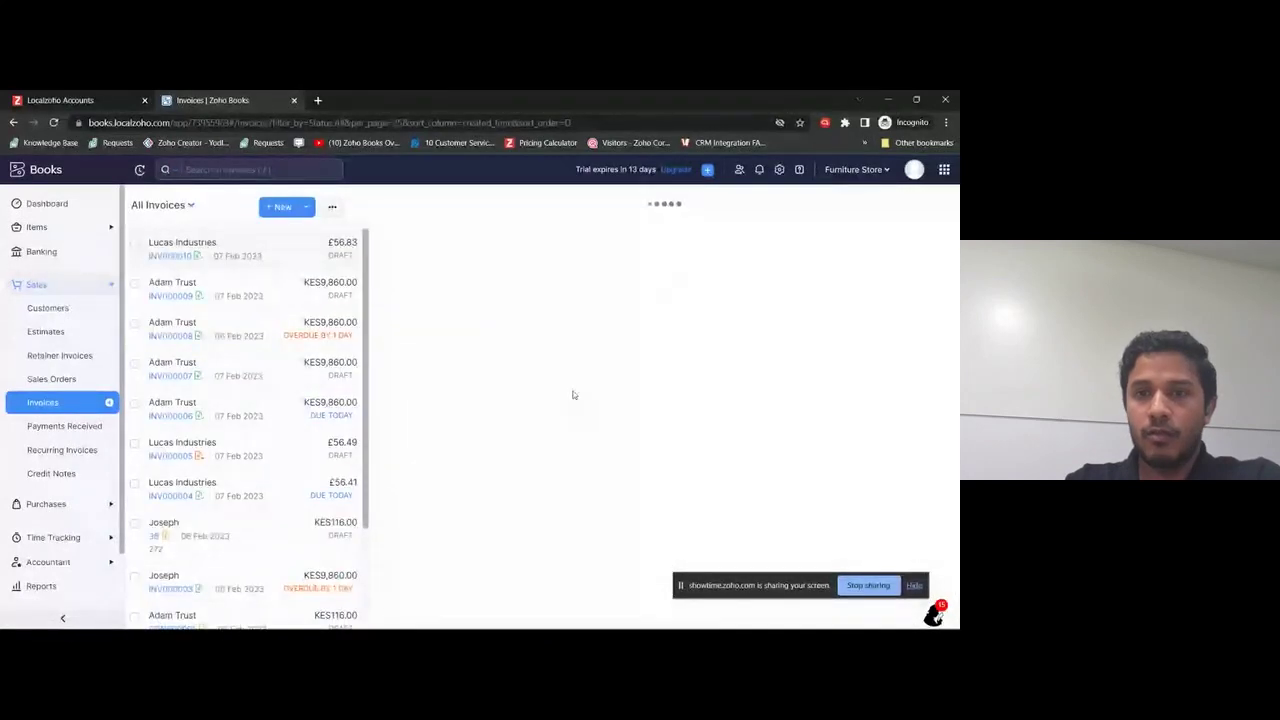
{"action": "left_click", "coordinate": [786, 241]}
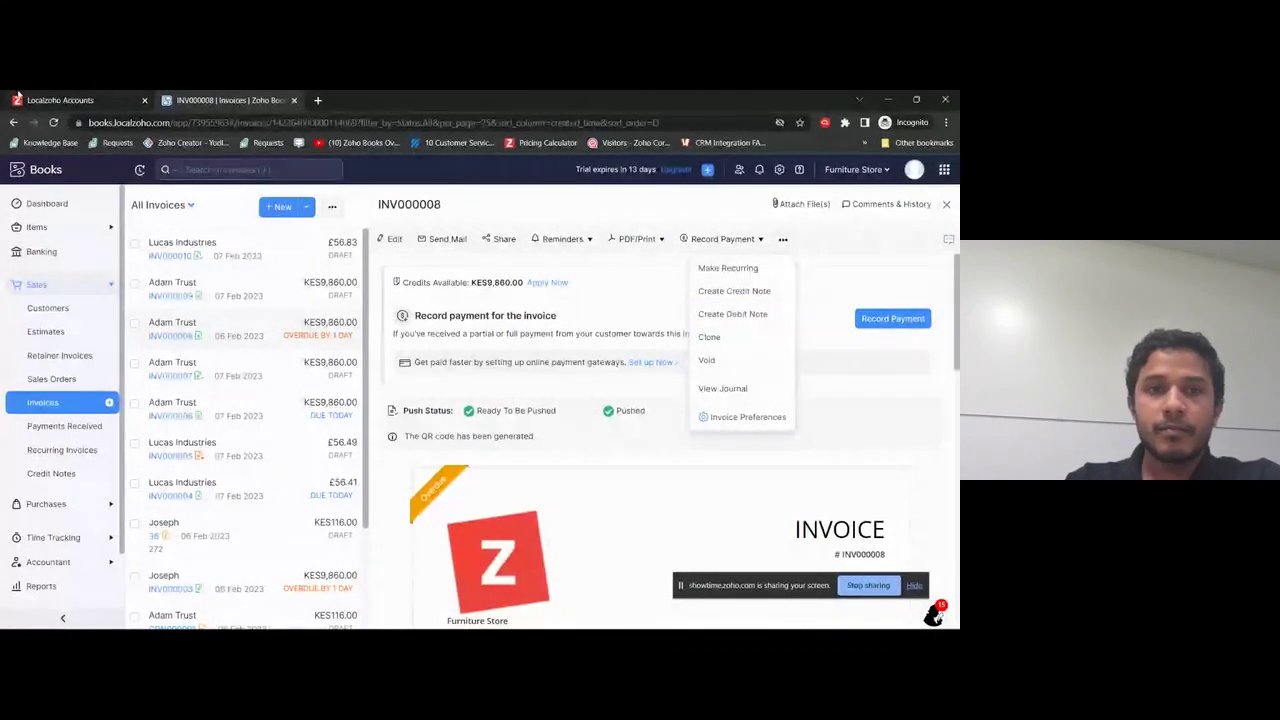
{"action": "left_click", "coordinate": [725, 218]}
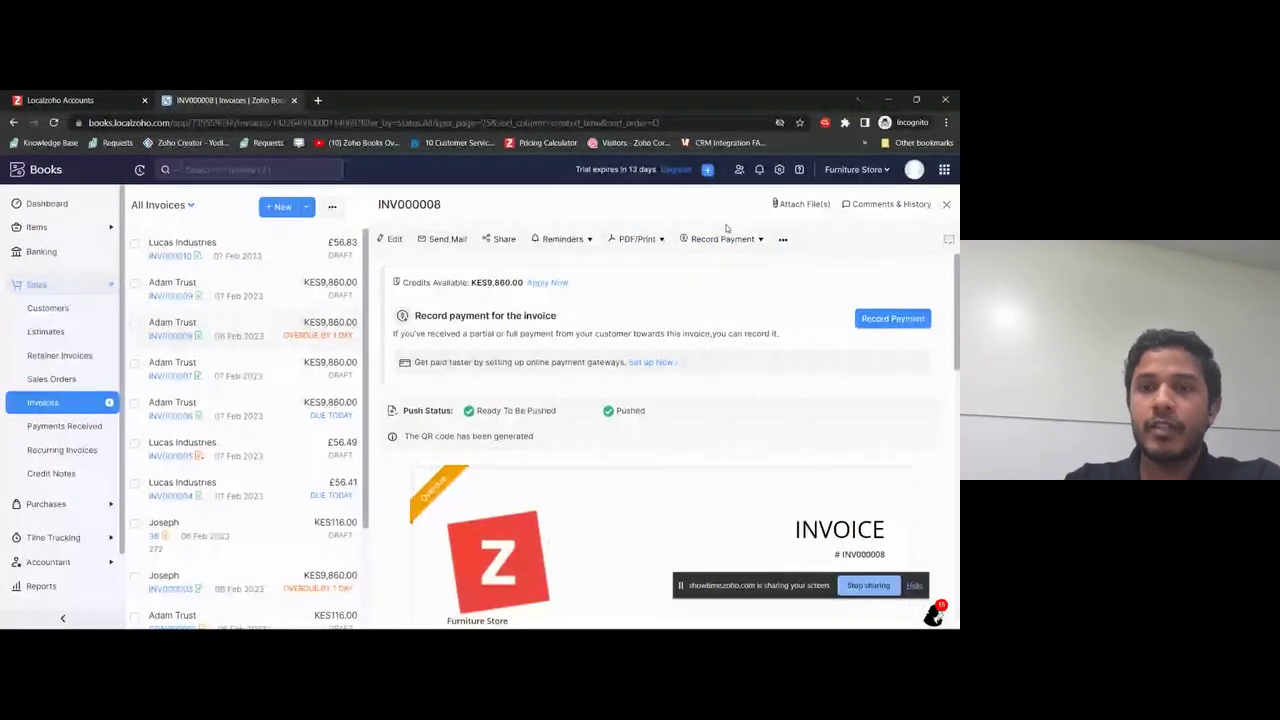
{"action": "left_click", "coordinate": [305, 212]}
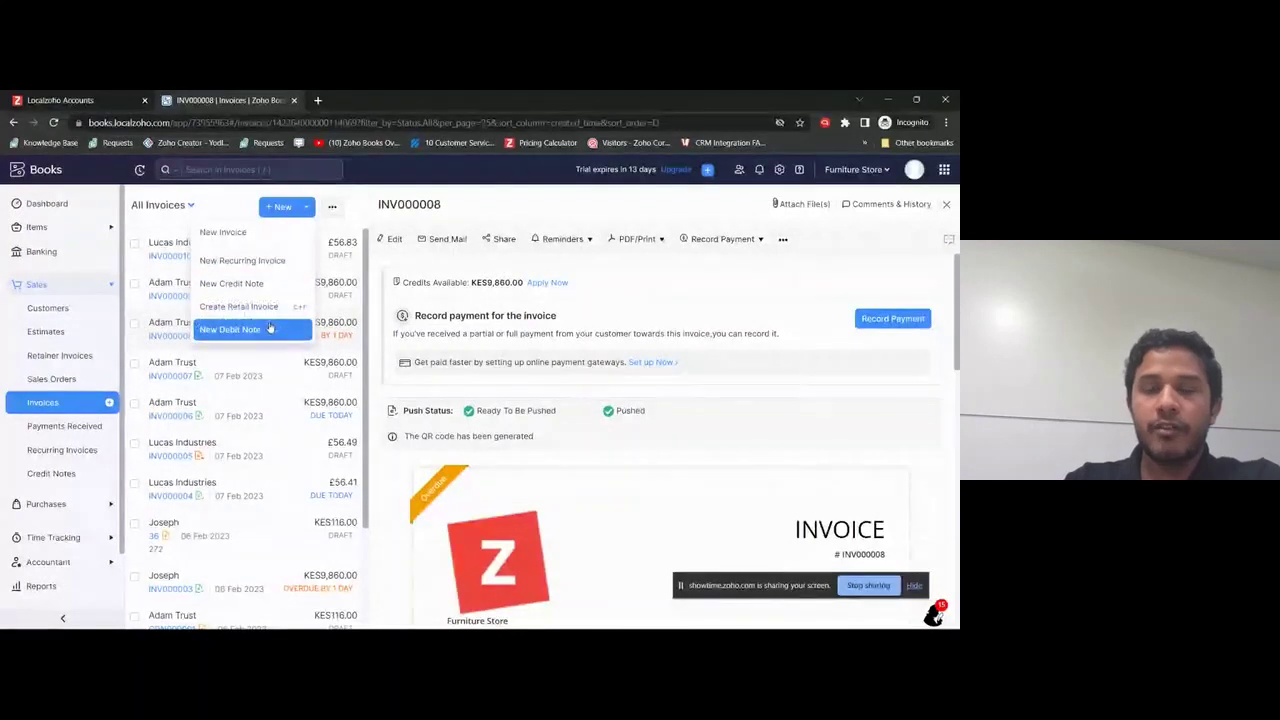
View the general preferences in the organization settings and return to the invoice.
{"action": "left_click", "coordinate": [779, 172]}
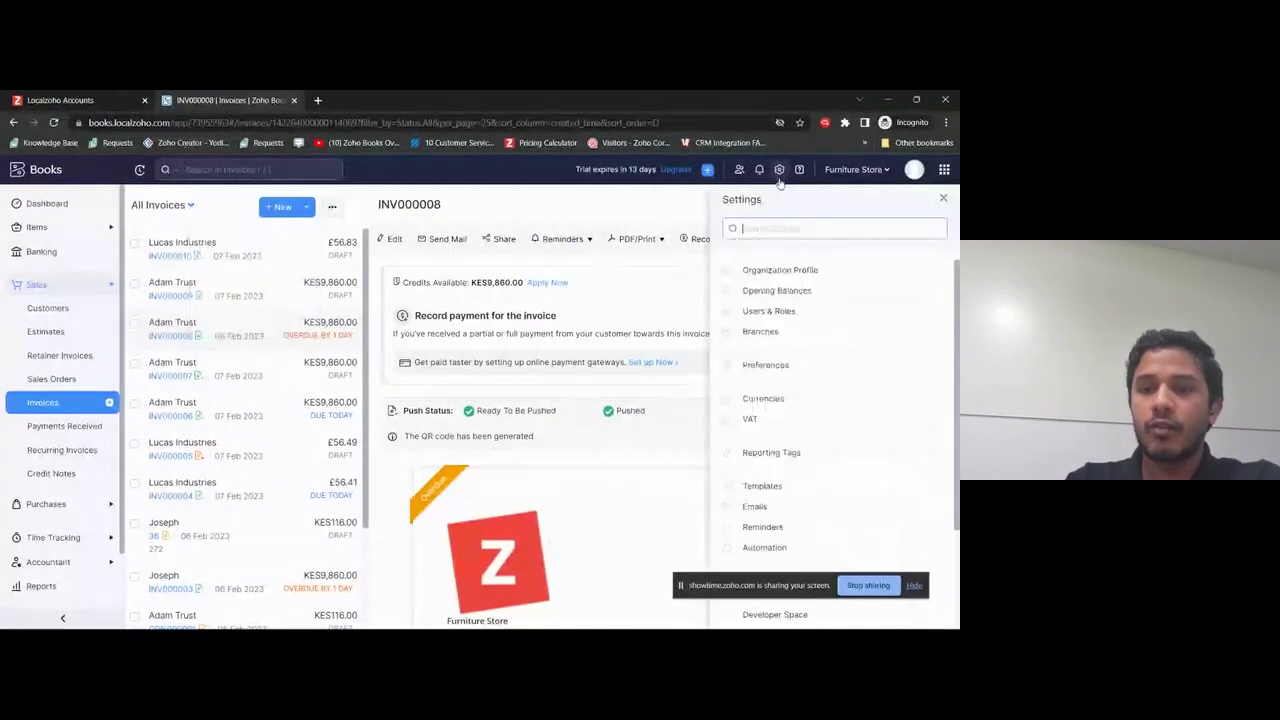
{"action": "left_click", "coordinate": [787, 362]}
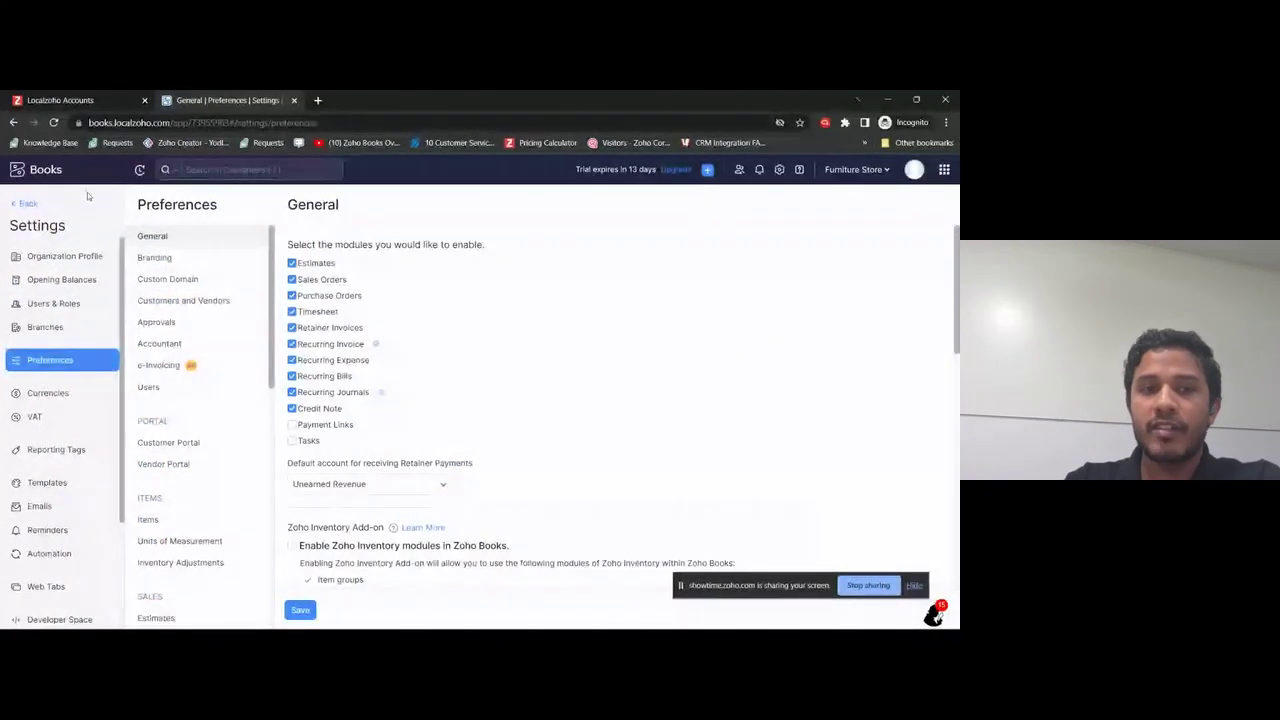
{"action": "left_click", "coordinate": [30, 203]}
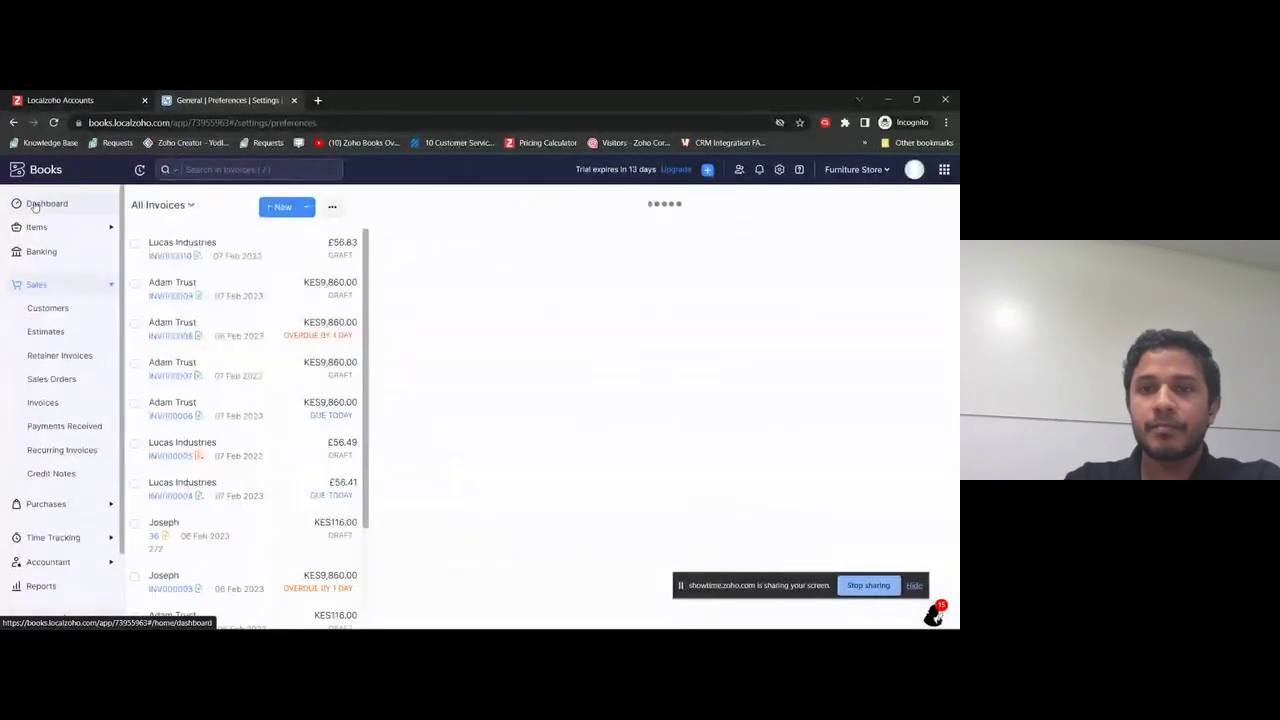
Review the line item and VAT summary of invoice INV000008 and close the invoice.
{"action": "scroll", "coordinate": [604, 278], "scroll_direction": "down", "scroll_amount": 5}
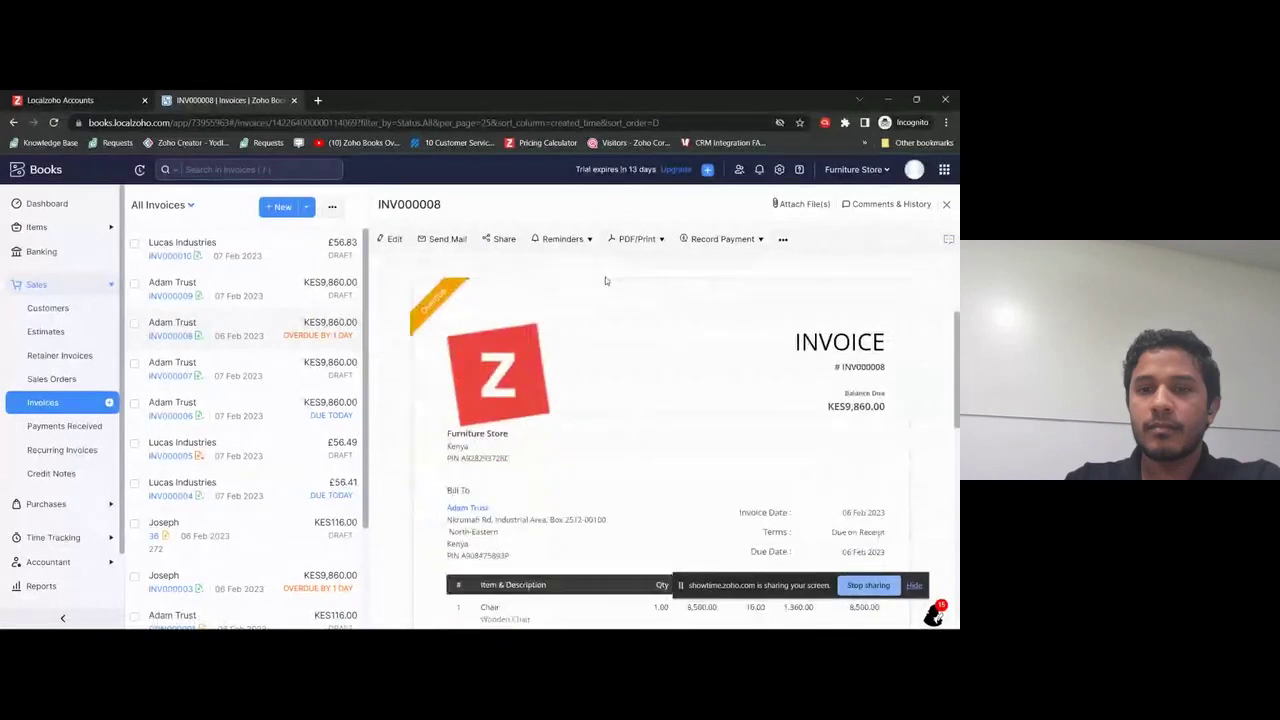
{"action": "scroll", "coordinate": [605, 280], "scroll_direction": "down", "scroll_amount": 2}
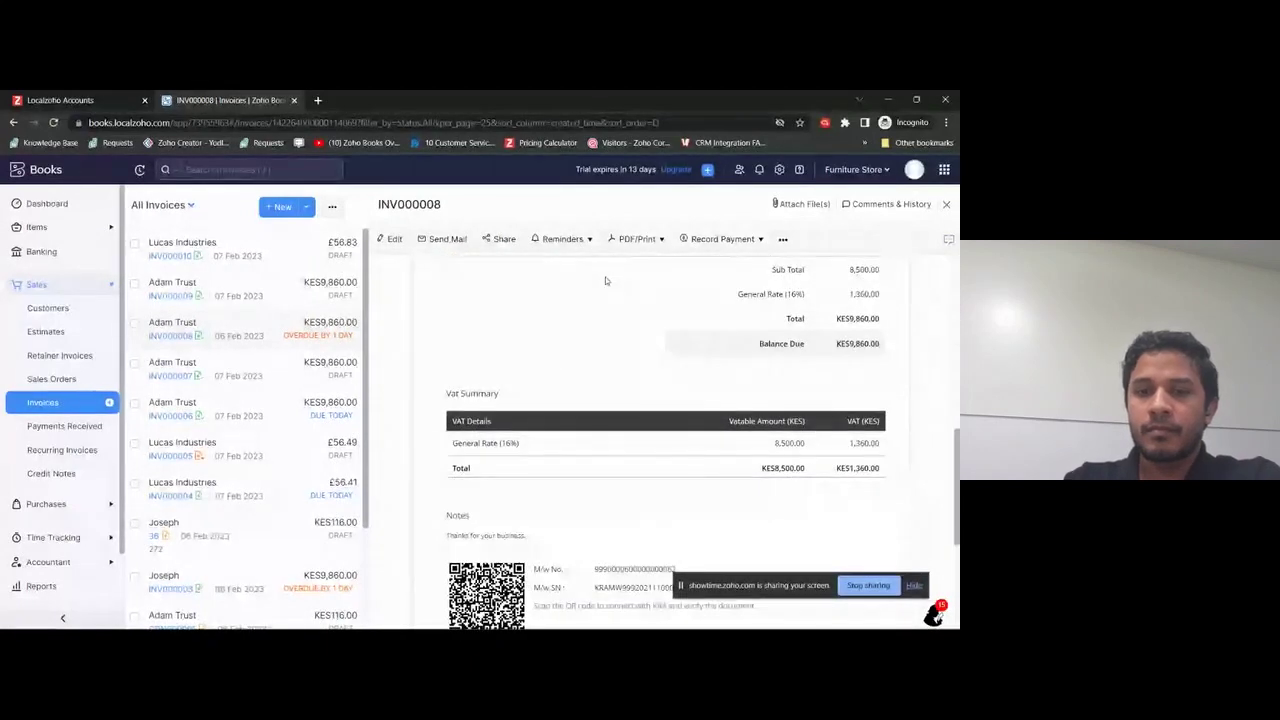
{"action": "scroll", "coordinate": [584, 299], "scroll_direction": "up", "scroll_amount": 2}
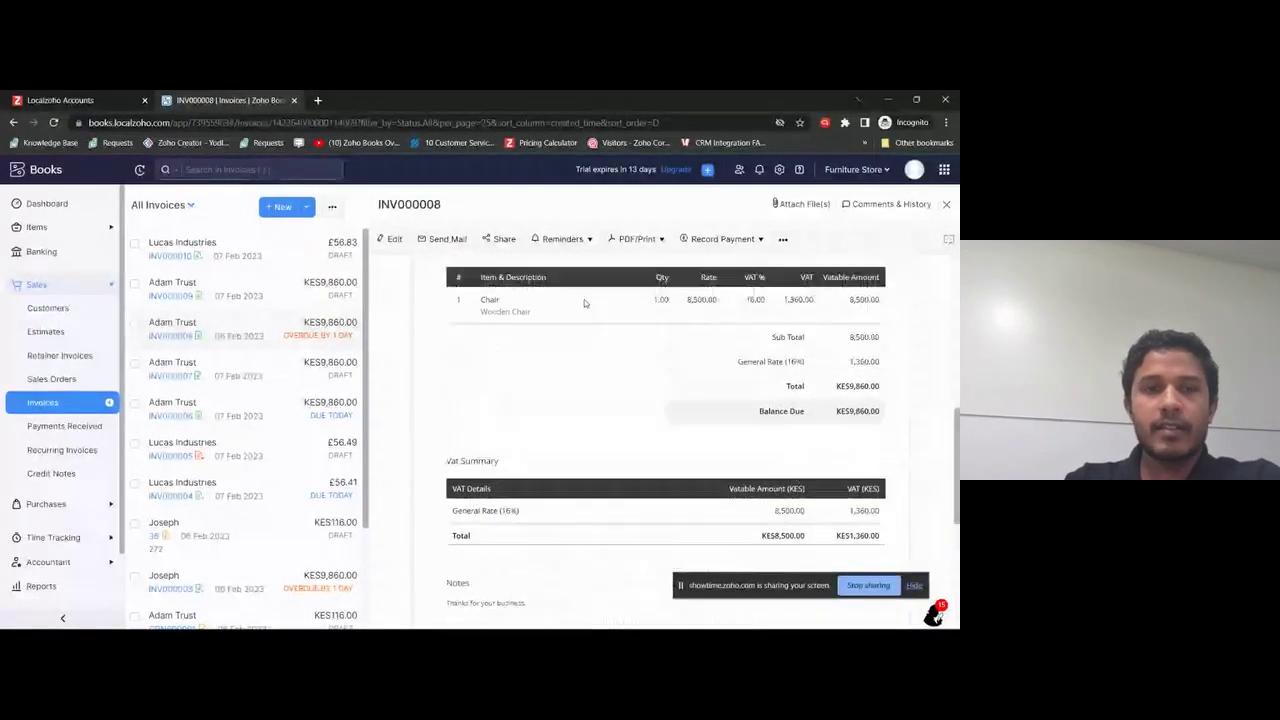
{"action": "left_click", "coordinate": [946, 204]}
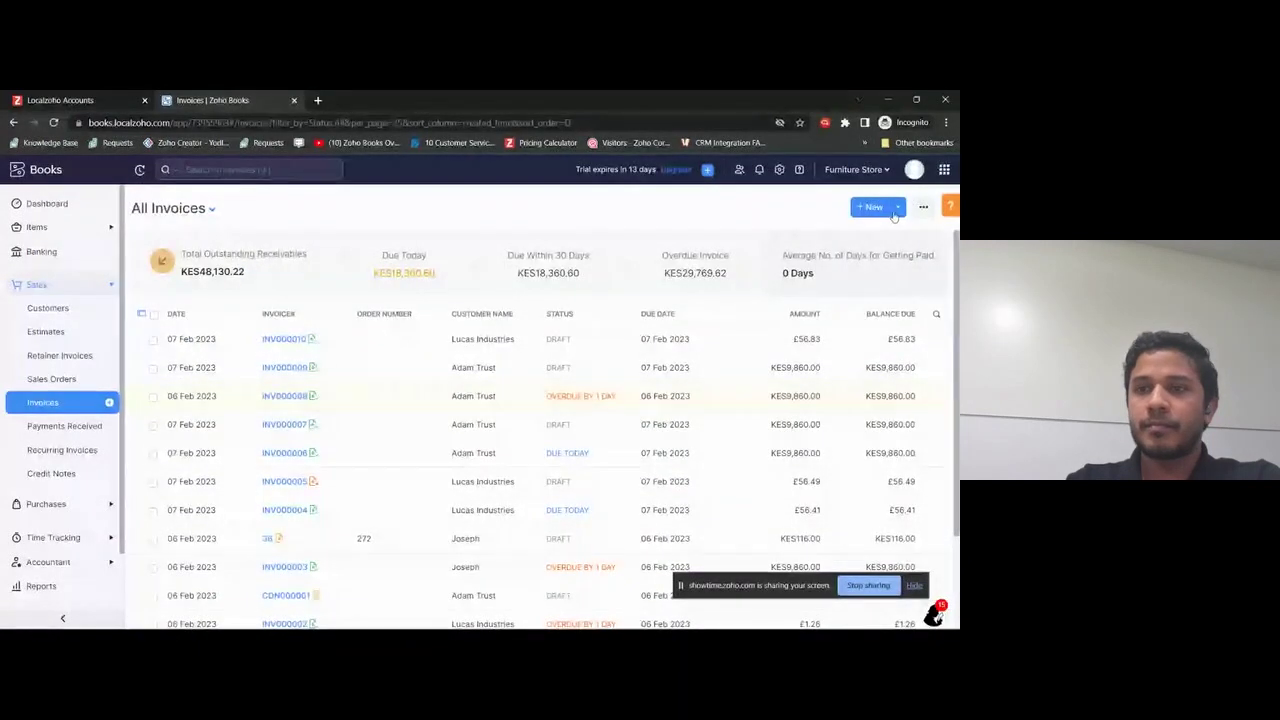
Start a new debit note for the customer billed on invoice INV000008 and associate it with that invoice.
{"action": "left_click", "coordinate": [899, 209]}
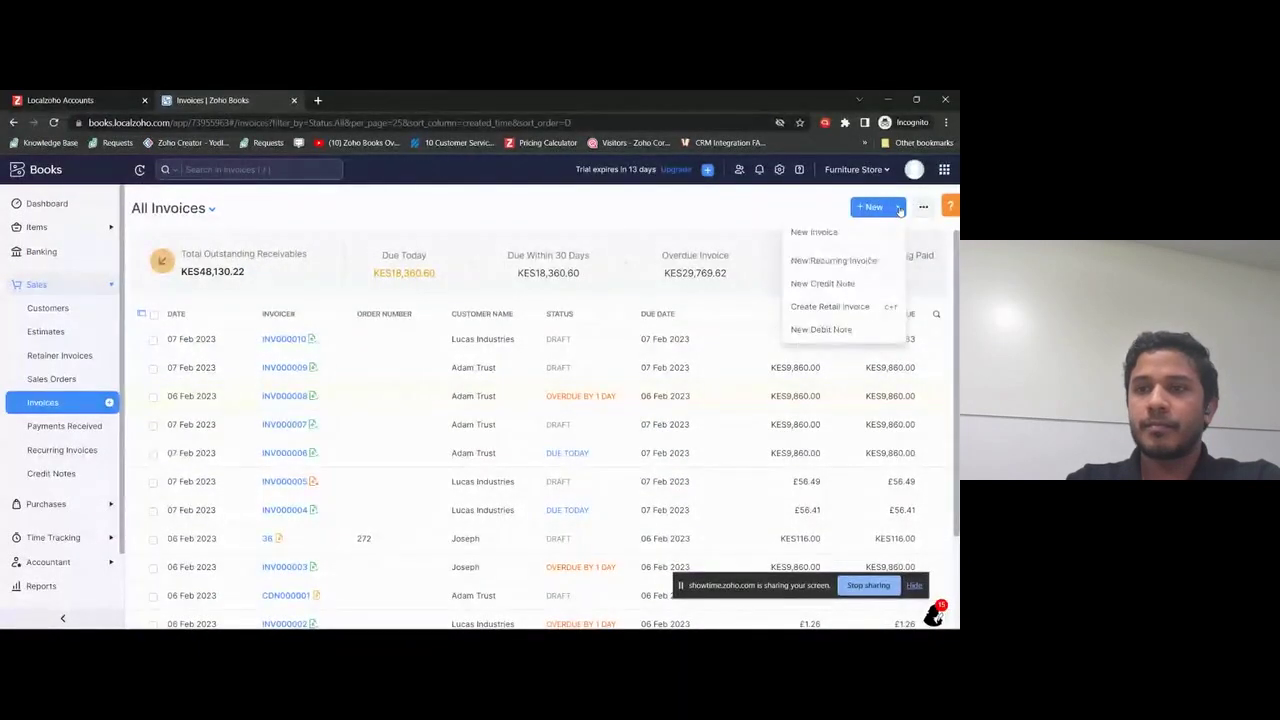
{"action": "left_click", "coordinate": [860, 330]}
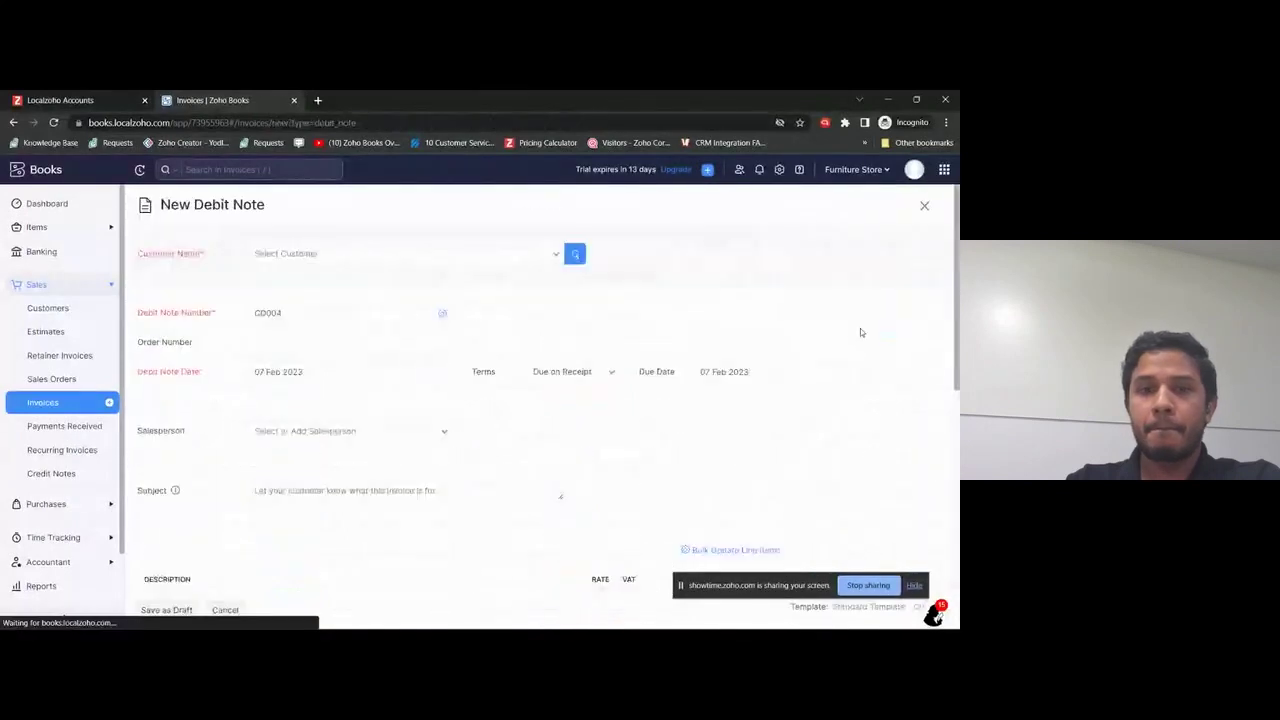
{"action": "left_click", "coordinate": [350, 258]}
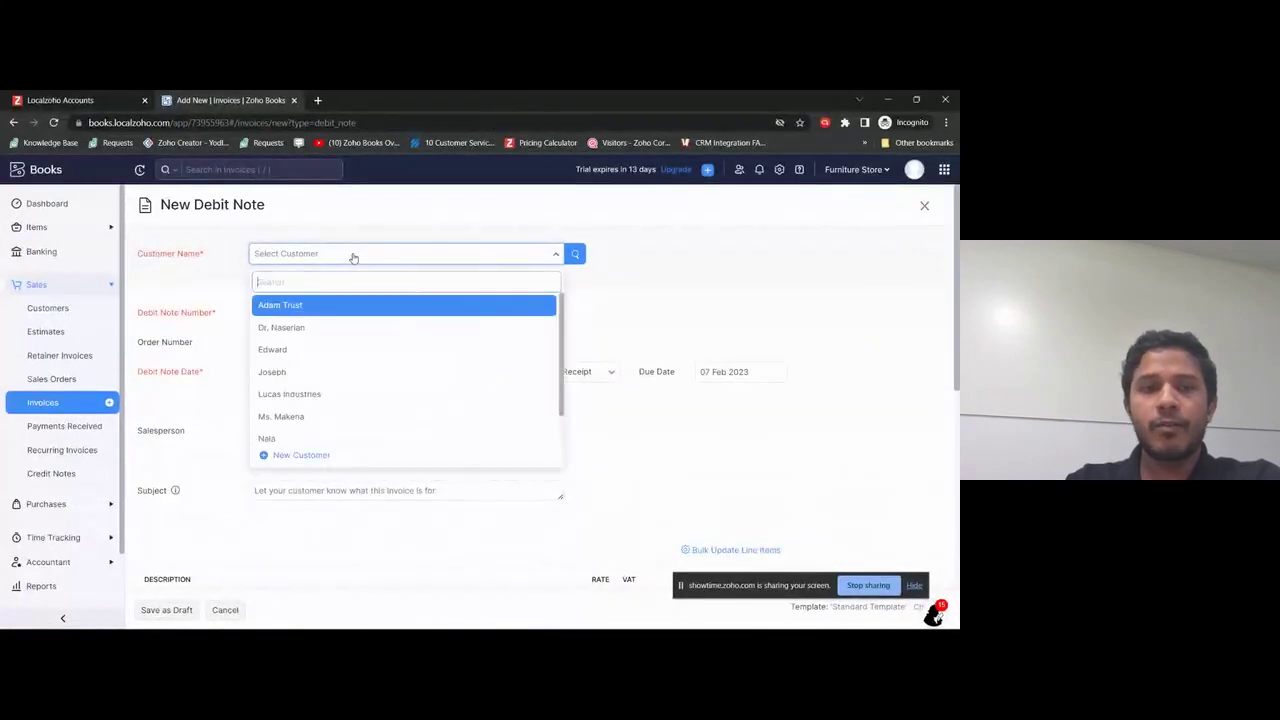
{"action": "left_click", "coordinate": [312, 306]}
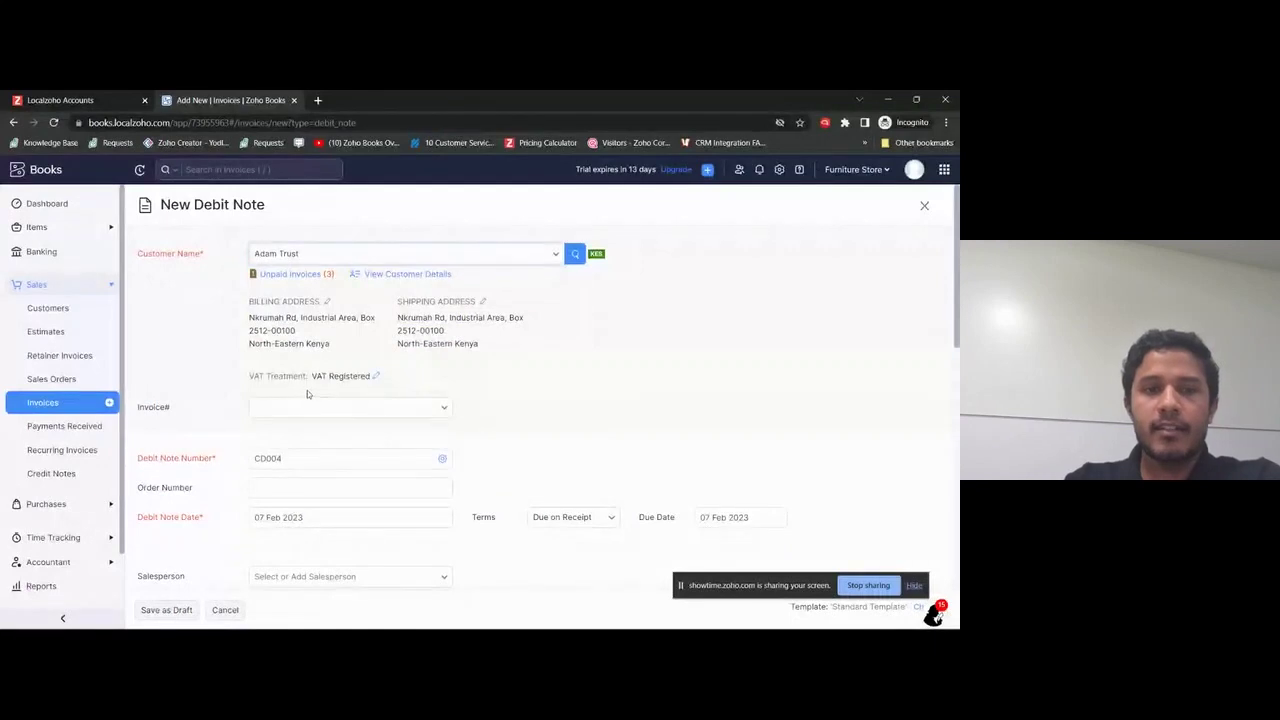
{"action": "left_click", "coordinate": [318, 405]}
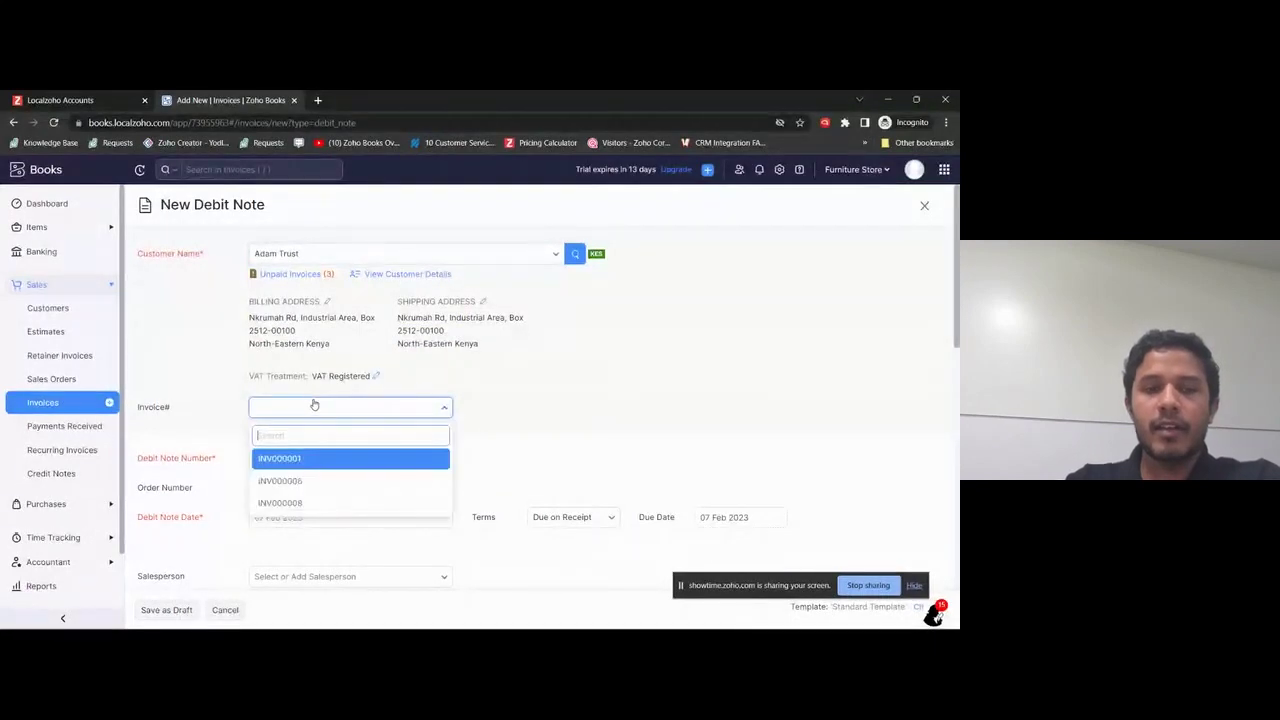
{"action": "left_click", "coordinate": [312, 506]}
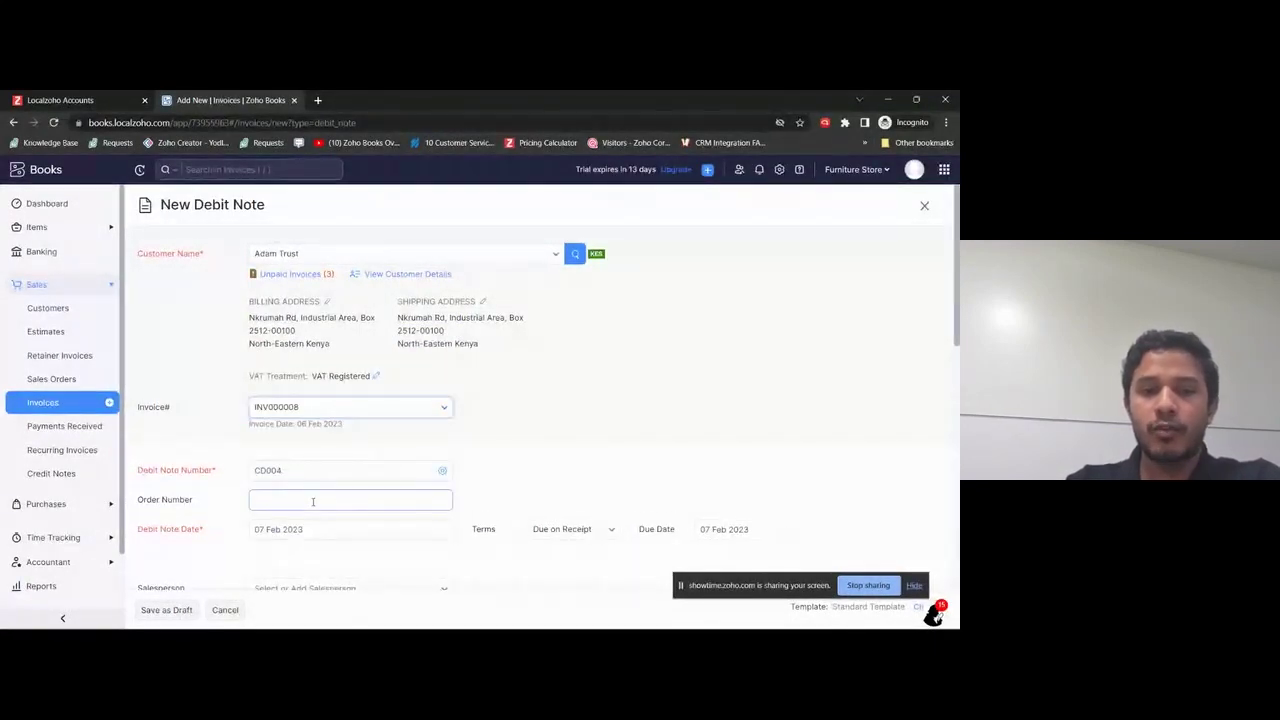
Describe the debit note's line as "Increase In Value" with a rate of 100 and save the note as a draft.
{"action": "scroll", "coordinate": [346, 437], "scroll_direction": "down", "scroll_amount": 2}
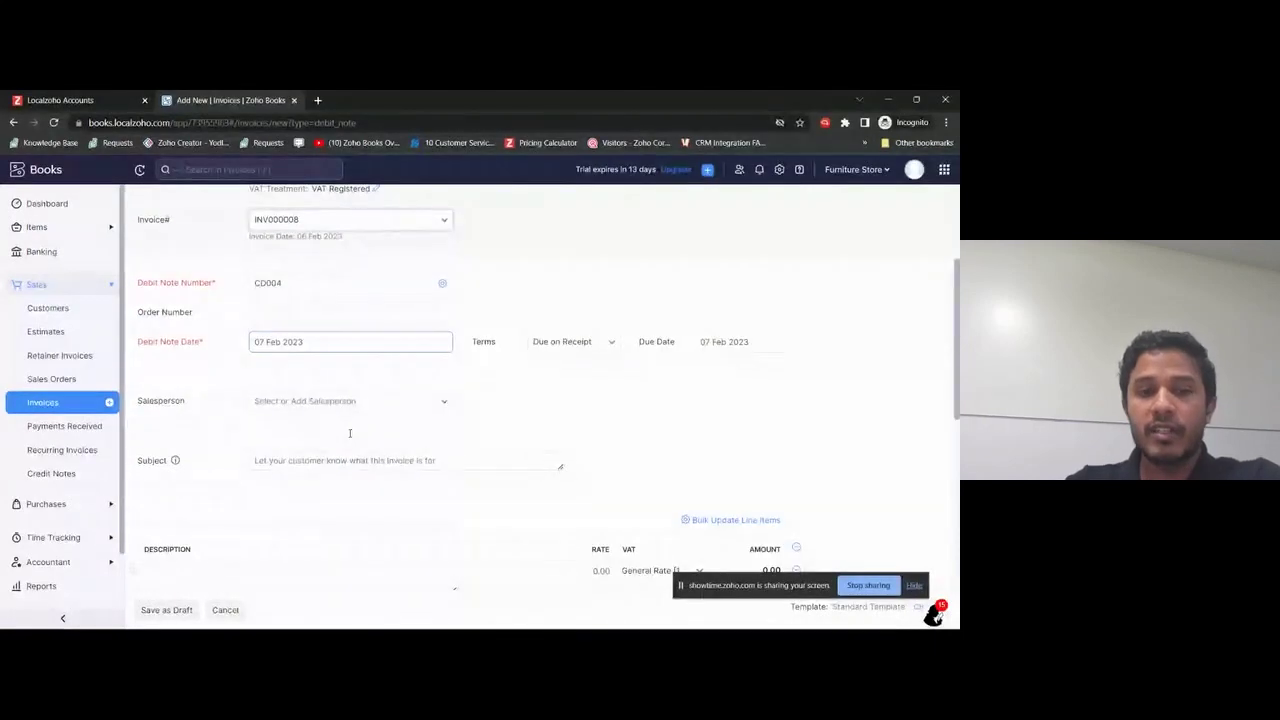
{"action": "scroll", "coordinate": [320, 460], "scroll_direction": "down", "scroll_amount": 2}
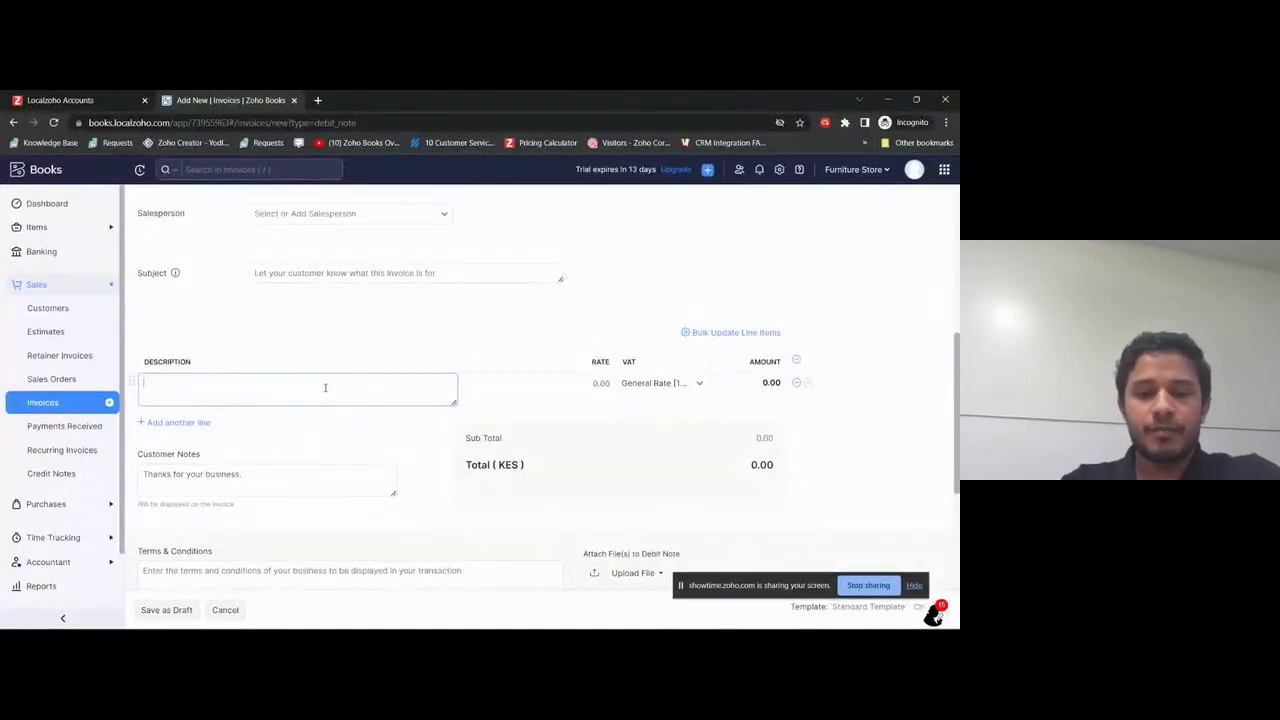
{"action": "type", "text": "Inc"}
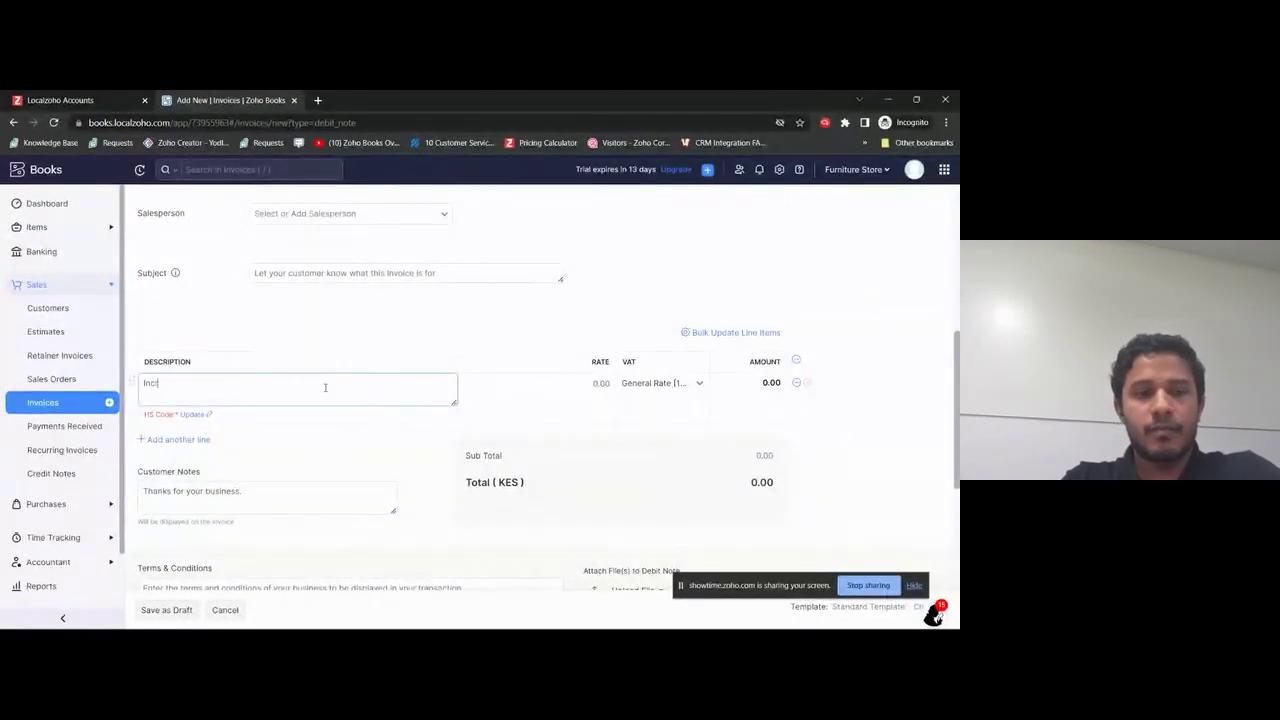
{"action": "type", "text": "rease In V"}
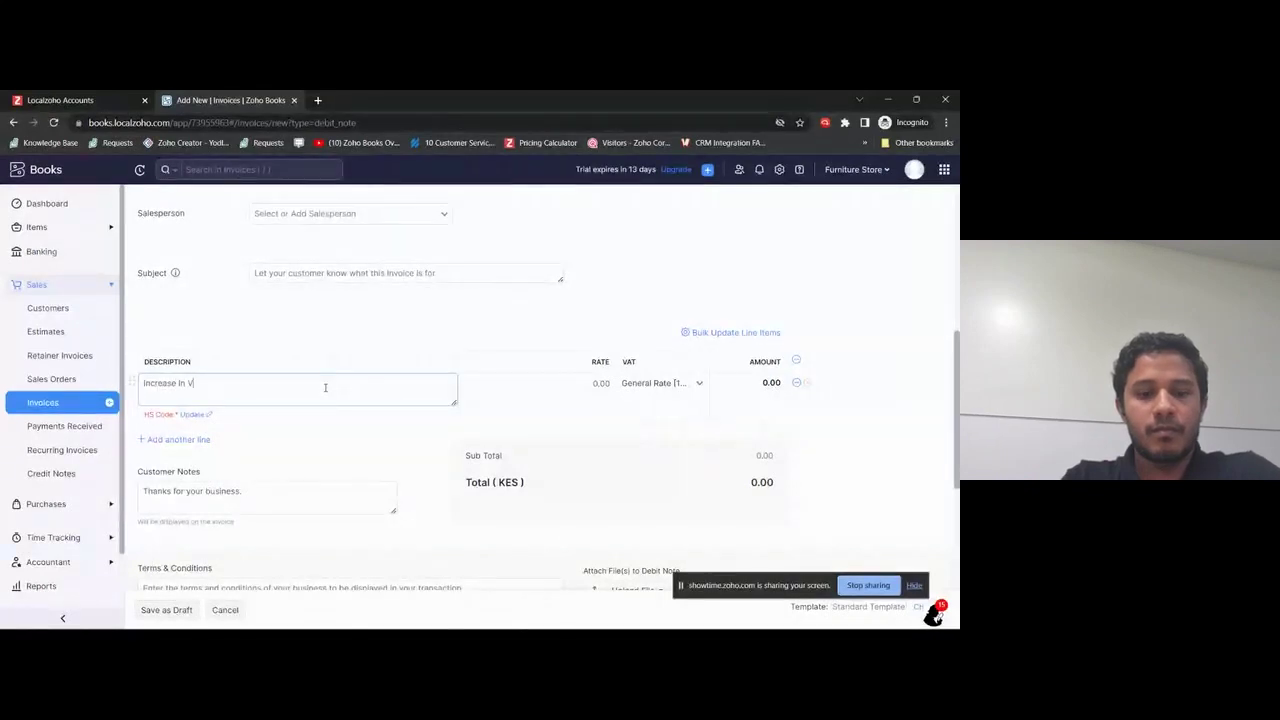
{"action": "type", "text": "alue"}
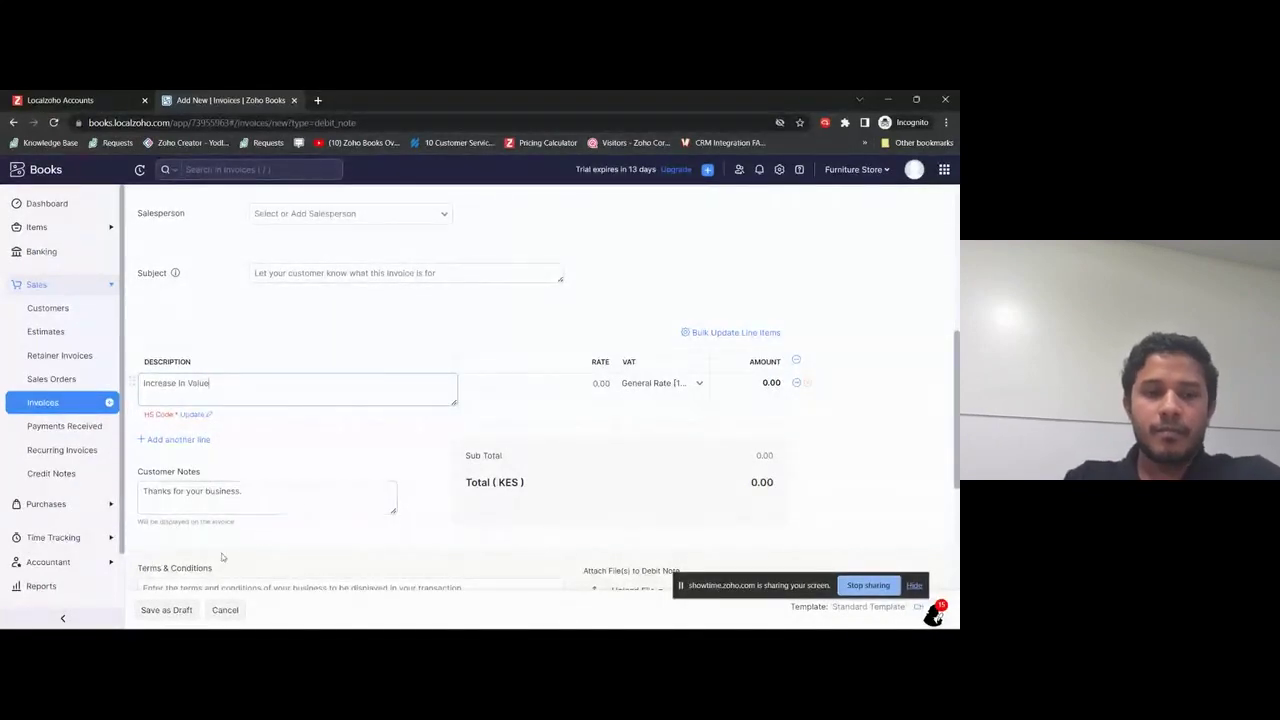
{"action": "left_click", "coordinate": [550, 390]}
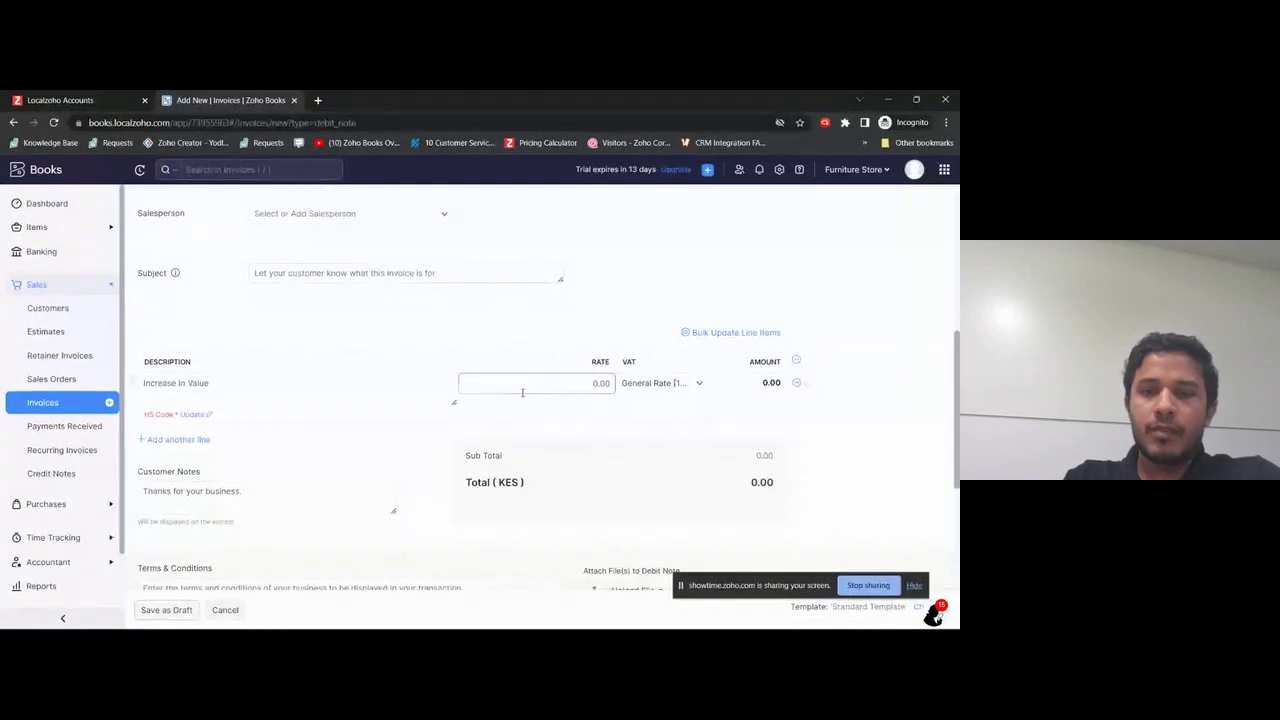
{"action": "type", "text": "10"}
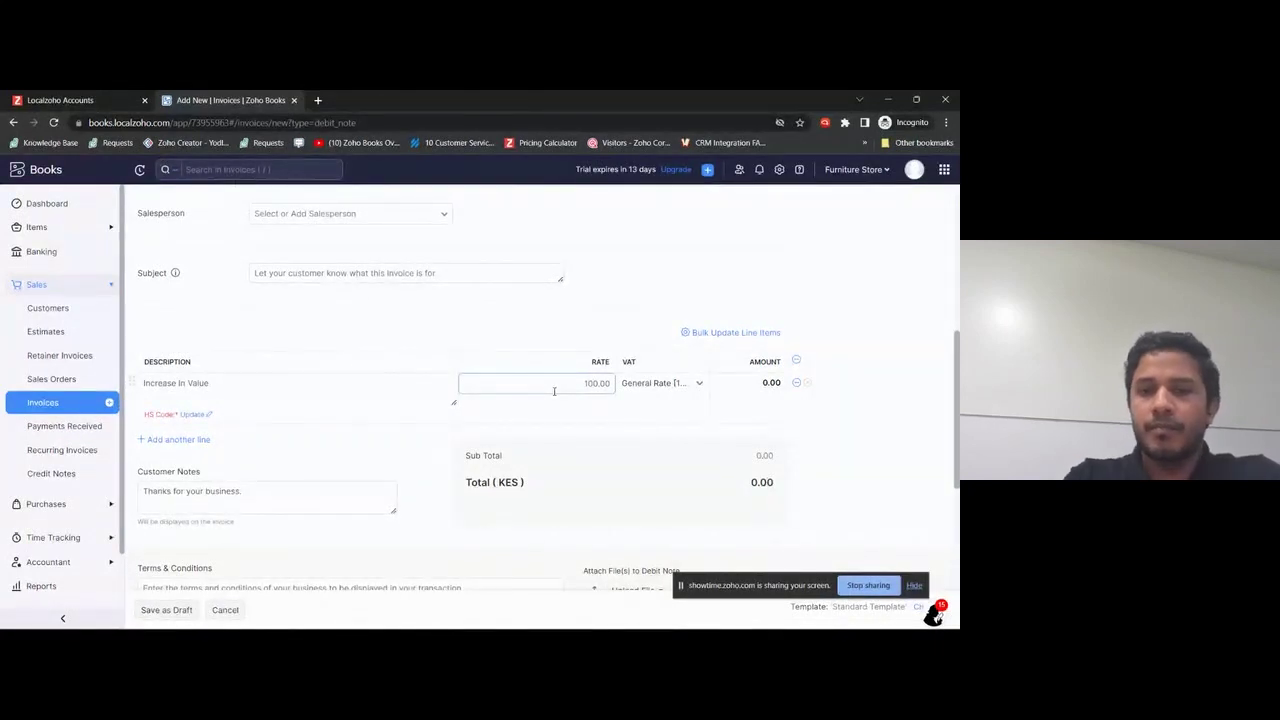
{"action": "left_click", "coordinate": [168, 612]}
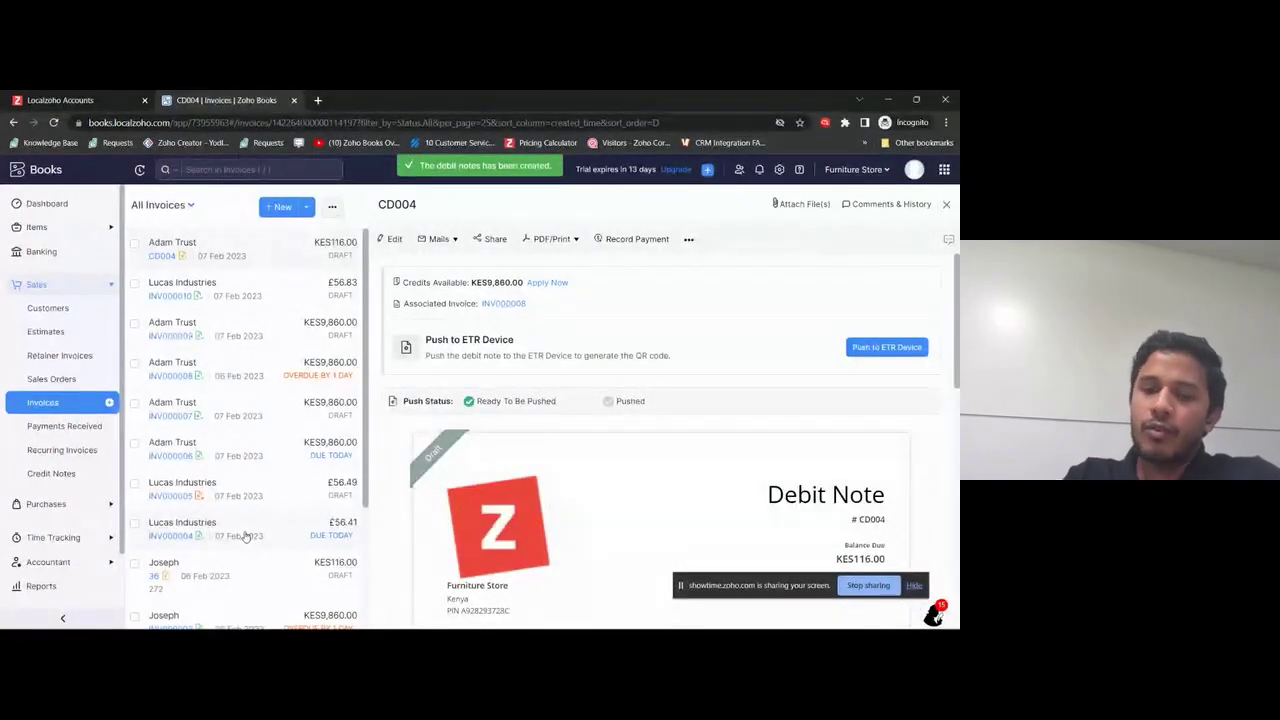
{"action": "left_click_drag", "start_coordinate": [750, 586], "coordinate": [588, 594]}
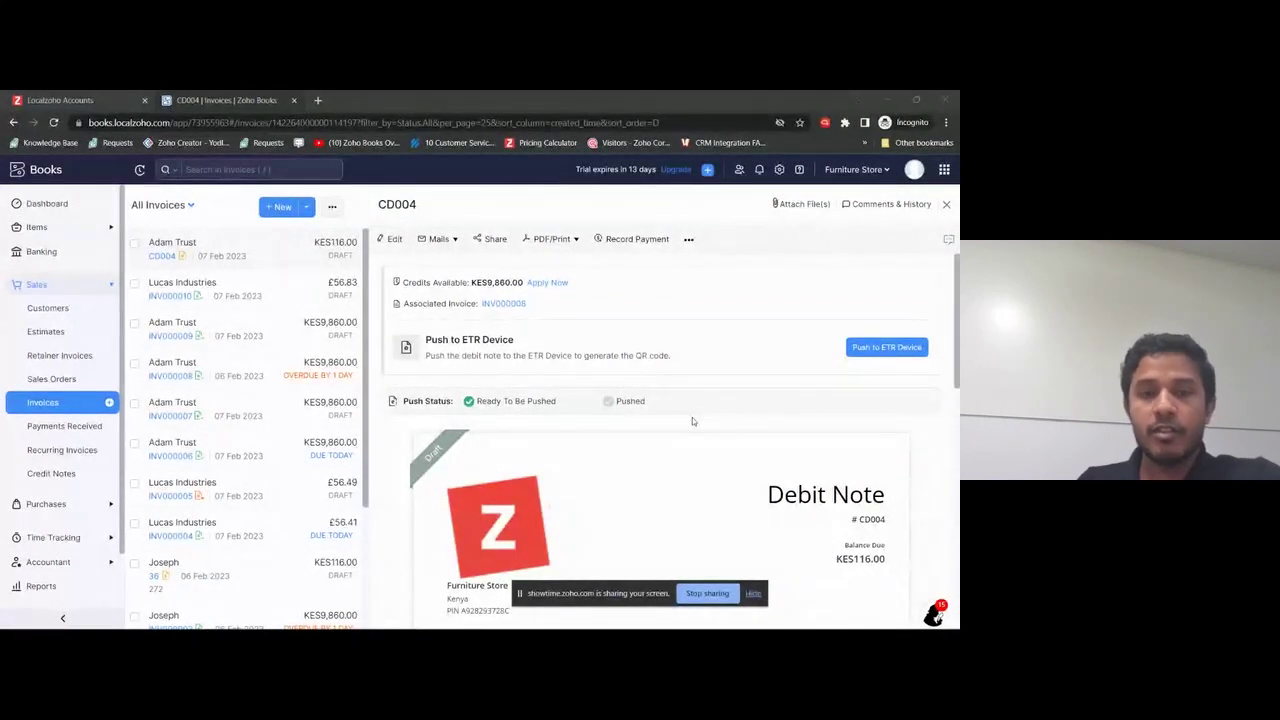
{"action": "key", "text": "alt+Tab"}
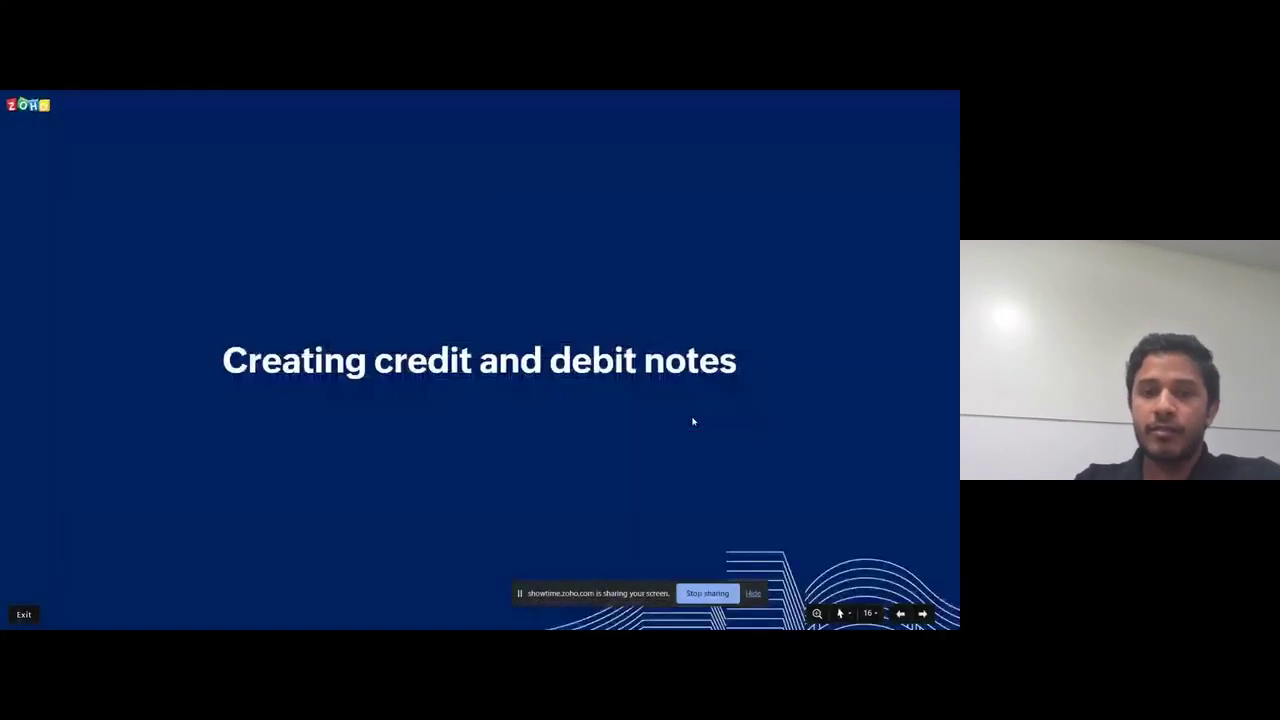
{"action": "key", "text": "Right"}
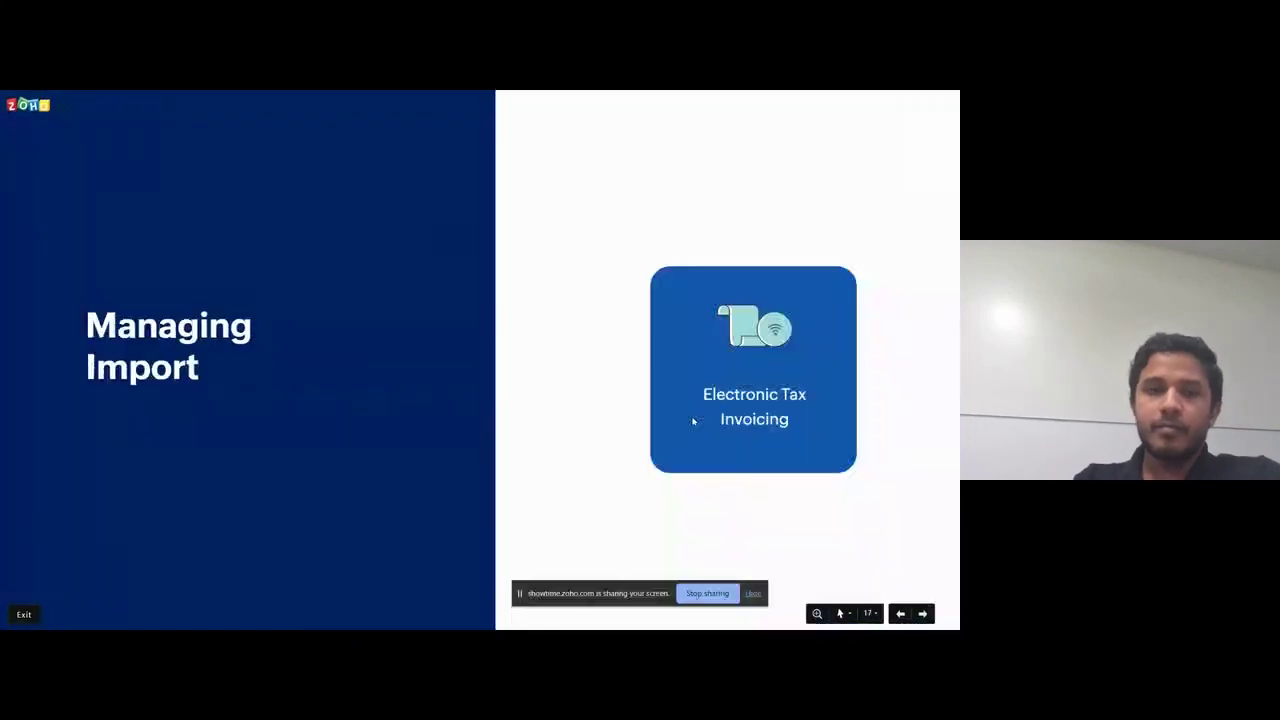
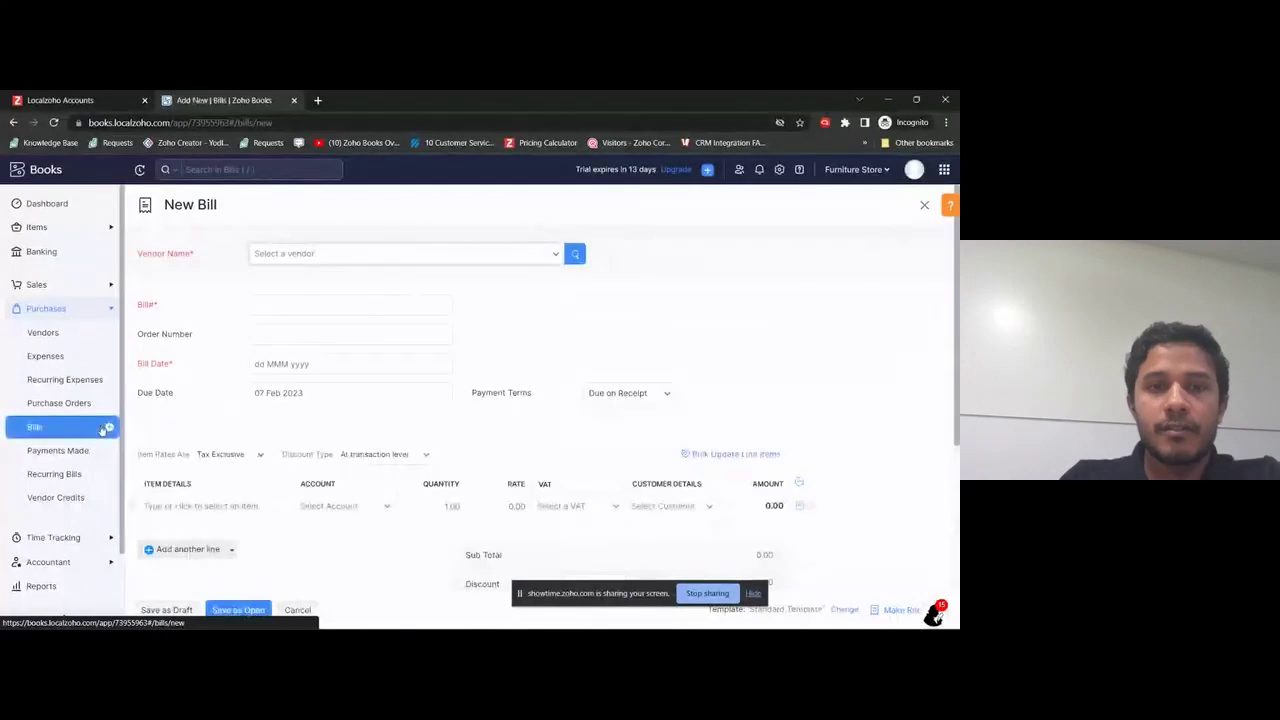
Set the new bill's vendor to Furniture Consultation Company USA, with bill number 12 and bill date 06 Feb 2023.
{"action": "left_click", "coordinate": [316, 257]}
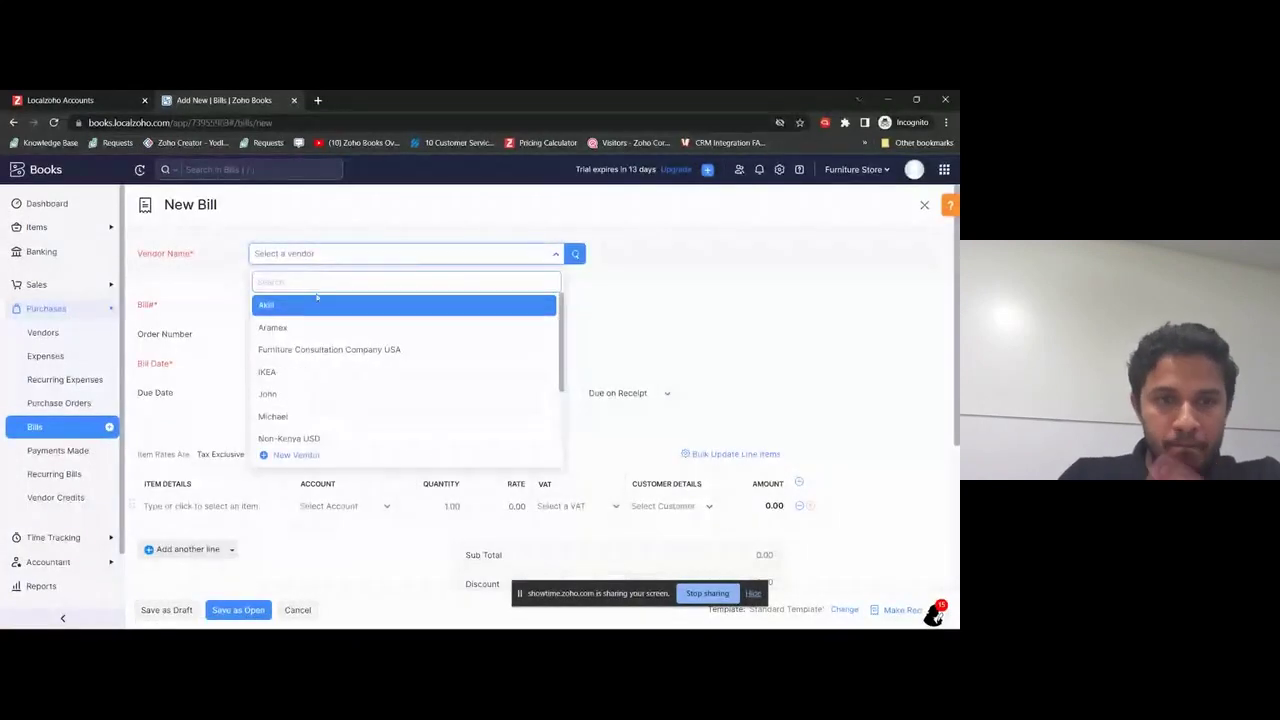
{"action": "left_click", "coordinate": [308, 348]}
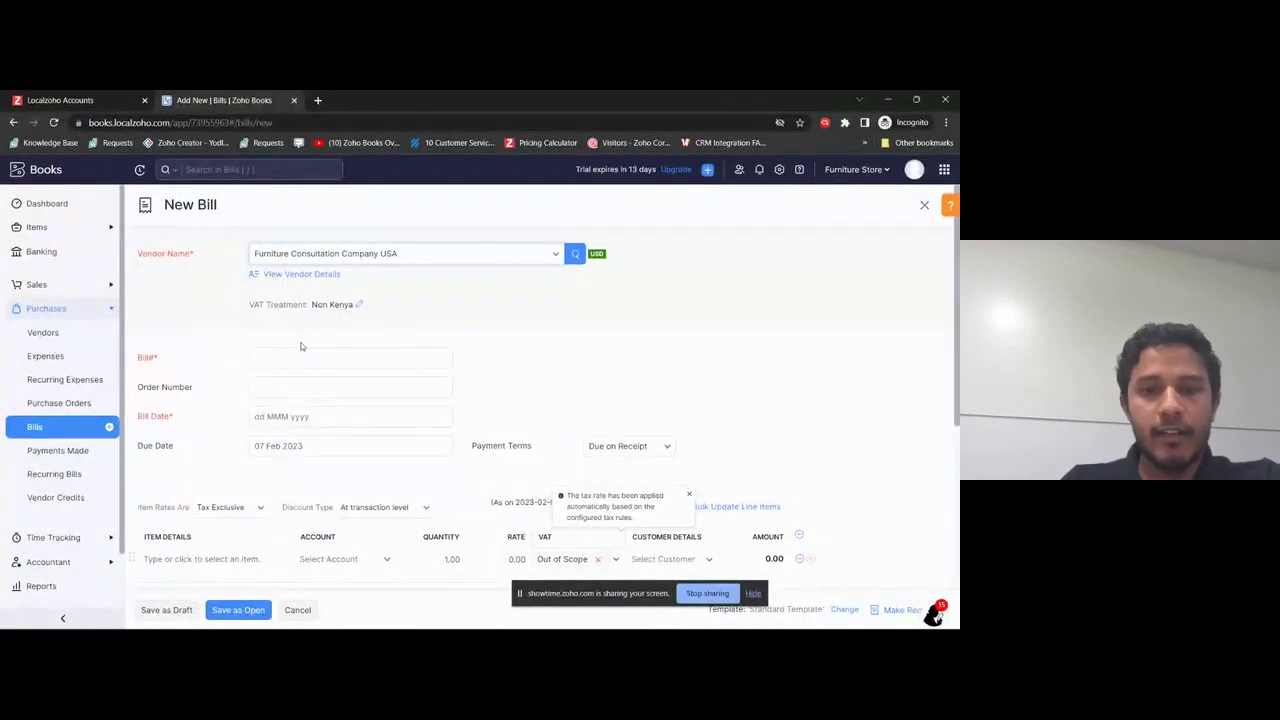
{"action": "left_click", "coordinate": [311, 362]}
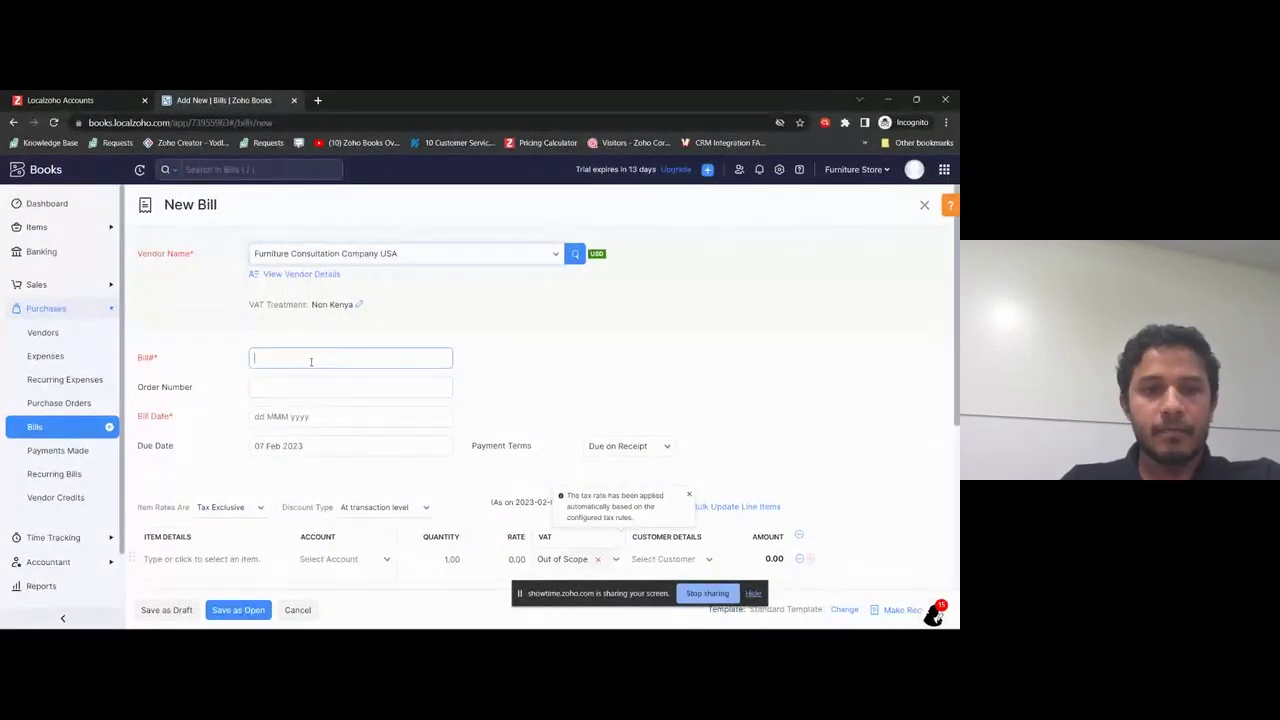
{"action": "type", "text": "12"}
{"action": "left_click", "coordinate": [275, 420]}
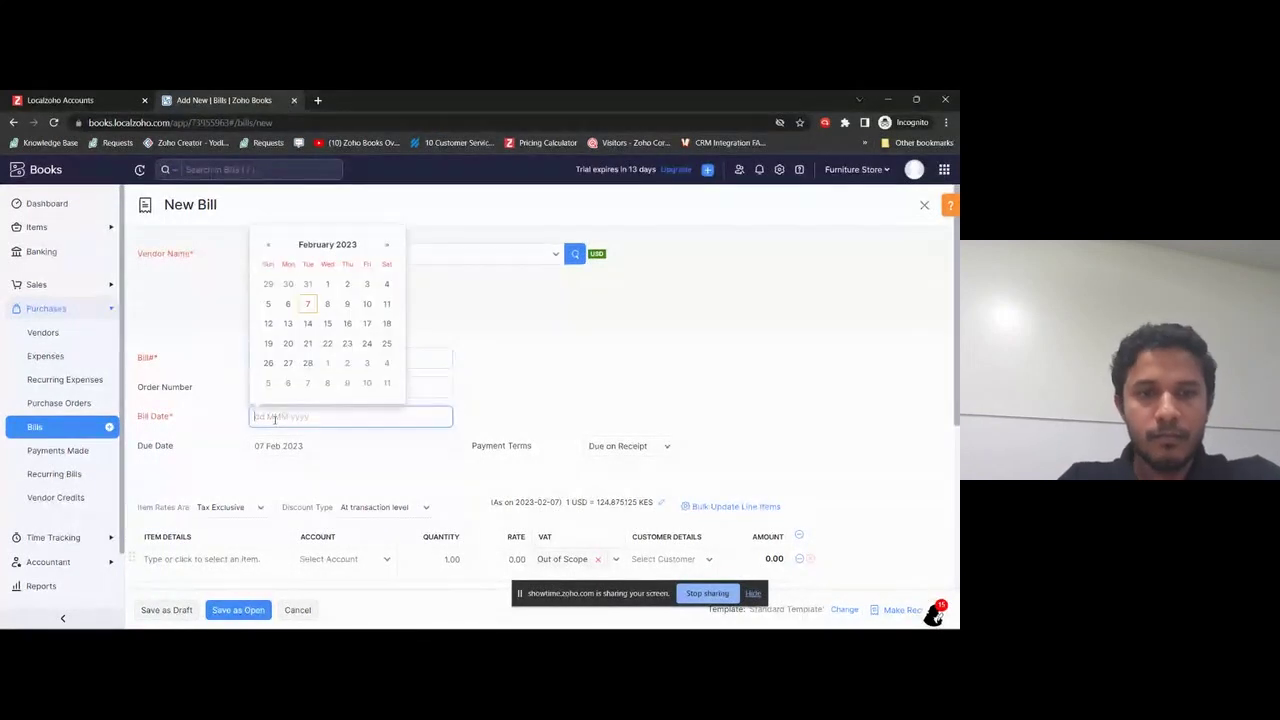
{"action": "left_click", "coordinate": [288, 304]}
Add the Chair item to the bill's line items and save the bill as open.
{"action": "scroll", "coordinate": [580, 390], "scroll_direction": "down", "scroll_amount": 2}
{"action": "left_click", "coordinate": [210, 372]}
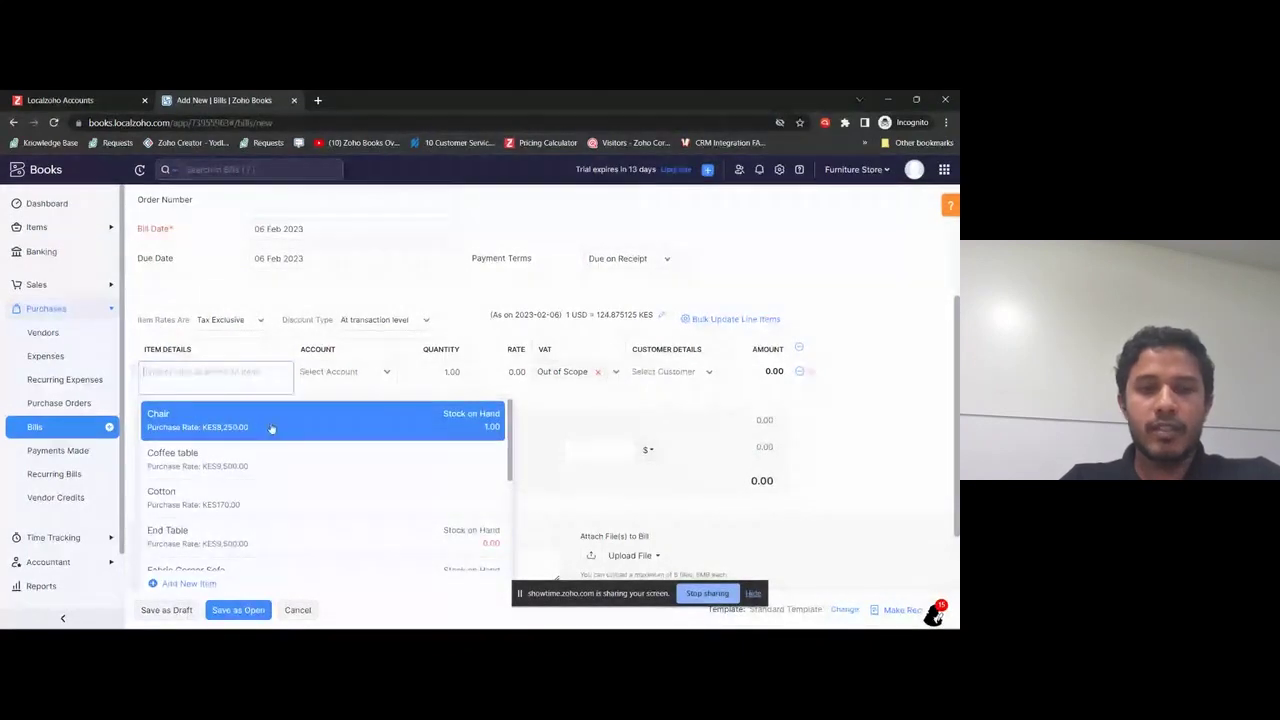
{"action": "left_click", "coordinate": [298, 424]}
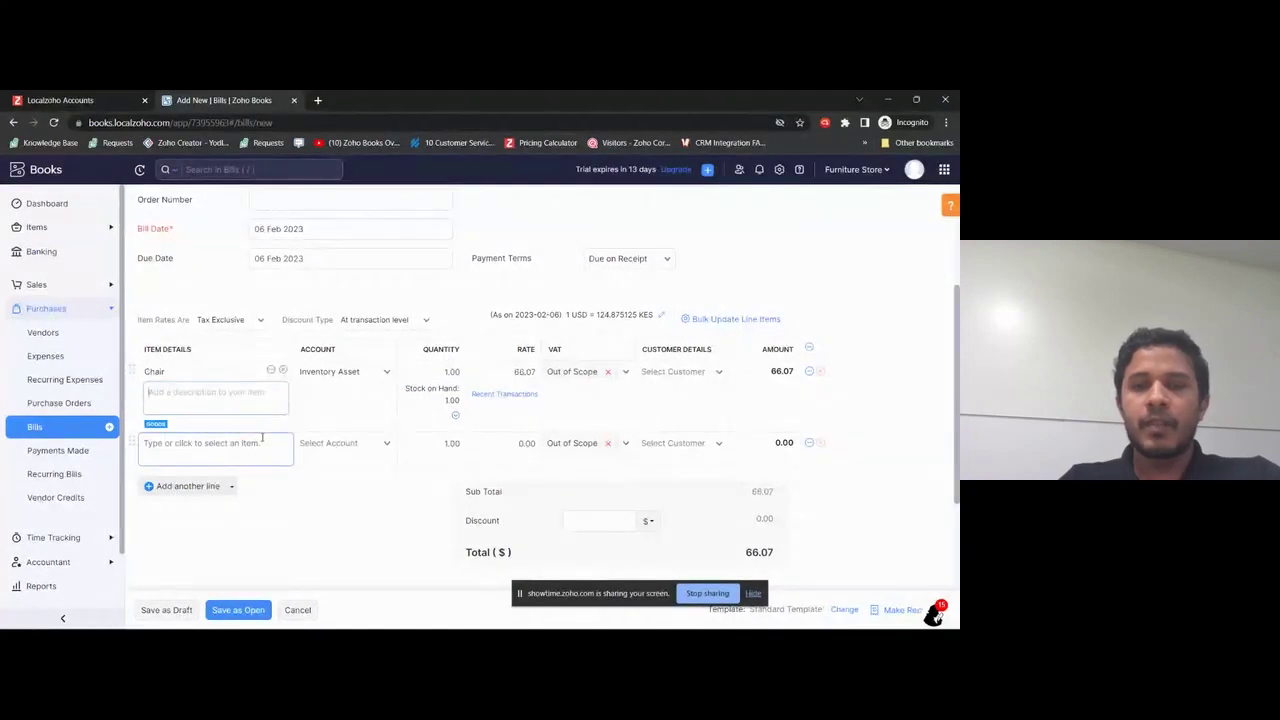
{"action": "scroll", "coordinate": [486, 512], "scroll_direction": "up", "scroll_amount": 3}
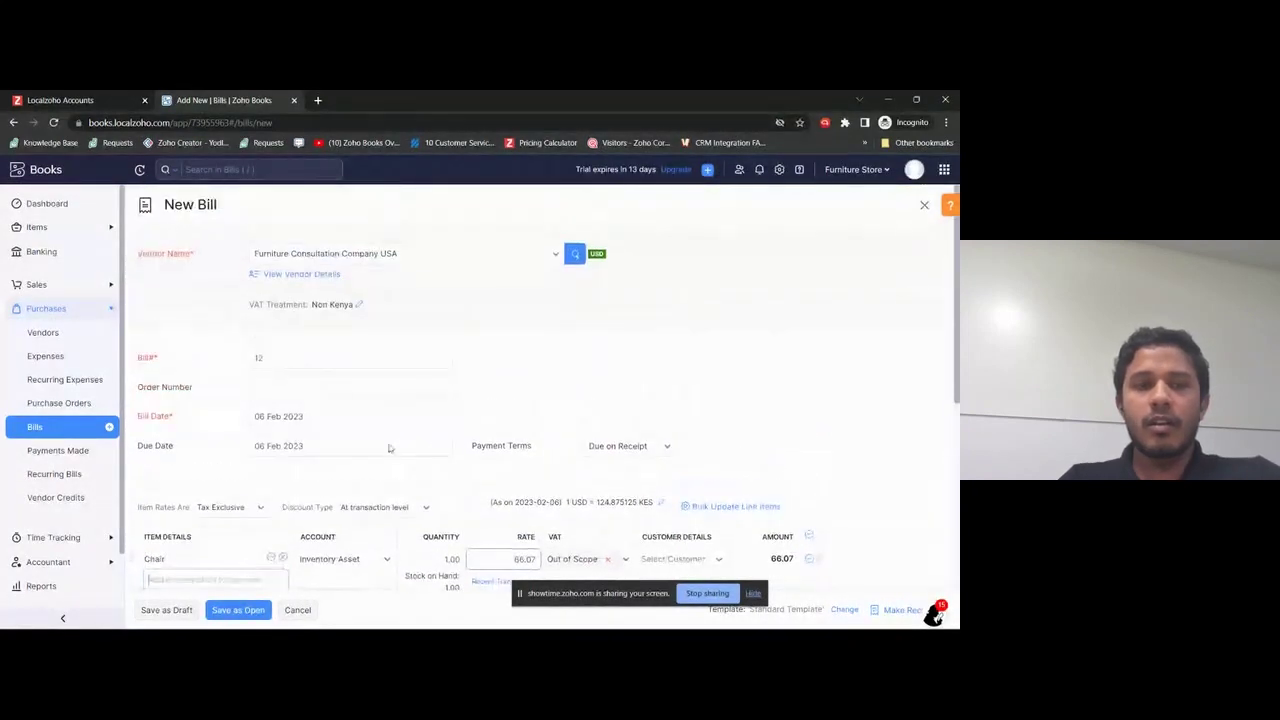
{"action": "left_click_drag", "start_coordinate": [245, 315], "coordinate": [358, 321]}
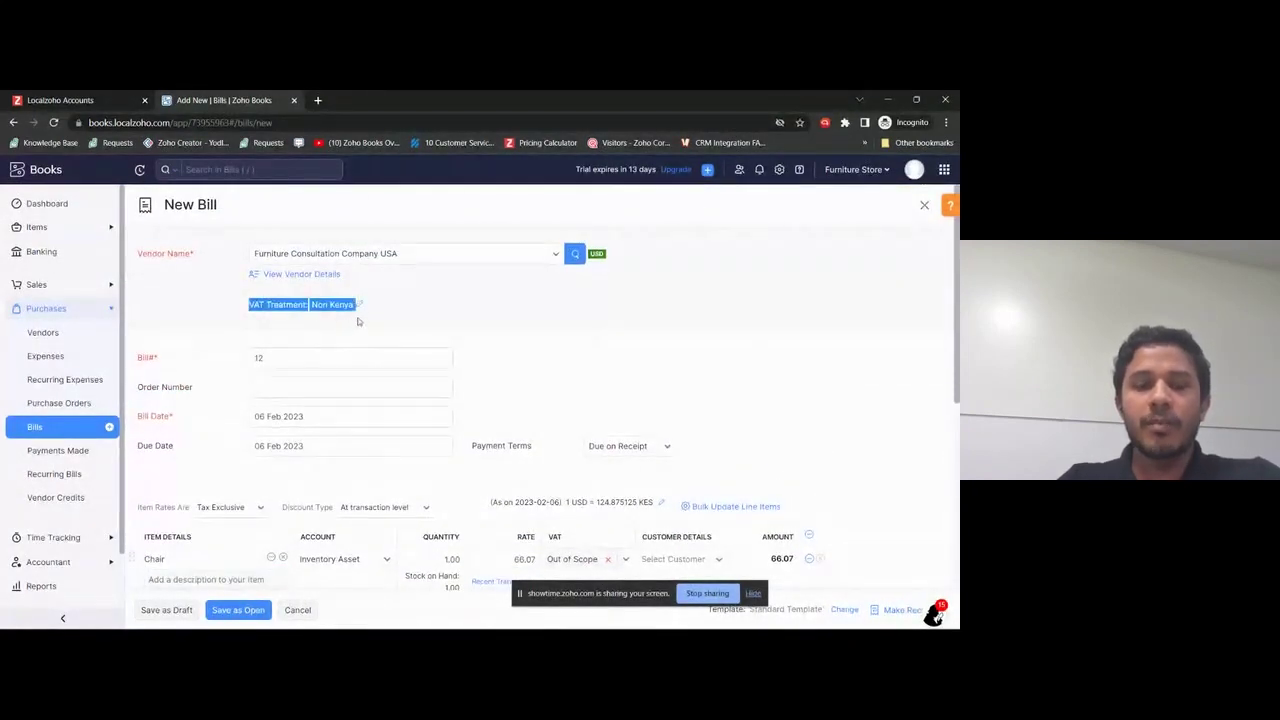
{"action": "scroll", "coordinate": [573, 375], "scroll_direction": "down", "scroll_amount": 4}
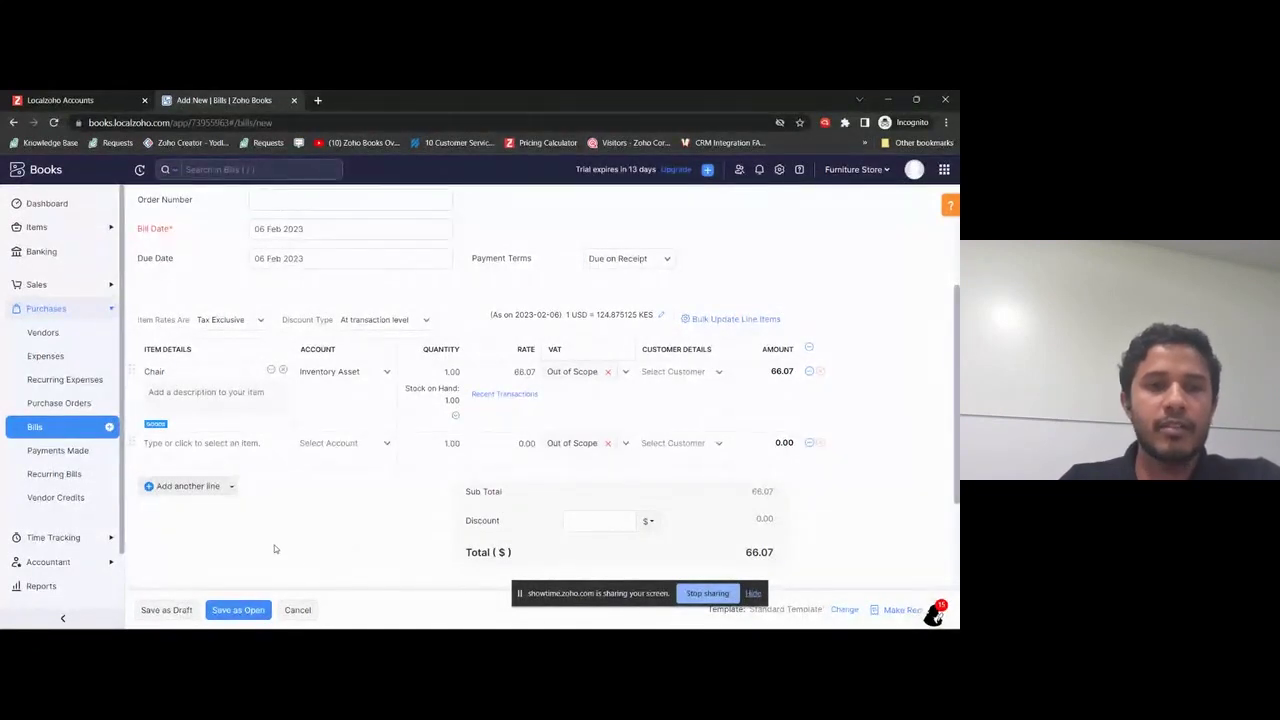
{"action": "left_click", "coordinate": [252, 607]}
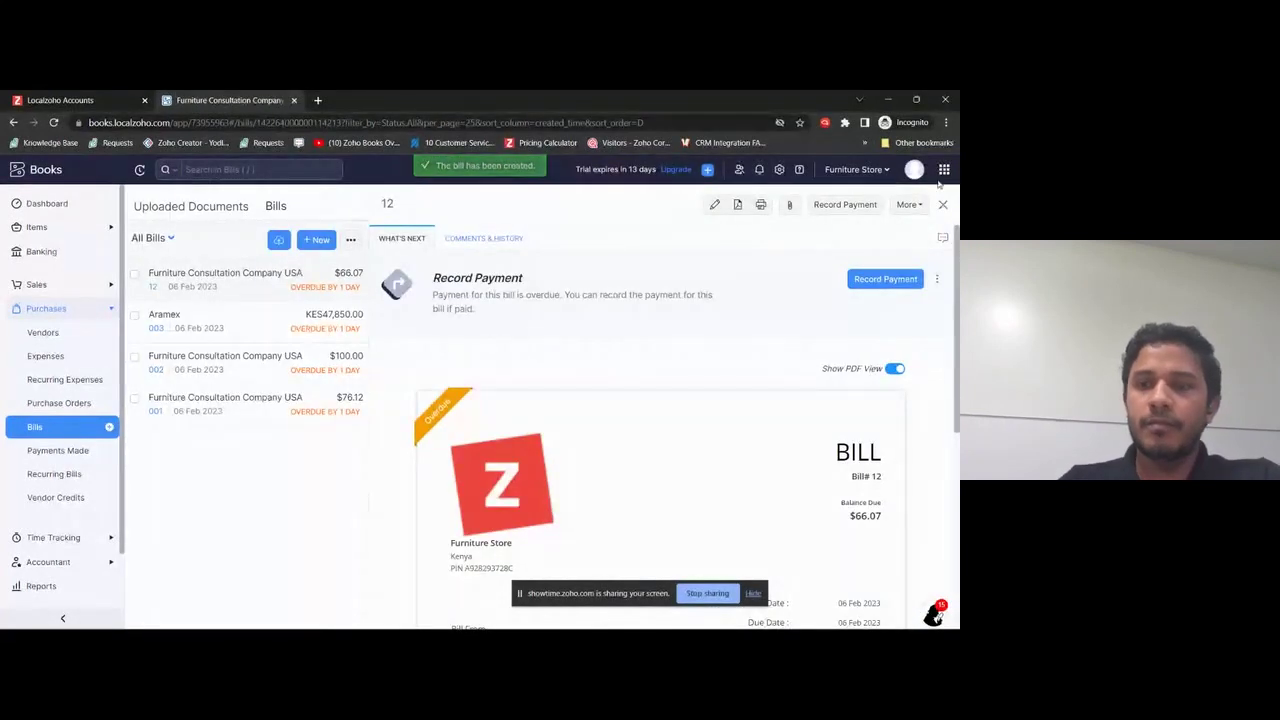
Create a bill of entry for bill 12, numbered 102, dated 07 Feb 2023 and paid through Petty Cash.
{"action": "left_click", "coordinate": [907, 205]}
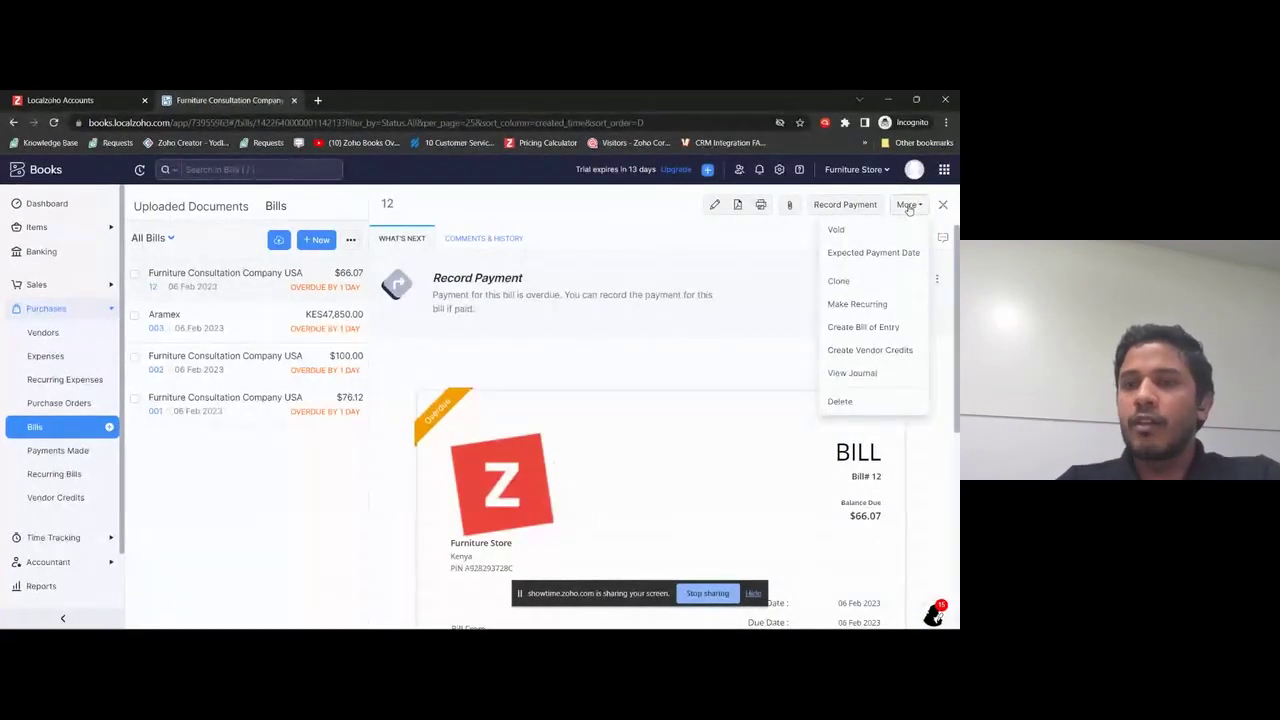
{"action": "left_click", "coordinate": [890, 331]}
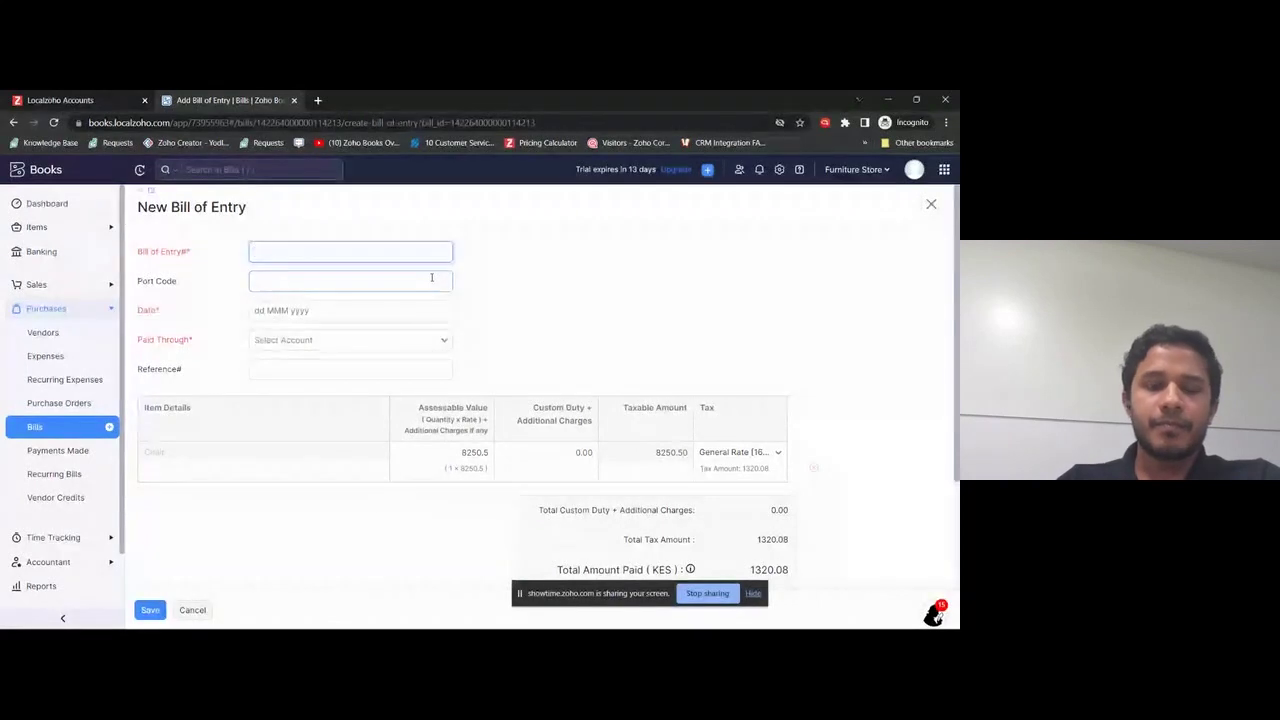
{"action": "type", "text": "102"}
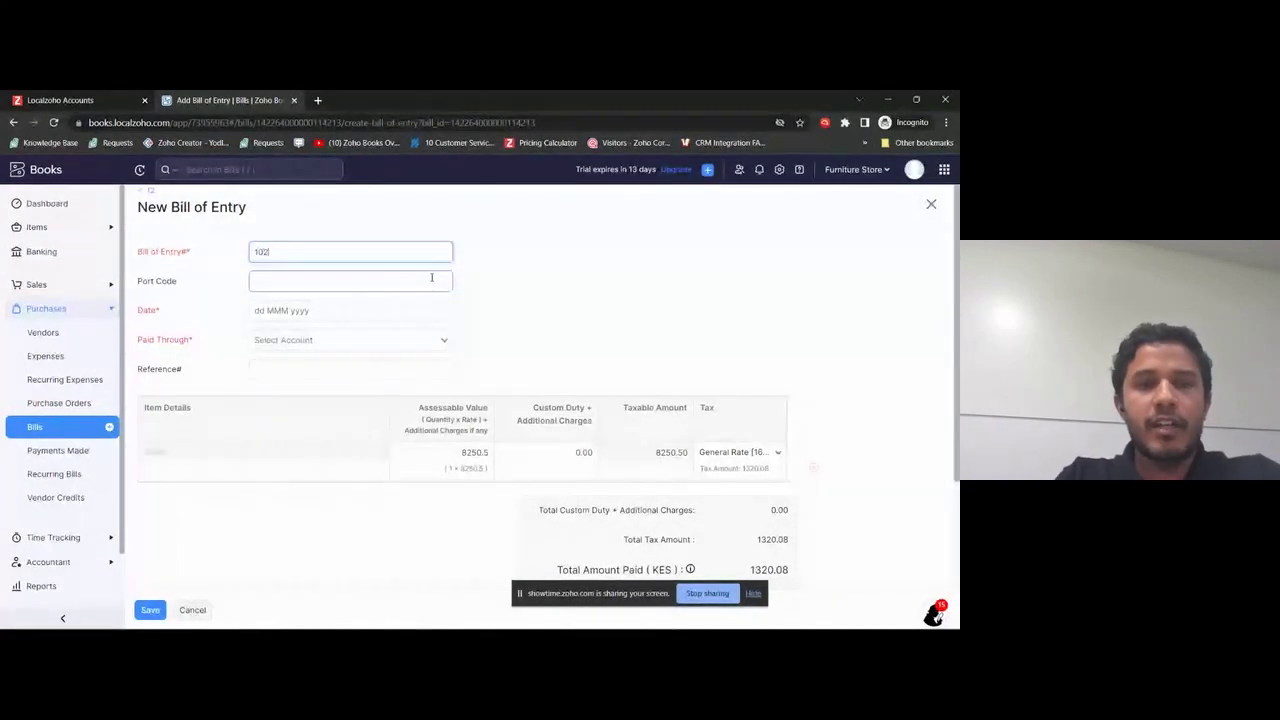
{"action": "left_click", "coordinate": [296, 311]}
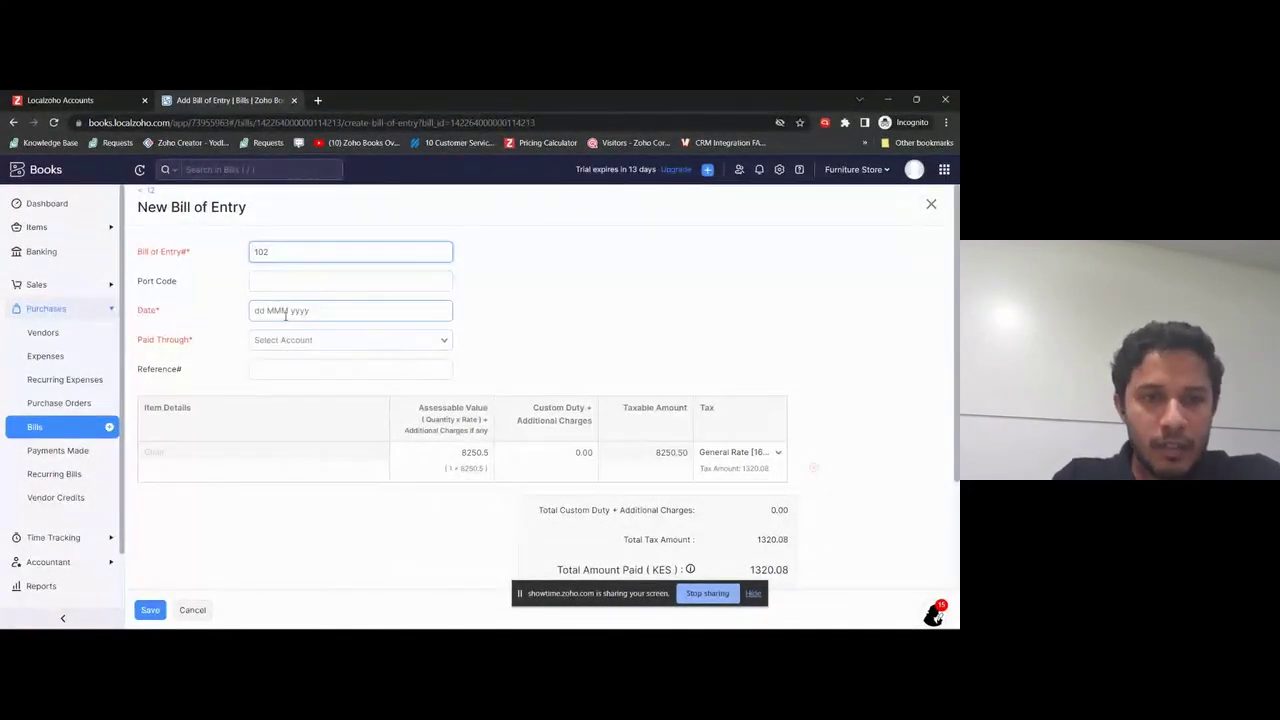
{"action": "left_click", "coordinate": [307, 401]}
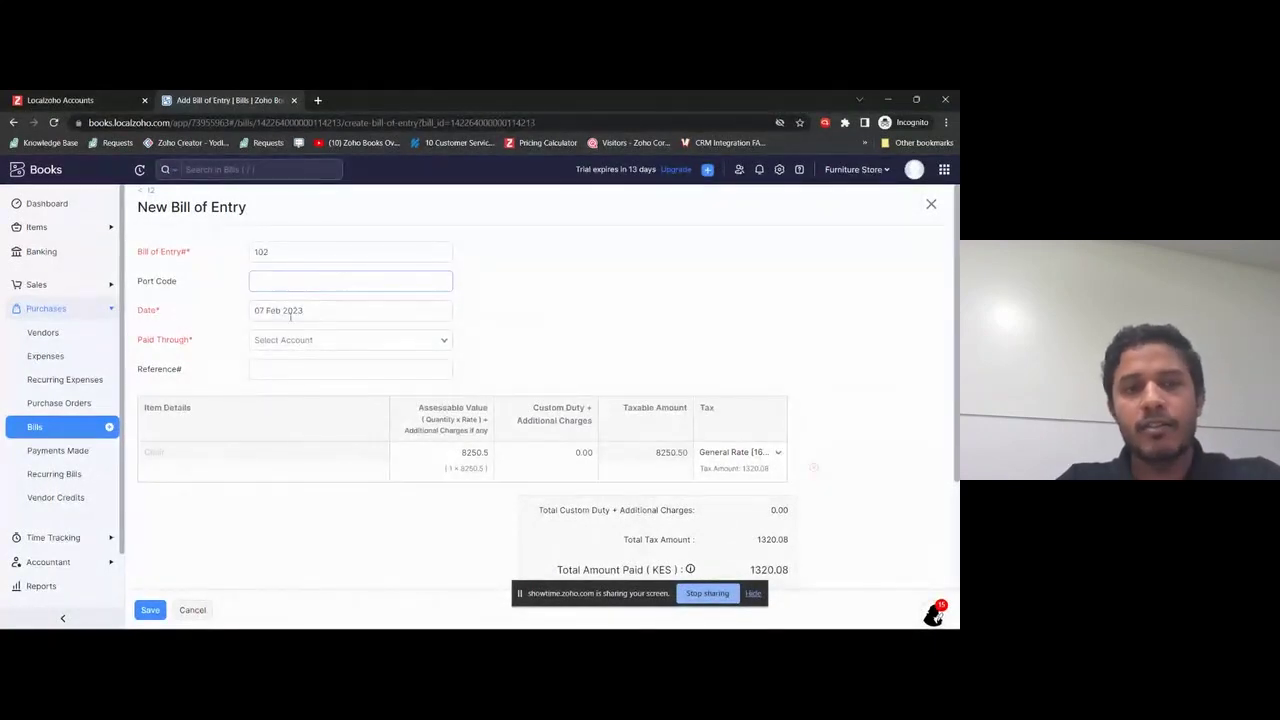
{"action": "left_click", "coordinate": [287, 345]}
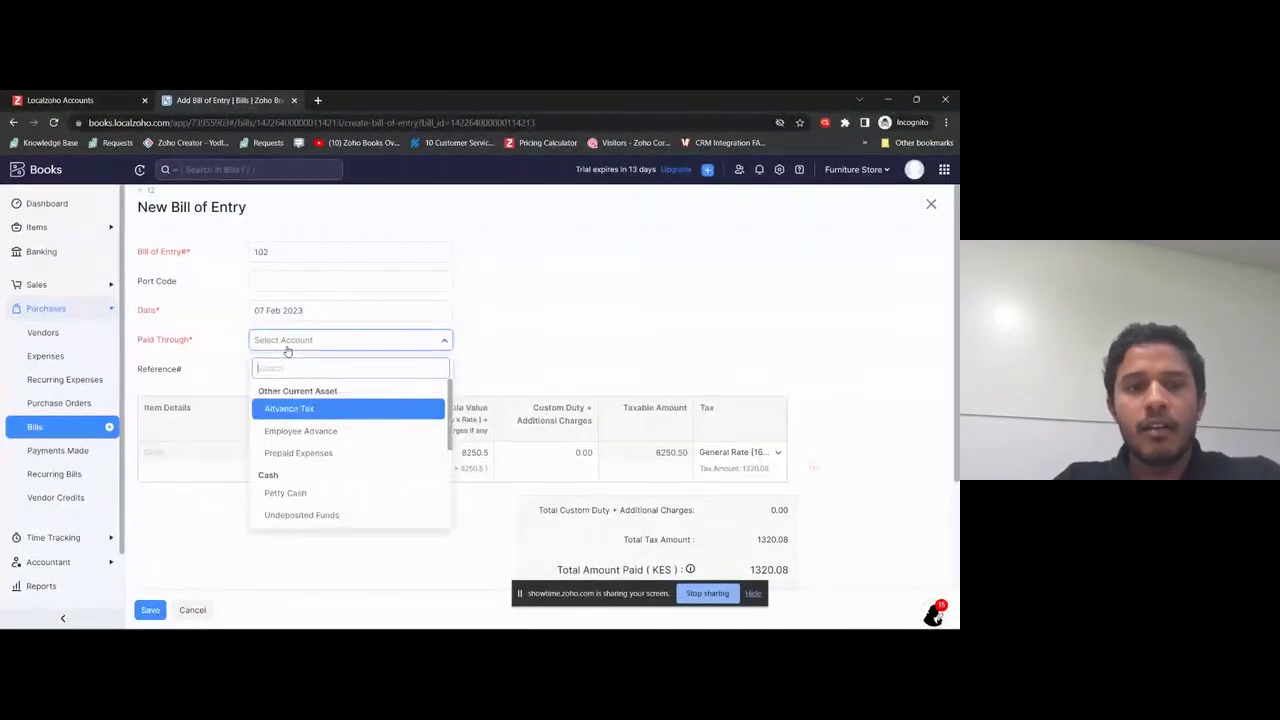
{"action": "scroll", "coordinate": [314, 449], "scroll_direction": "down", "scroll_amount": 1}
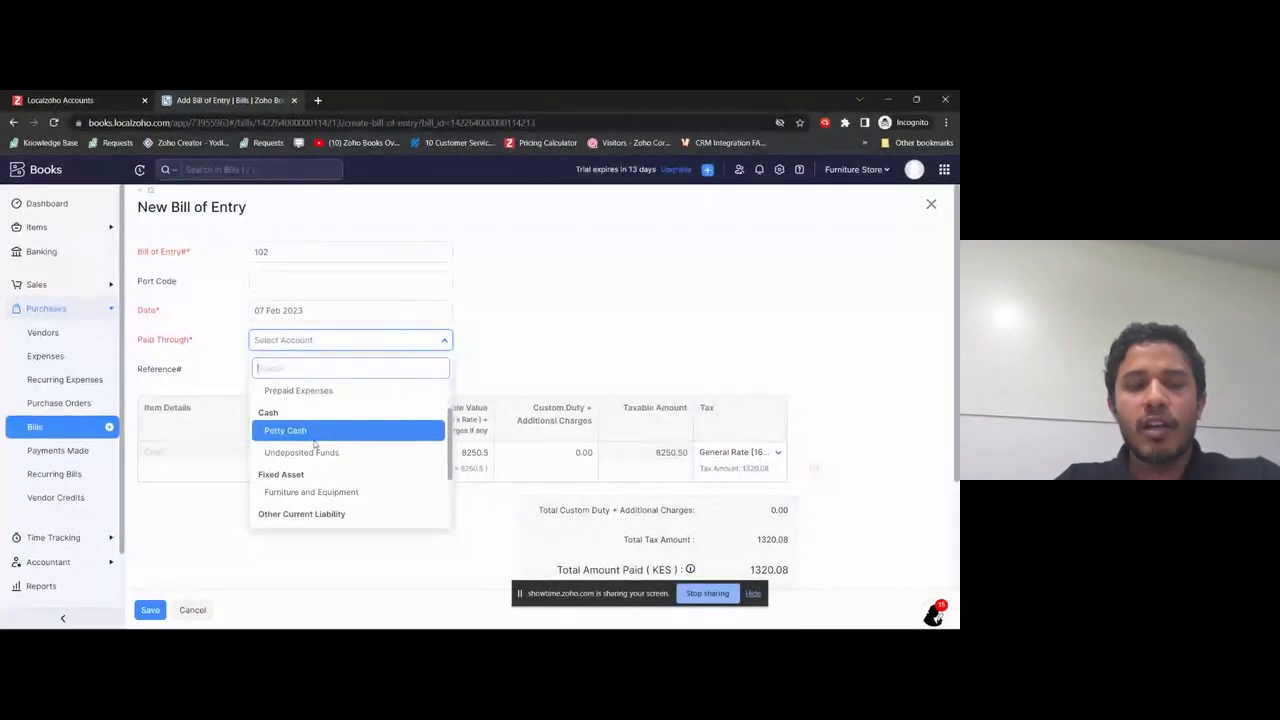
{"action": "left_click", "coordinate": [300, 430]}
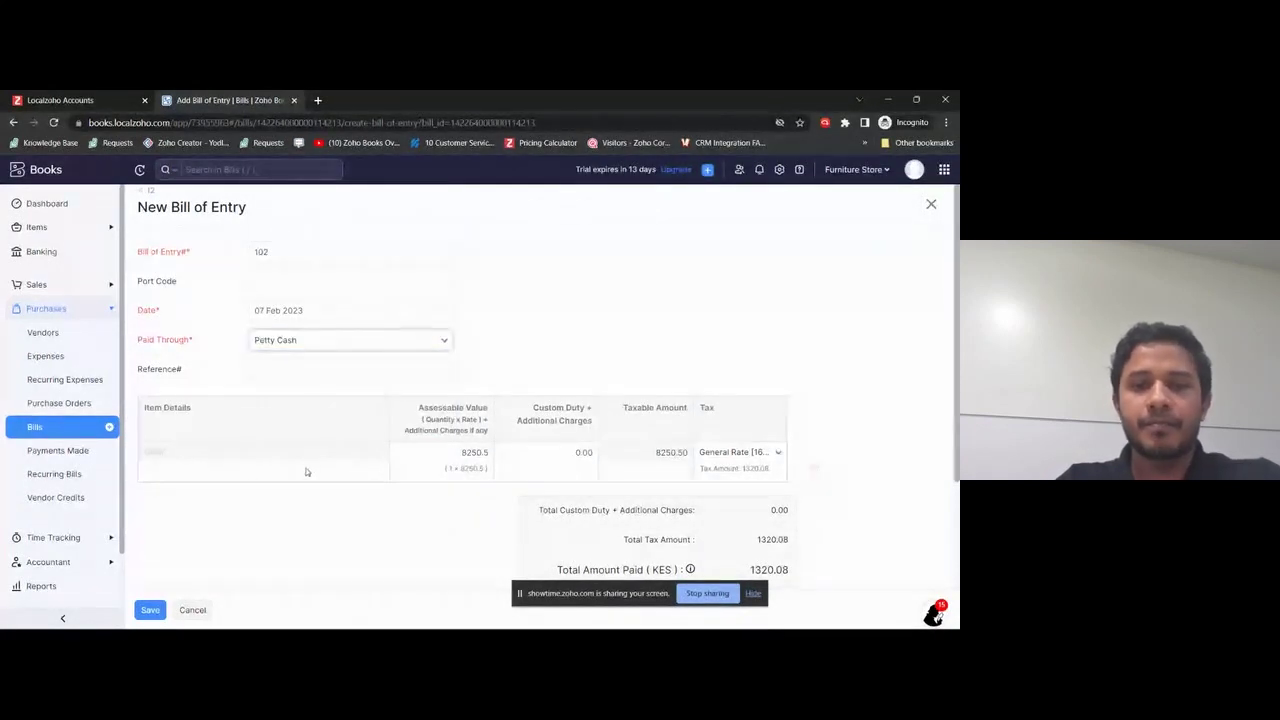
Set the chair's custom duty and additional charges to 250.00 and save the bill of entry.
{"action": "left_click", "coordinate": [563, 451]}
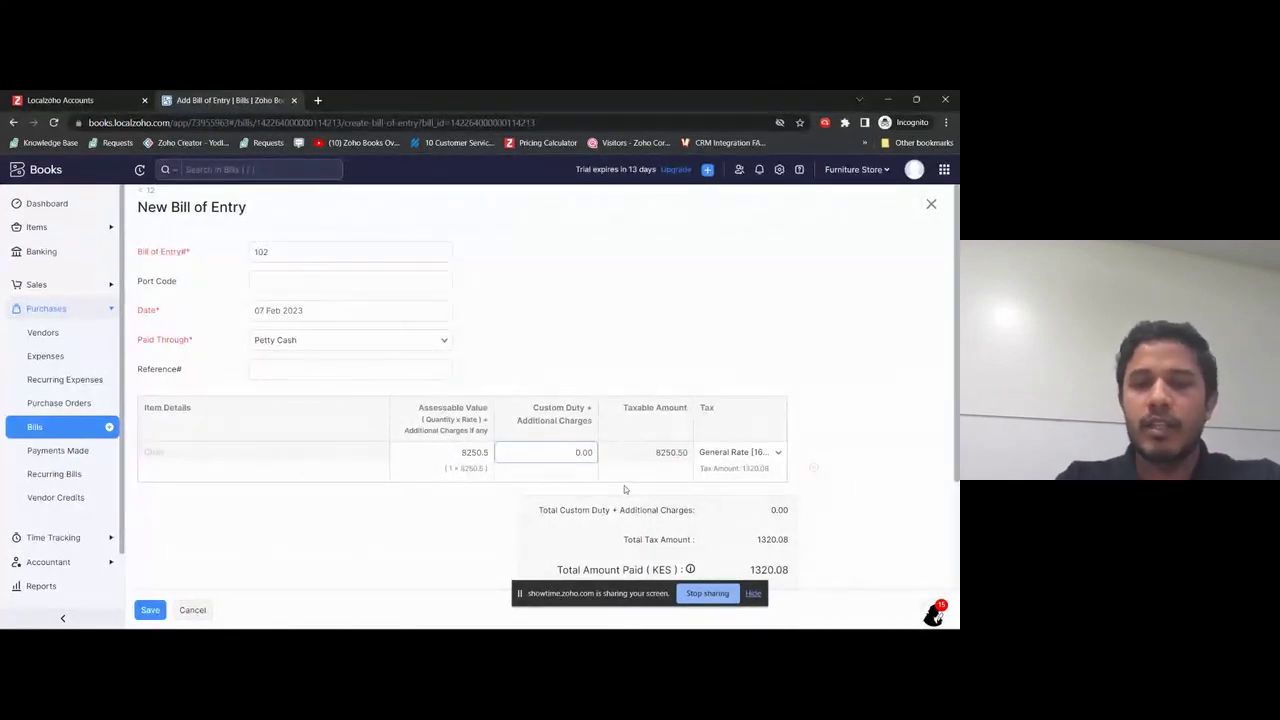
{"action": "type", "text": "25"}
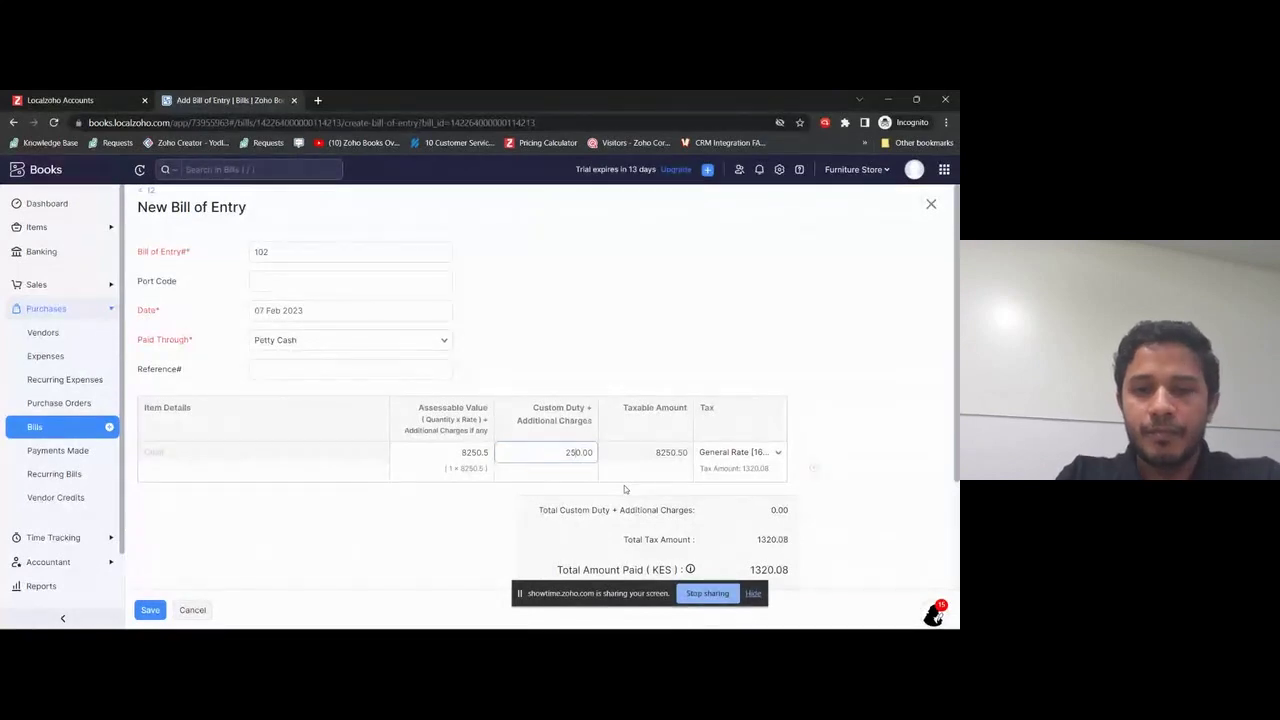
{"action": "left_click", "coordinate": [839, 435]}
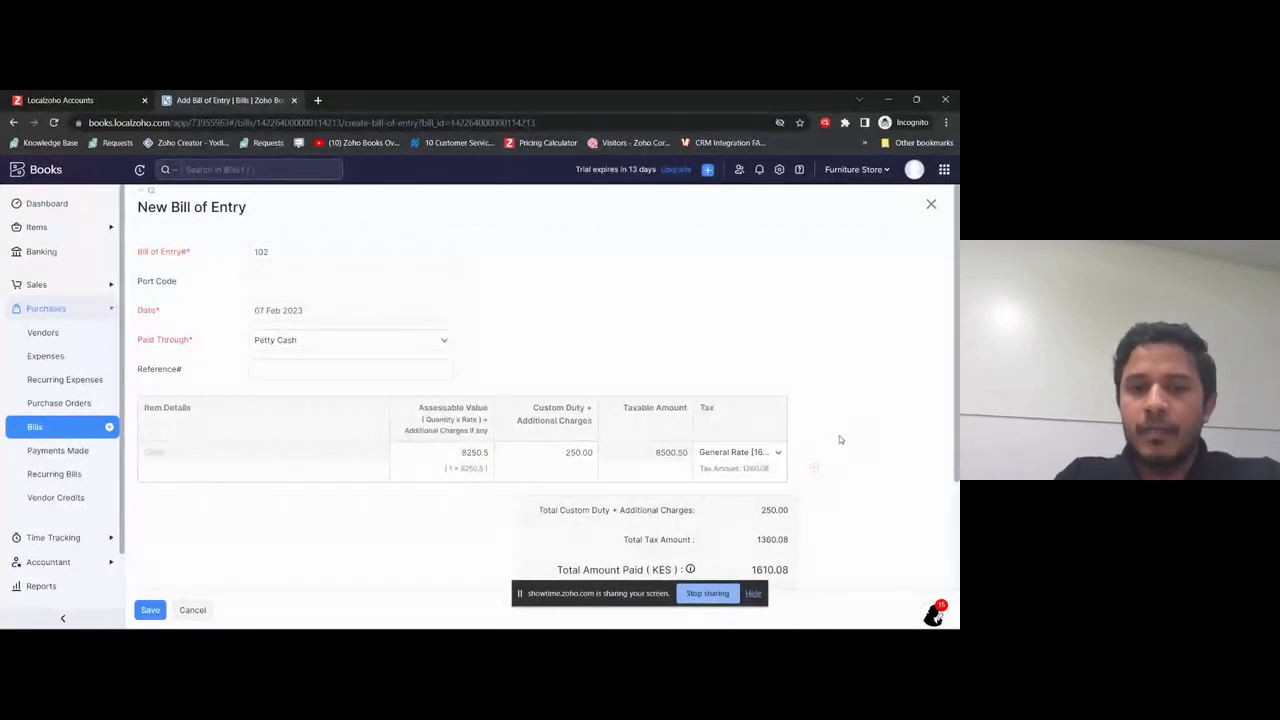
{"action": "left_click", "coordinate": [469, 455]}
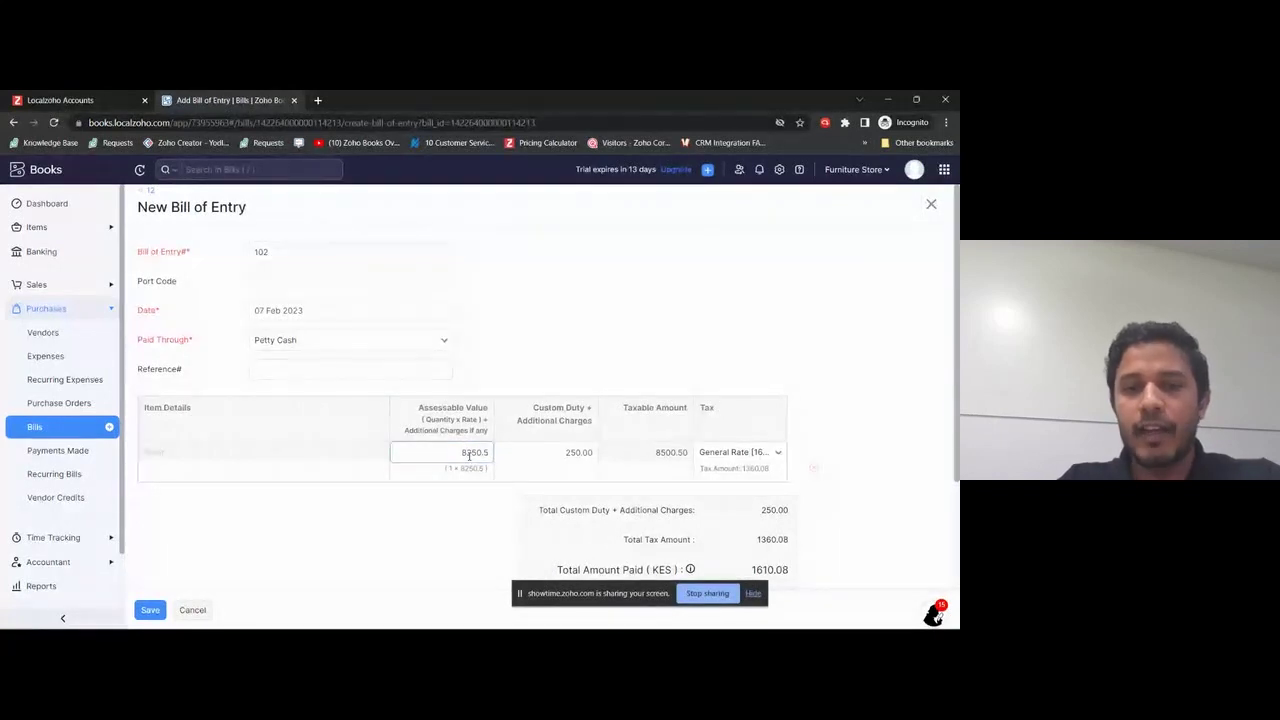
{"action": "scroll", "coordinate": [880, 460], "scroll_direction": "down", "scroll_amount": 3}
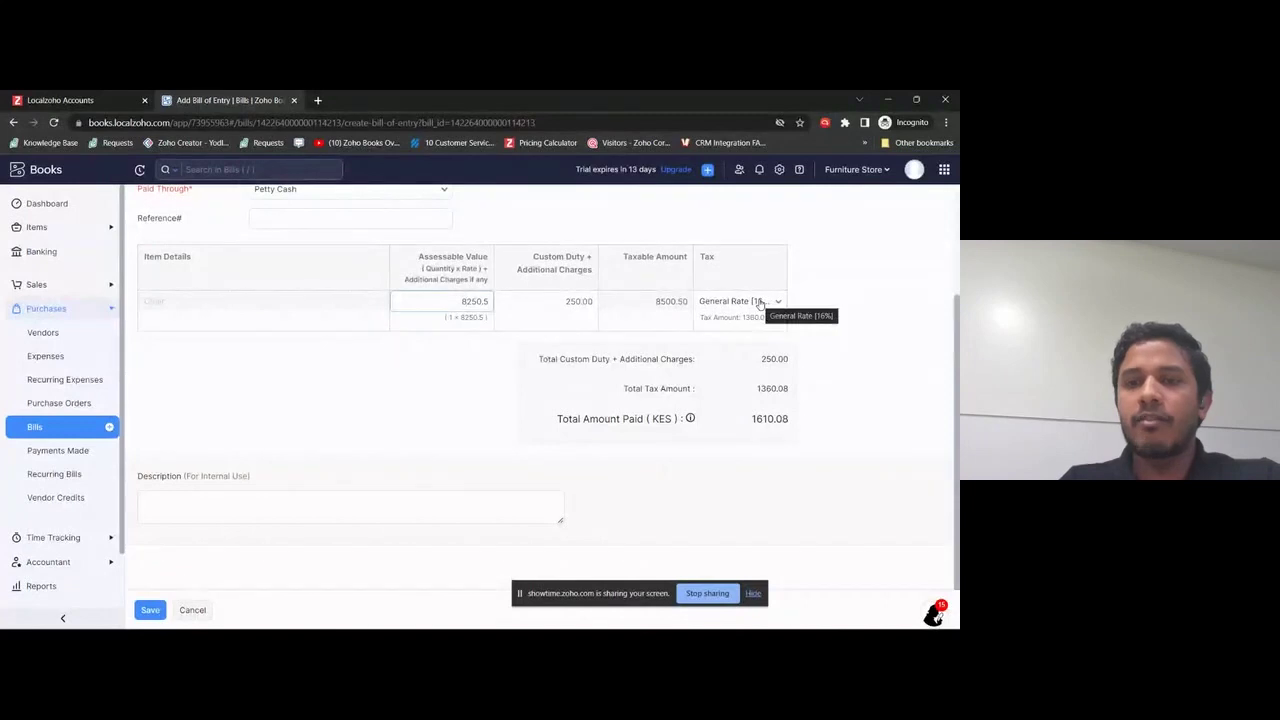
{"action": "left_click", "coordinate": [152, 610]}
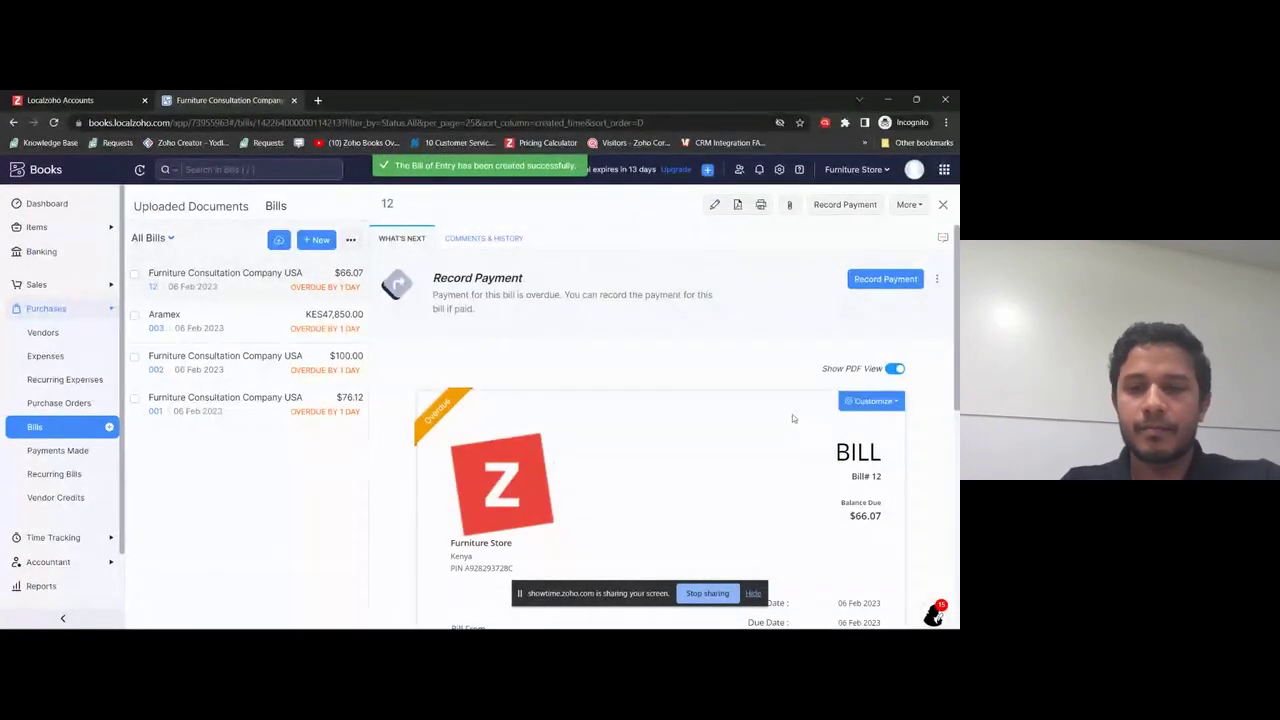
View the details of bill of entry 102 recorded under bill 12 and return to the bill.
{"action": "scroll", "coordinate": [695, 410], "scroll_direction": "down", "scroll_amount": 1}
{"action": "scroll", "coordinate": [695, 410], "scroll_direction": "down", "scroll_amount": 6}
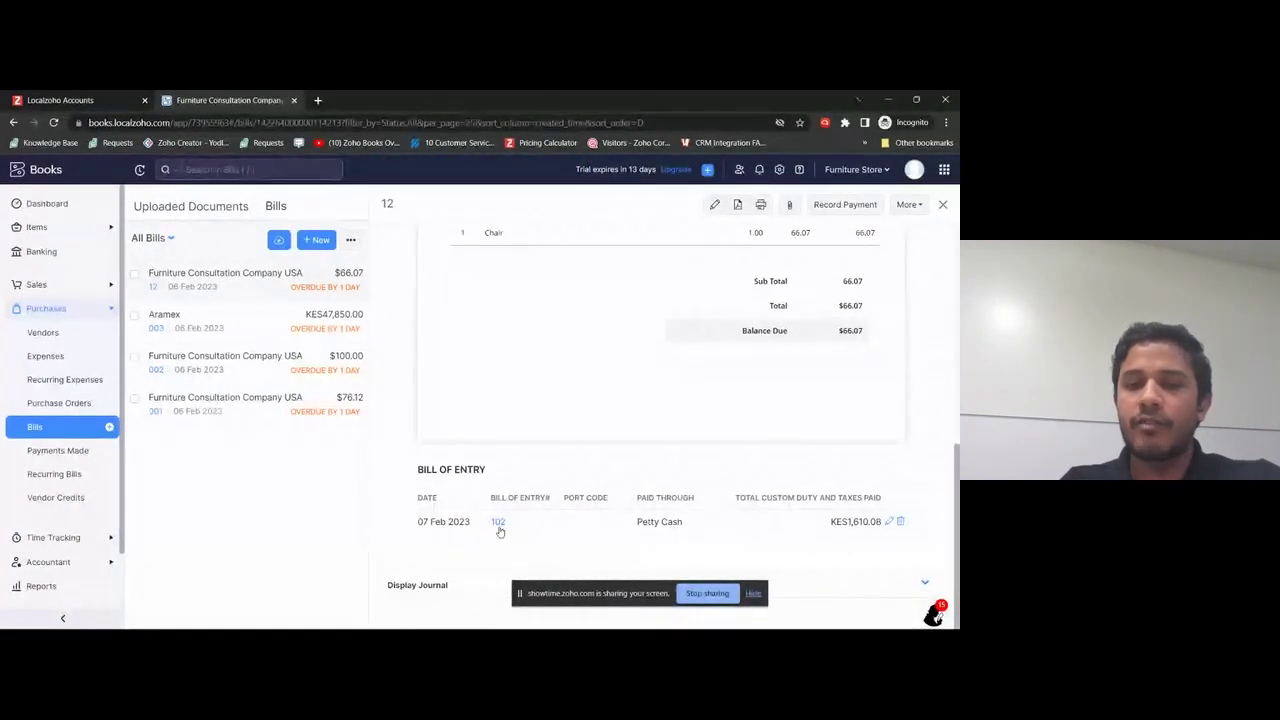
{"action": "left_click", "coordinate": [499, 522]}
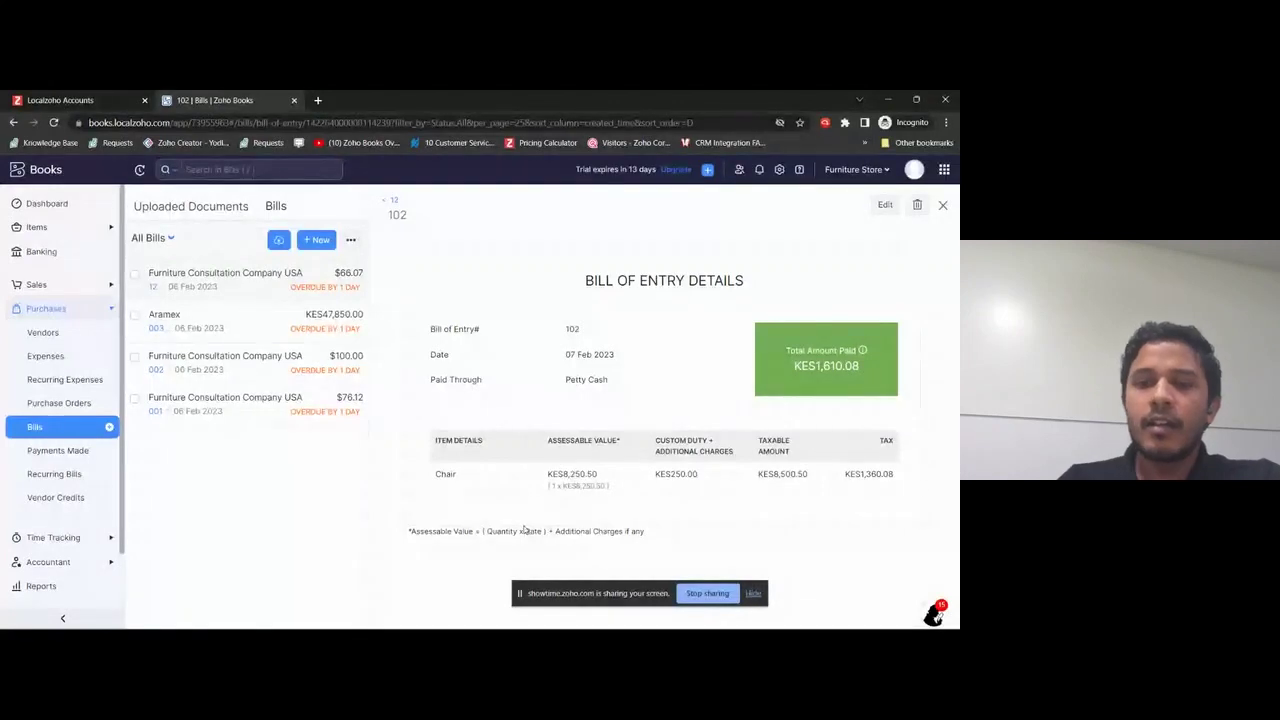
{"action": "left_click", "coordinate": [395, 205]}
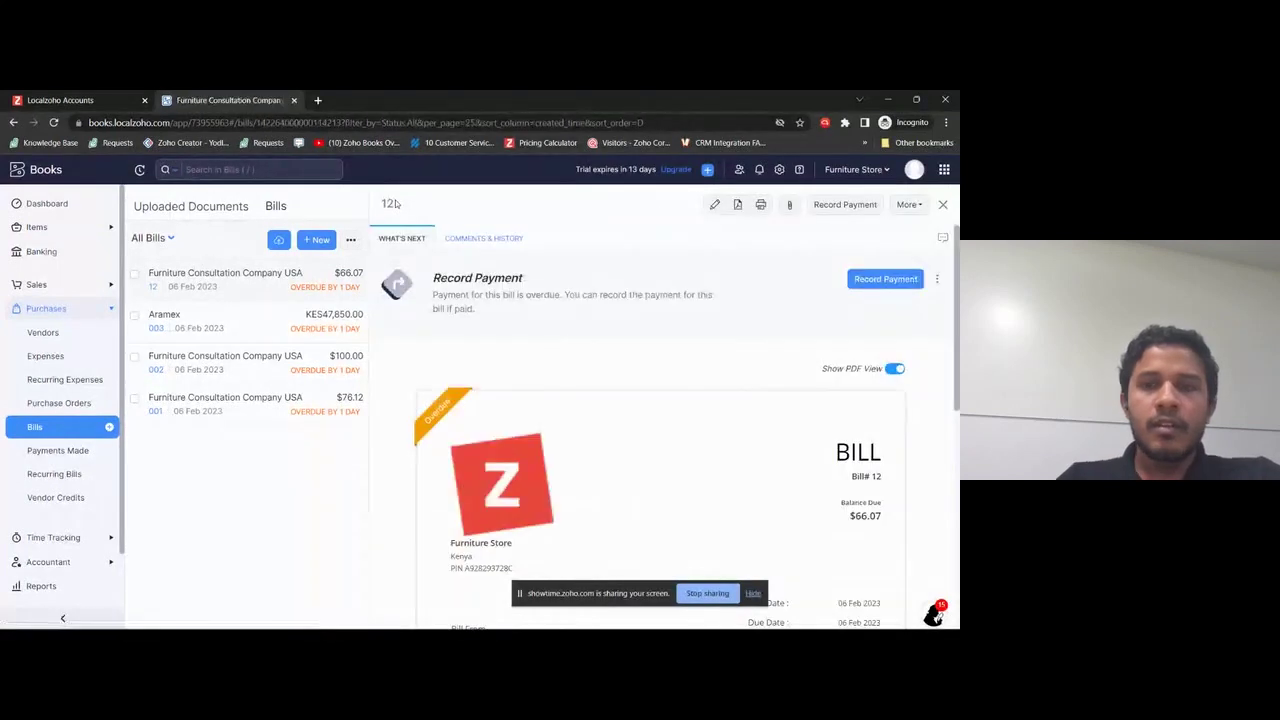
Close bill 12 and start a new bill for Furniture Consultation Company USA with bill number 2032.
{"action": "left_click", "coordinate": [942, 204]}
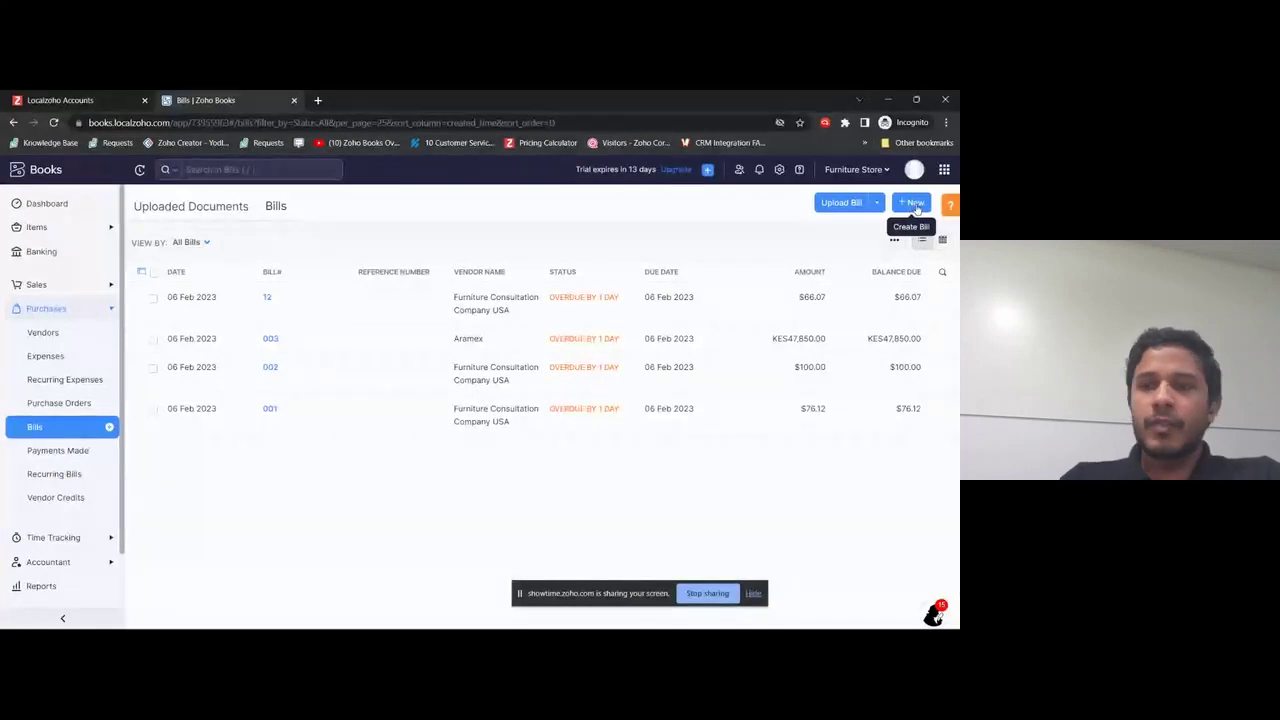
{"action": "left_click", "coordinate": [916, 205]}
{"action": "left_click", "coordinate": [469, 258]}
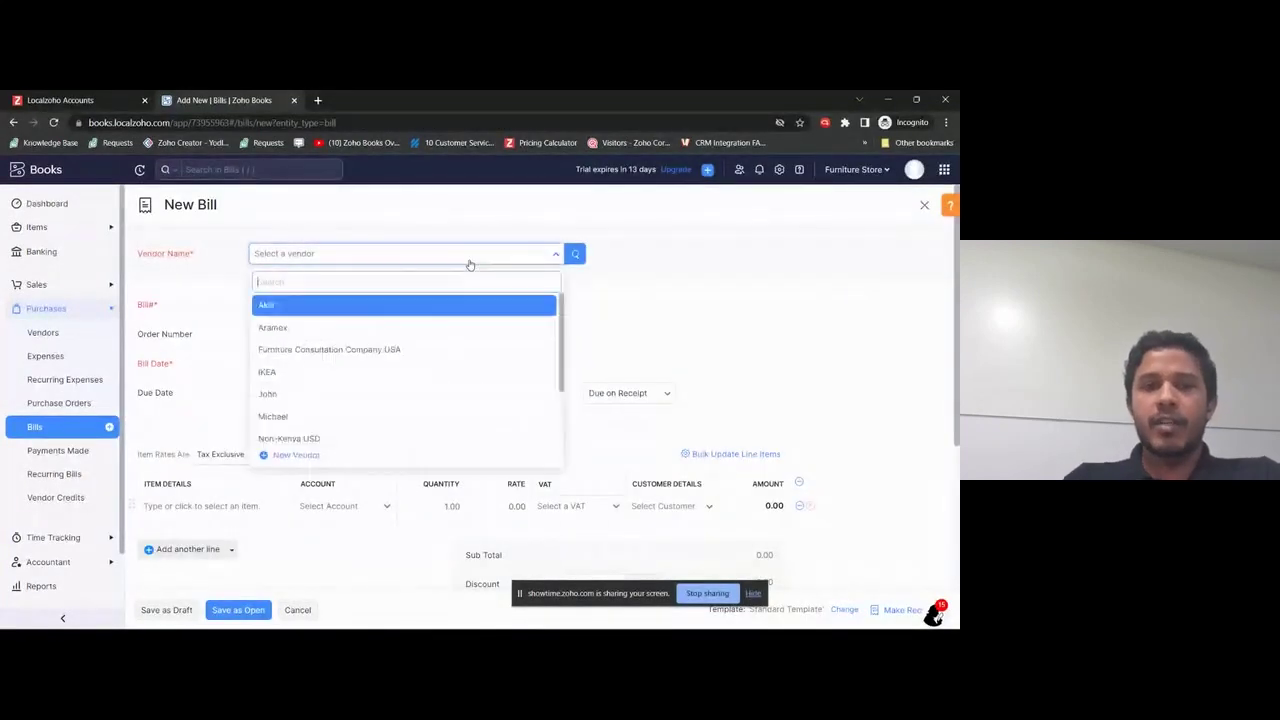
{"action": "left_click", "coordinate": [403, 351]}
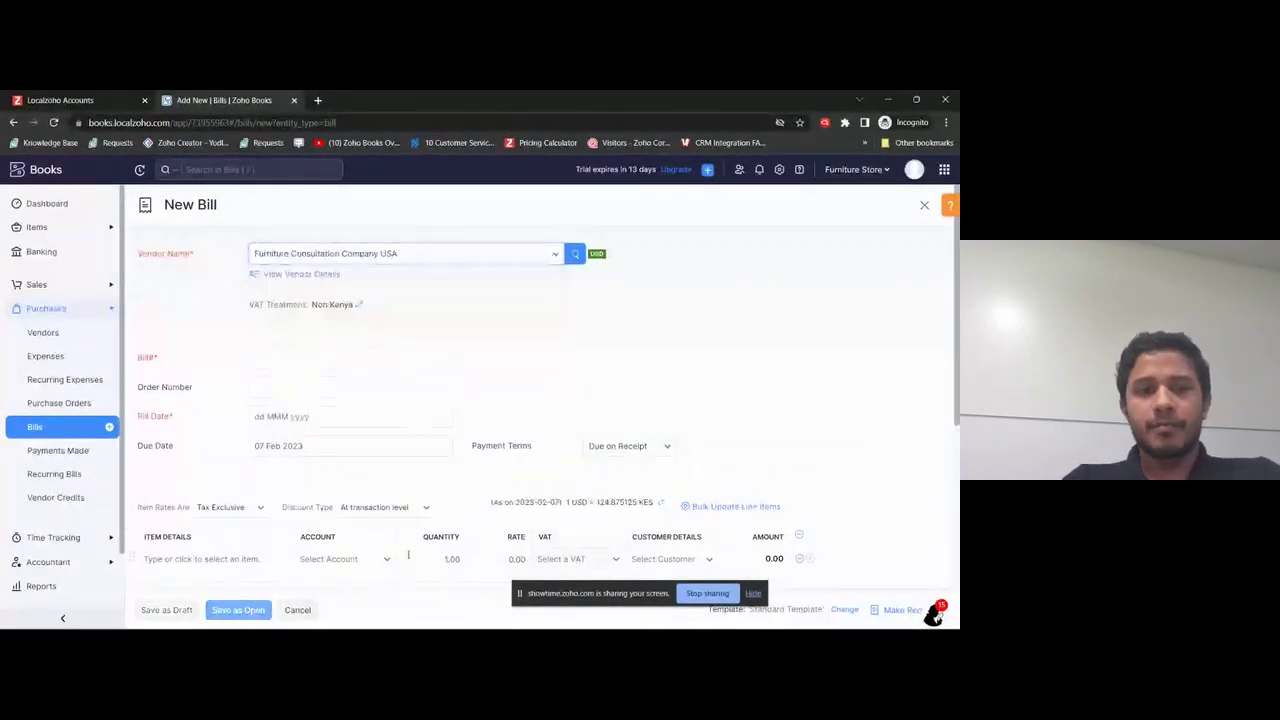
{"action": "left_click", "coordinate": [313, 362]}
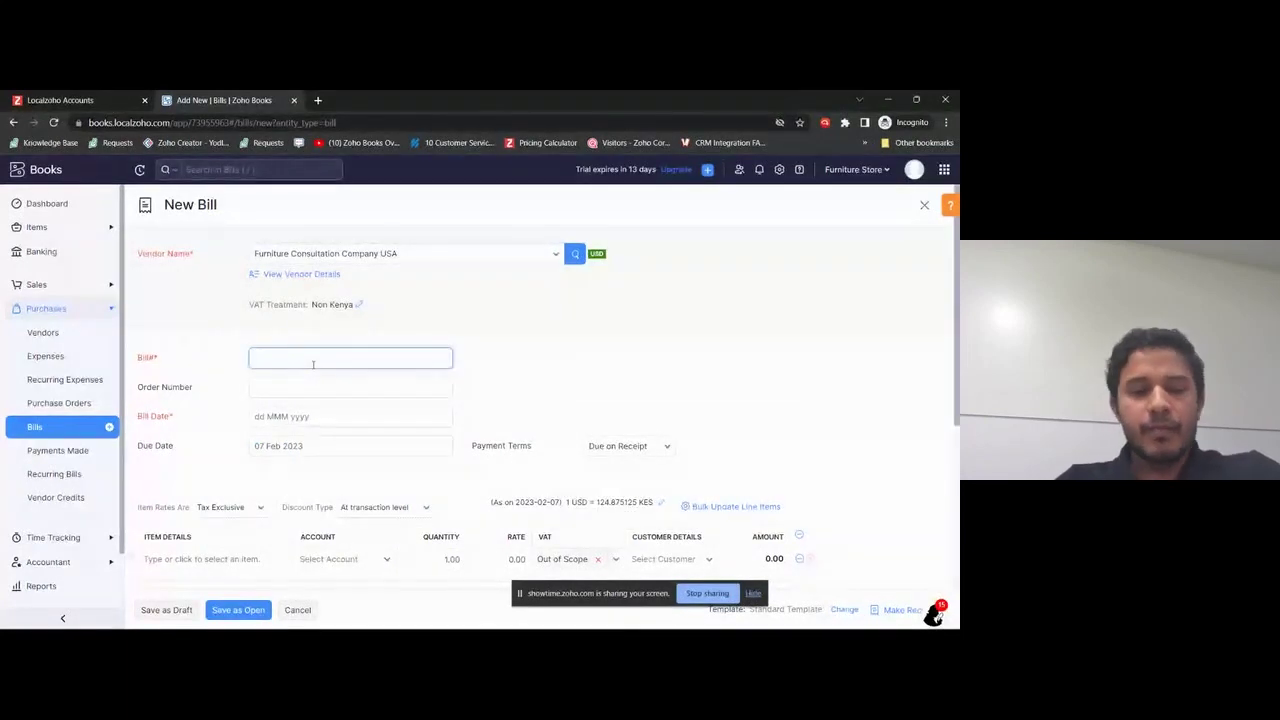
{"action": "type", "text": "2032"}
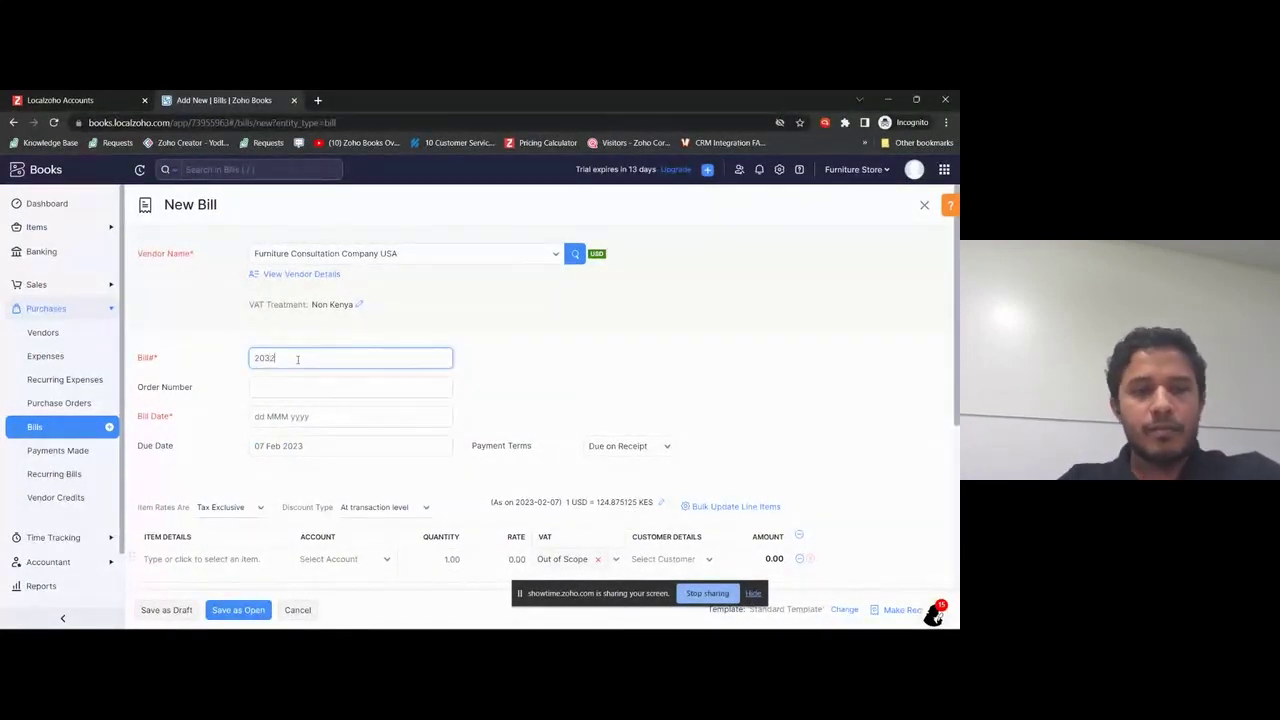
Date the bill 07 Feb 2023 and enter Consulting Service as its line item.
{"action": "left_click", "coordinate": [294, 420]}
{"action": "left_click", "coordinate": [310, 303]}
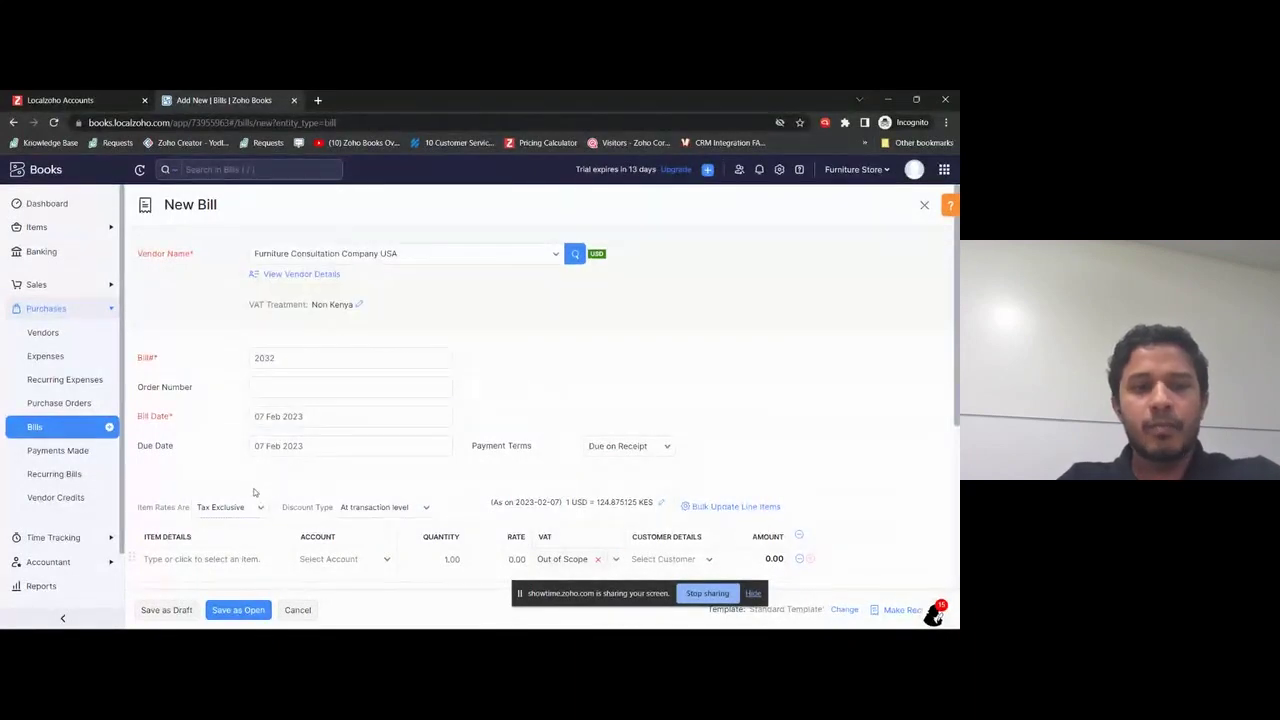
{"action": "scroll", "coordinate": [267, 423], "scroll_direction": "down", "scroll_amount": 2}
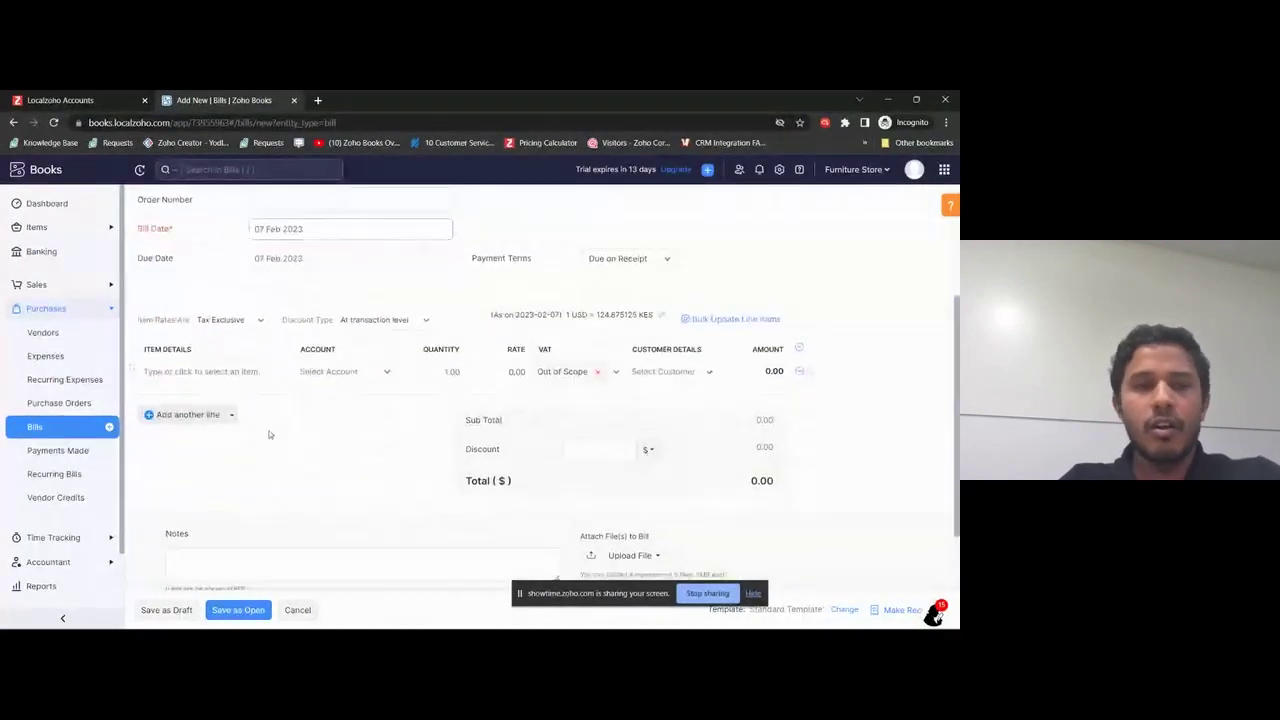
{"action": "left_click", "coordinate": [235, 375]}
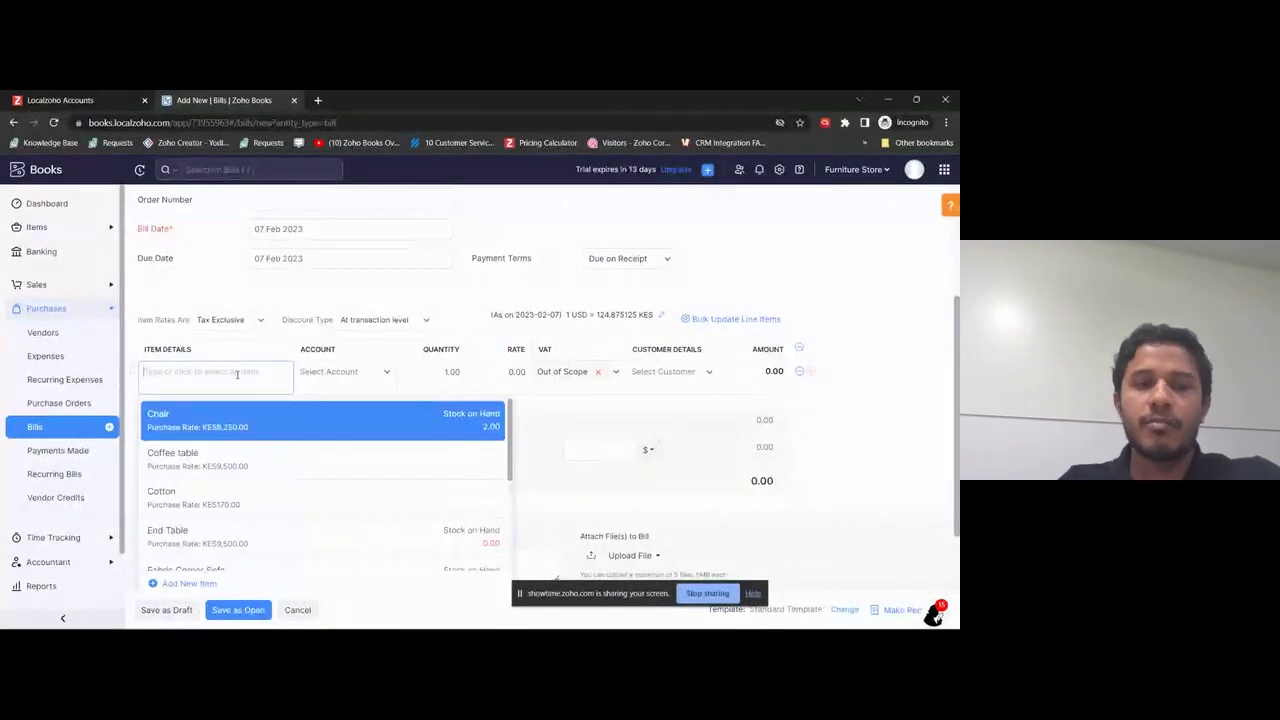
{"action": "type", "text": "Consulting Service"}
Assign the Consulting Service line to the Advertising And Marketing expense account.
{"action": "left_click", "coordinate": [380, 371]}
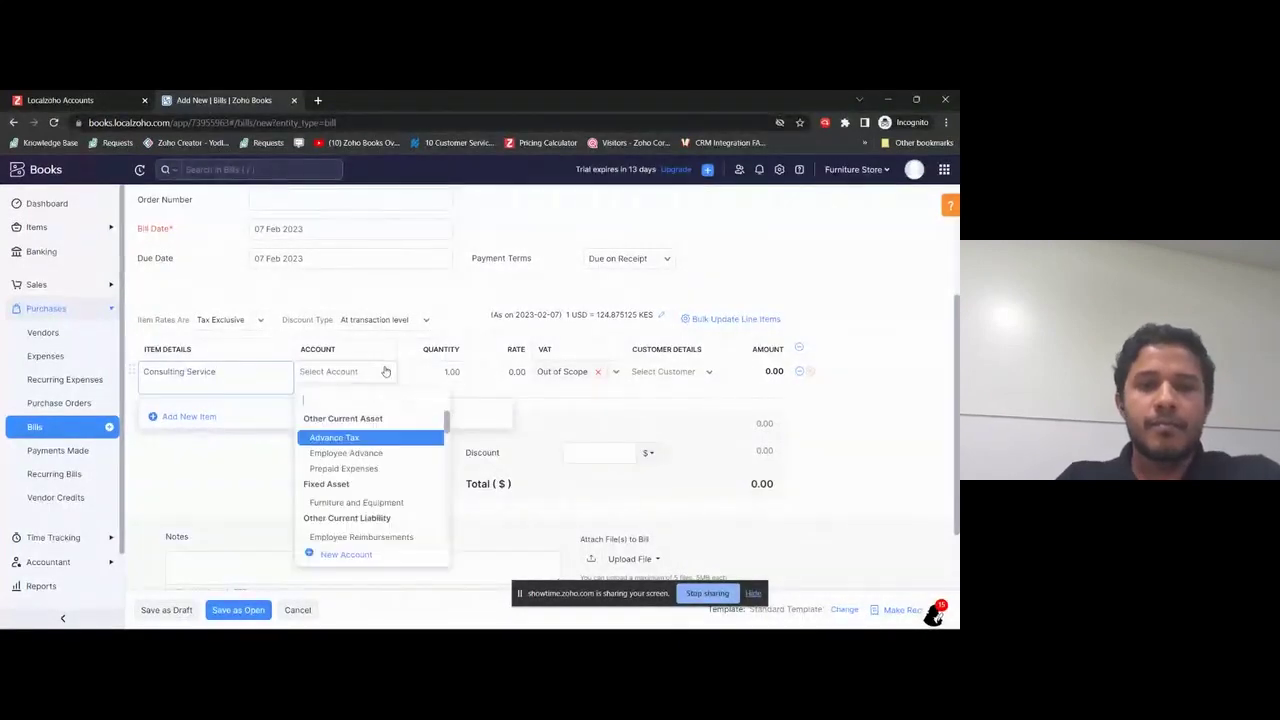
{"action": "scroll", "coordinate": [385, 443], "scroll_direction": "down", "scroll_amount": 5}
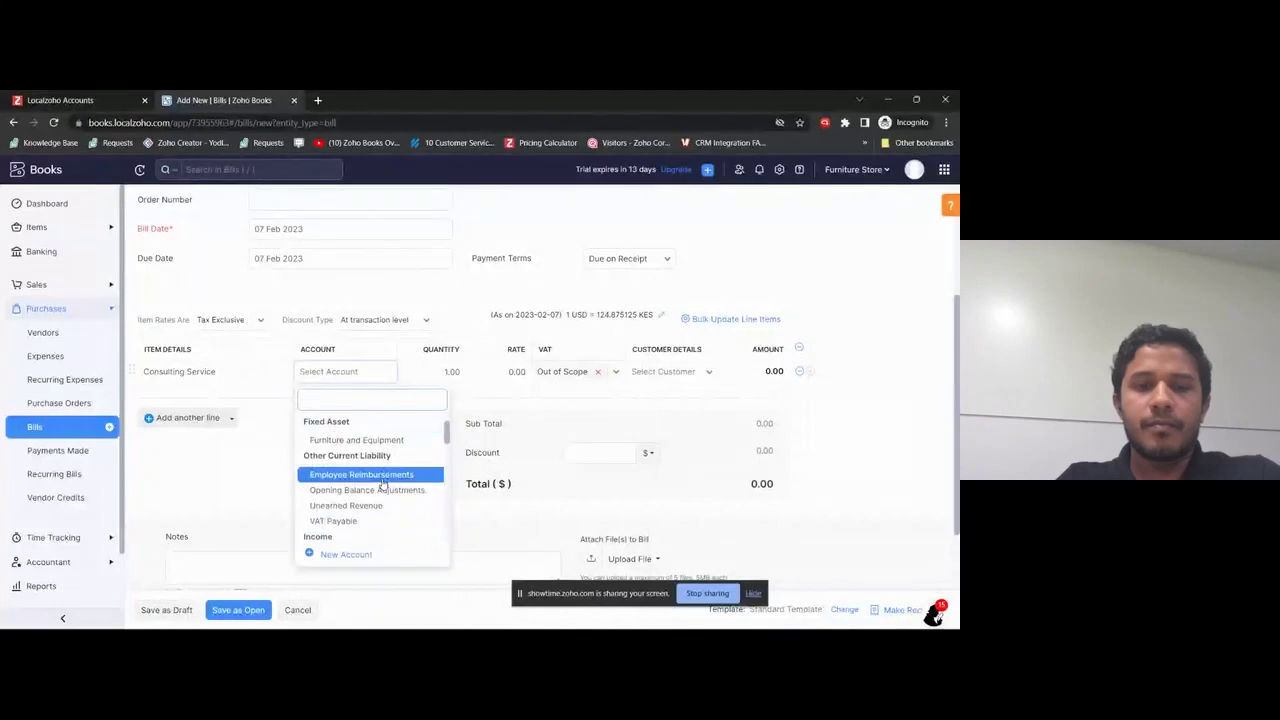
{"action": "scroll", "coordinate": [382, 485], "scroll_direction": "down", "scroll_amount": 2}
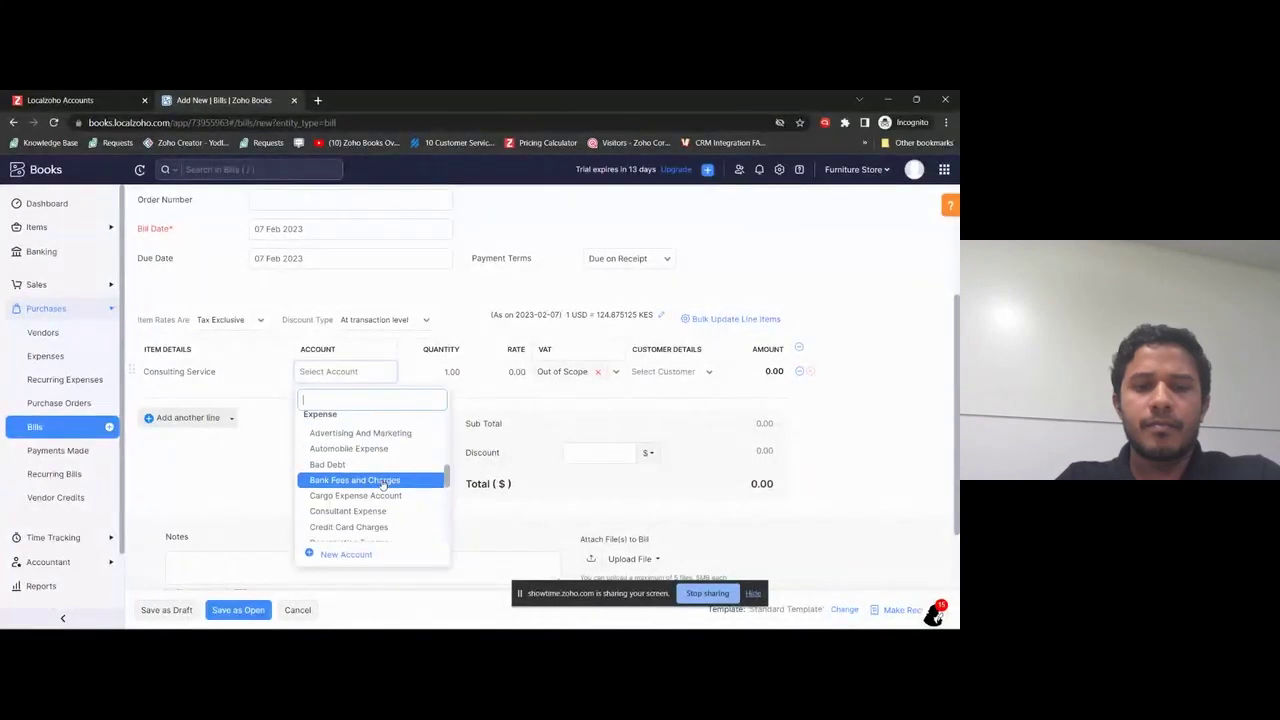
{"action": "left_click", "coordinate": [396, 433]}
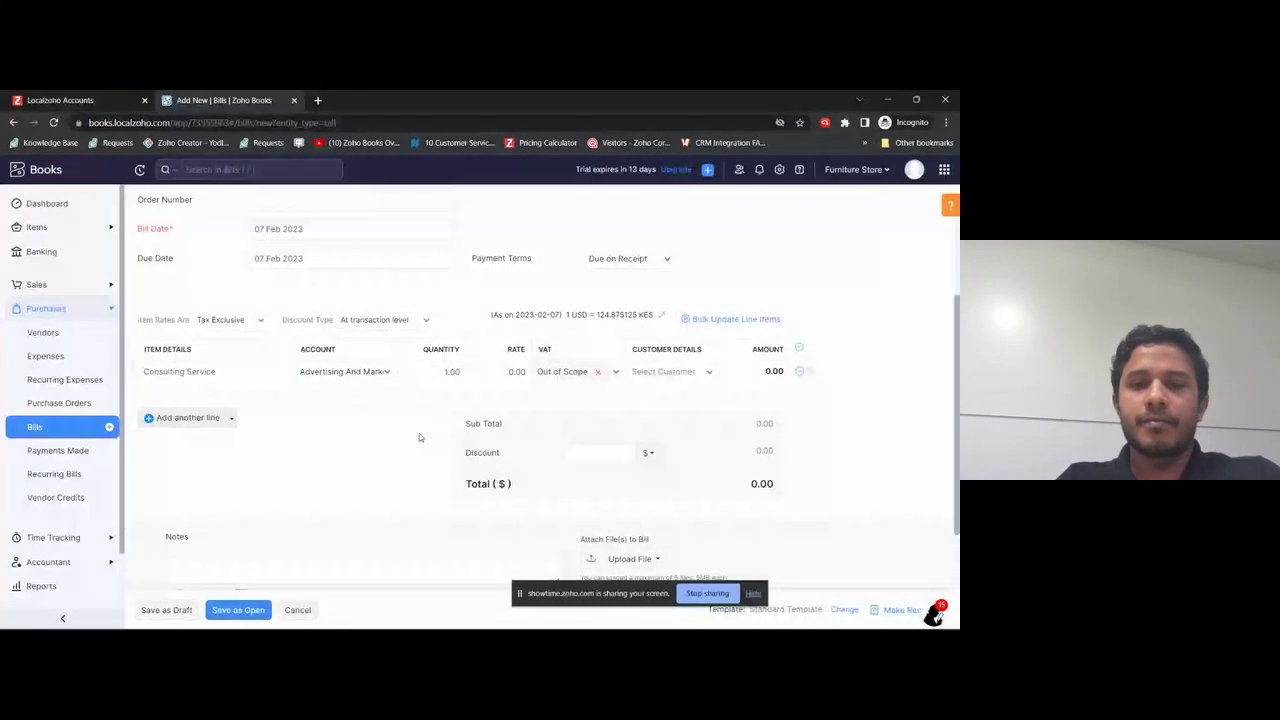
Set the Consulting Service rate to 1000.00 and save the bill as open.
{"action": "left_click", "coordinate": [503, 372]}
{"action": "type", "text": "100"}
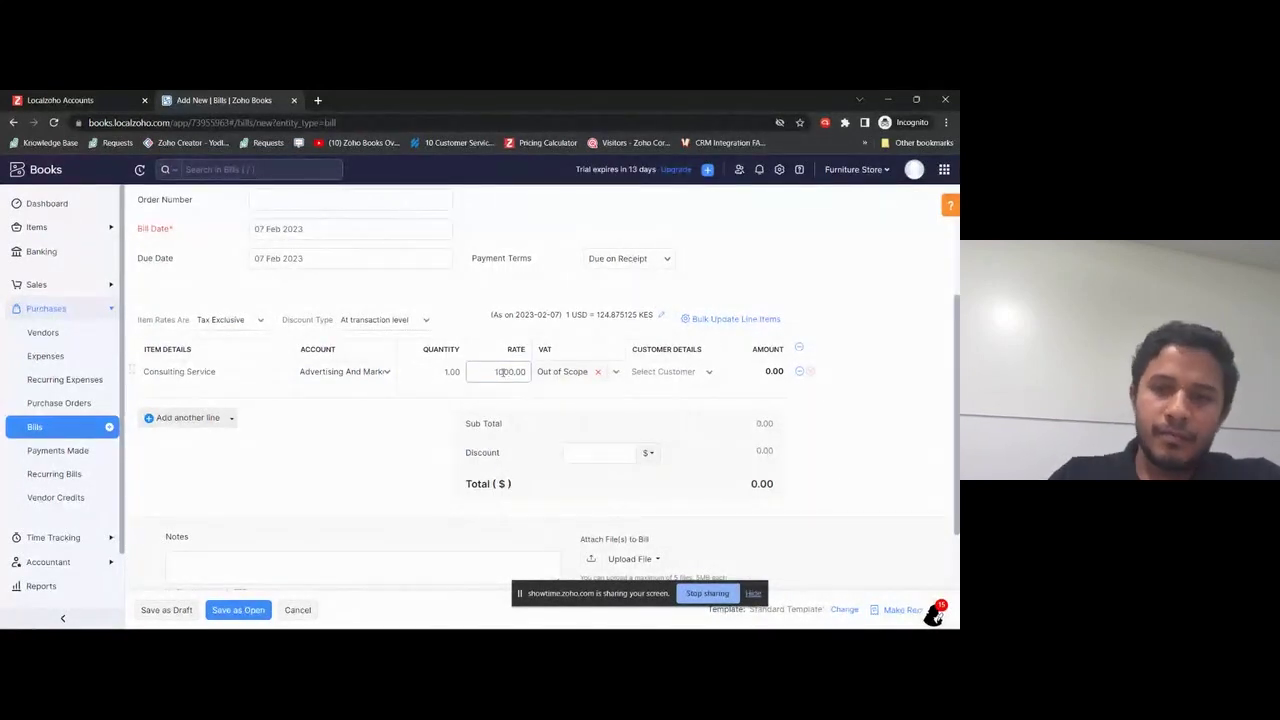
{"action": "left_click", "coordinate": [406, 428]}
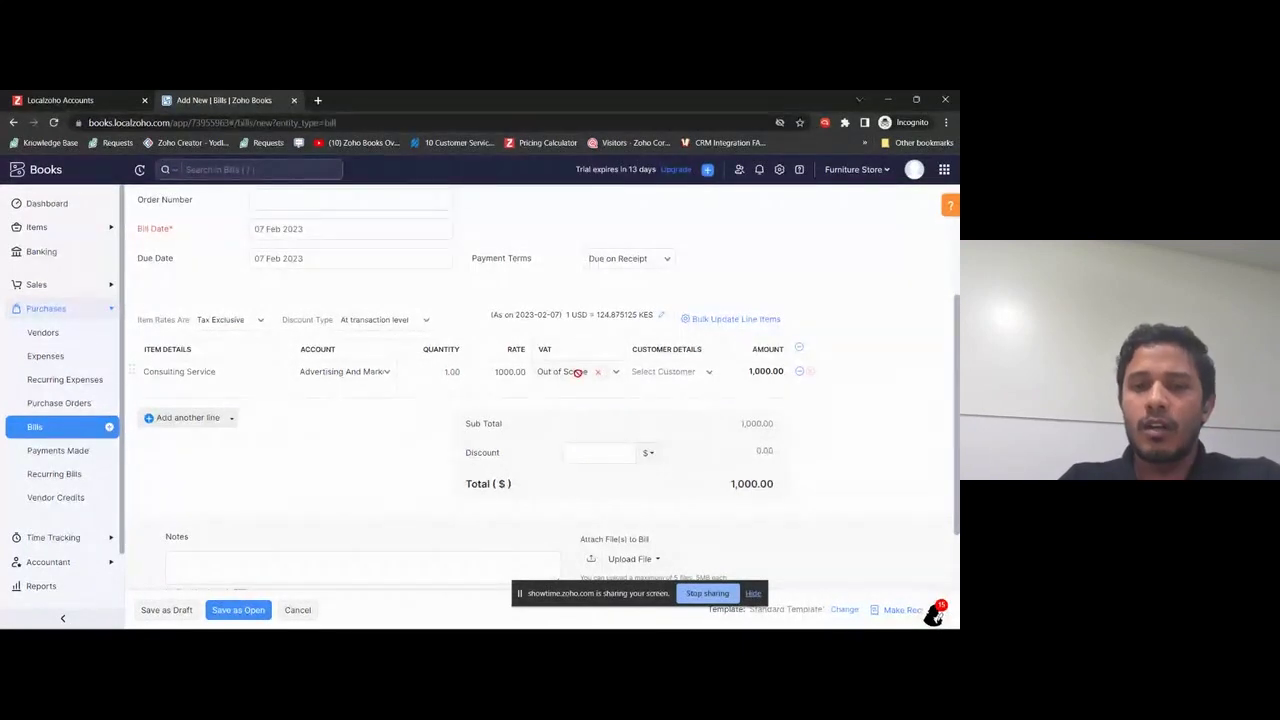
{"action": "left_click", "coordinate": [237, 610]}
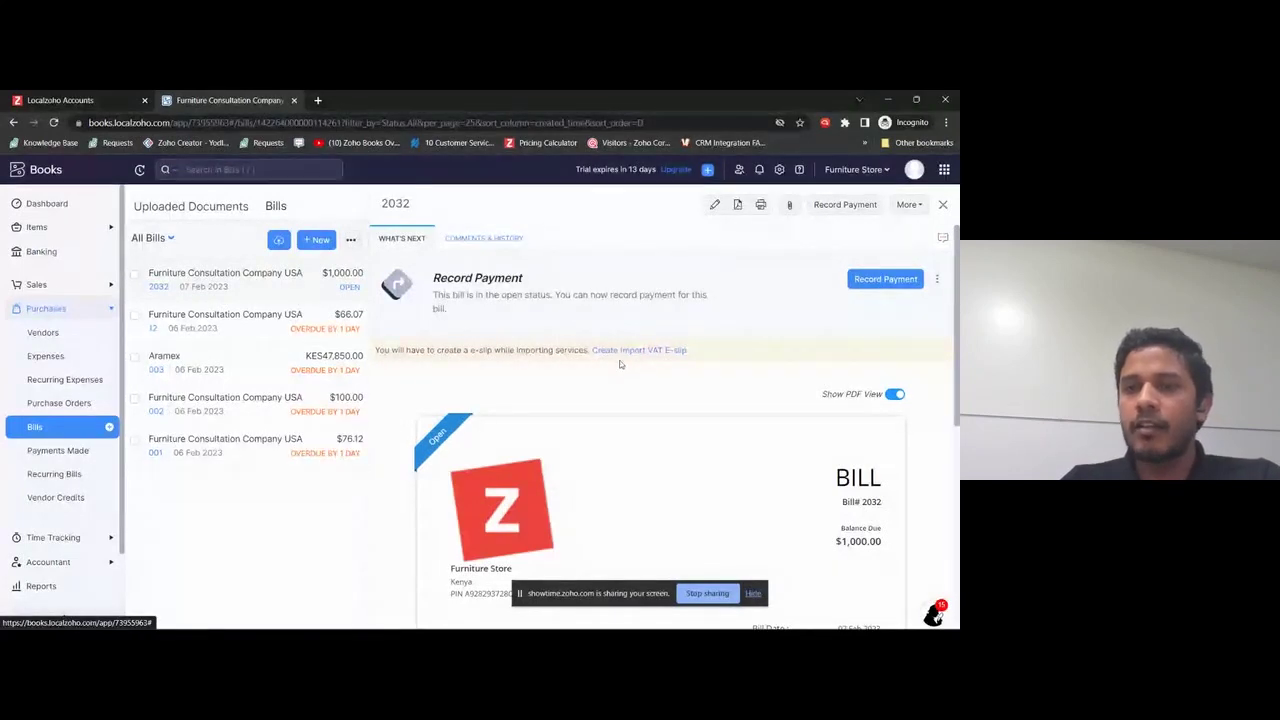
Start an import VAT e-slip for bill 2032, numbered 29823 and dated 07 Feb 2023.
{"action": "left_click", "coordinate": [907, 208]}
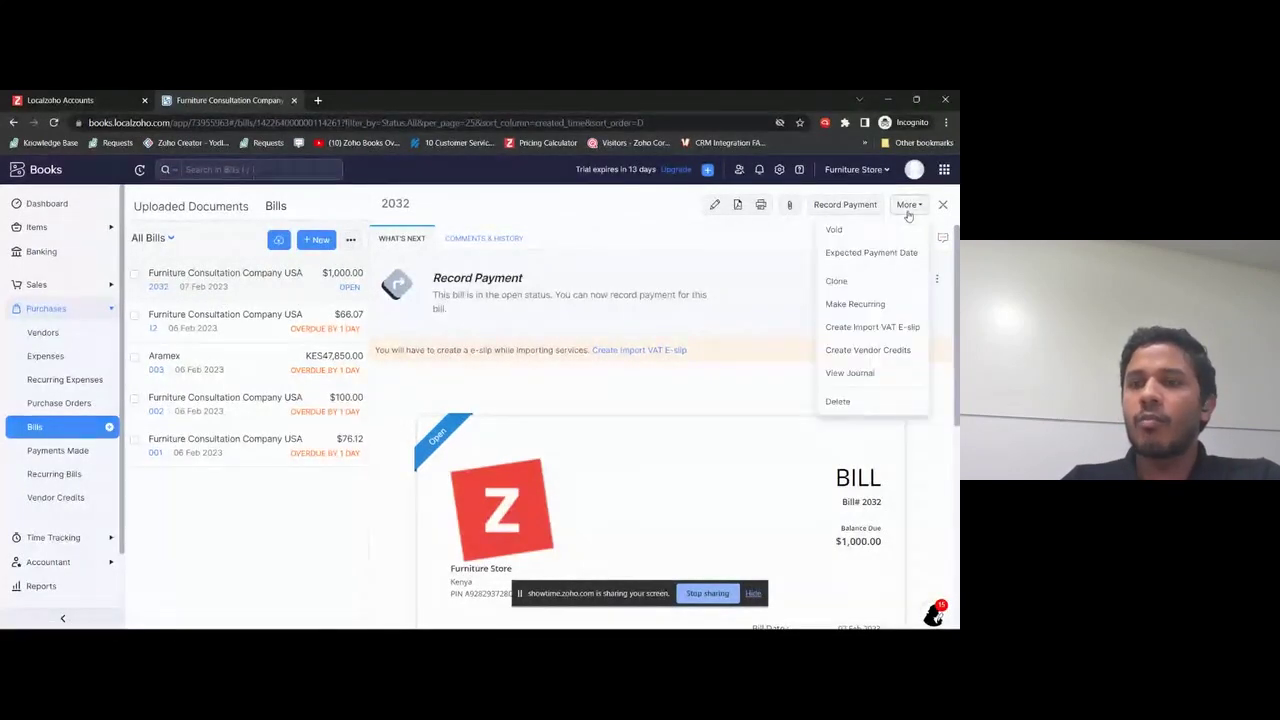
{"action": "left_click", "coordinate": [893, 341]}
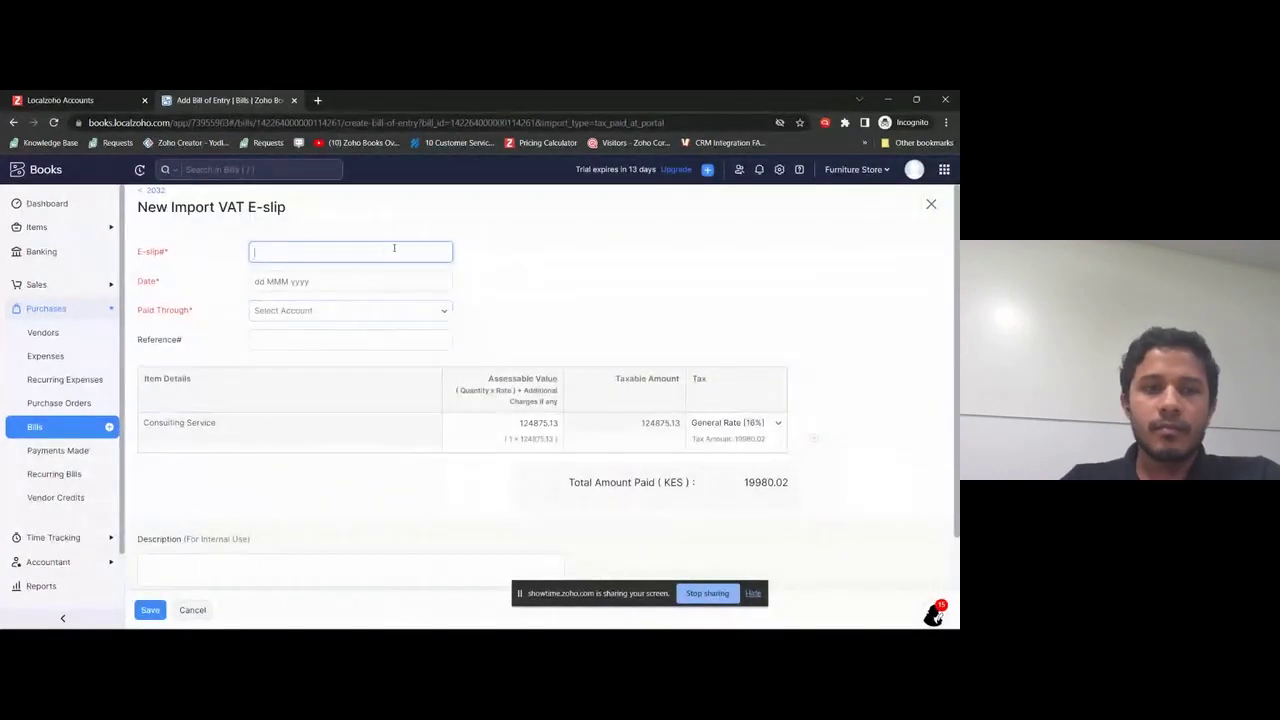
{"action": "type", "text": "2978"}
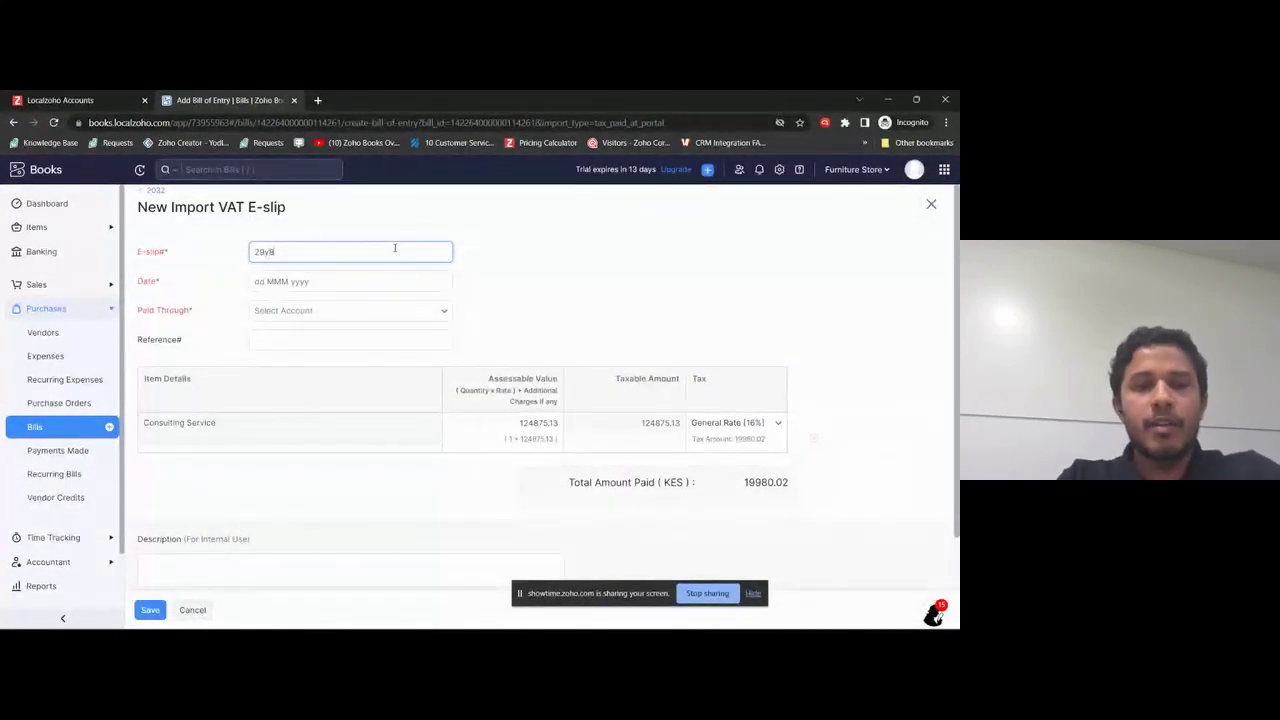
{"action": "type", "text": "23"}
{"action": "key", "text": "Left"}
{"action": "key", "text": "Left"}
{"action": "key", "text": "Left"}
{"action": "key", "text": "BackSpace"}
{"action": "left_click", "coordinate": [261, 286]}
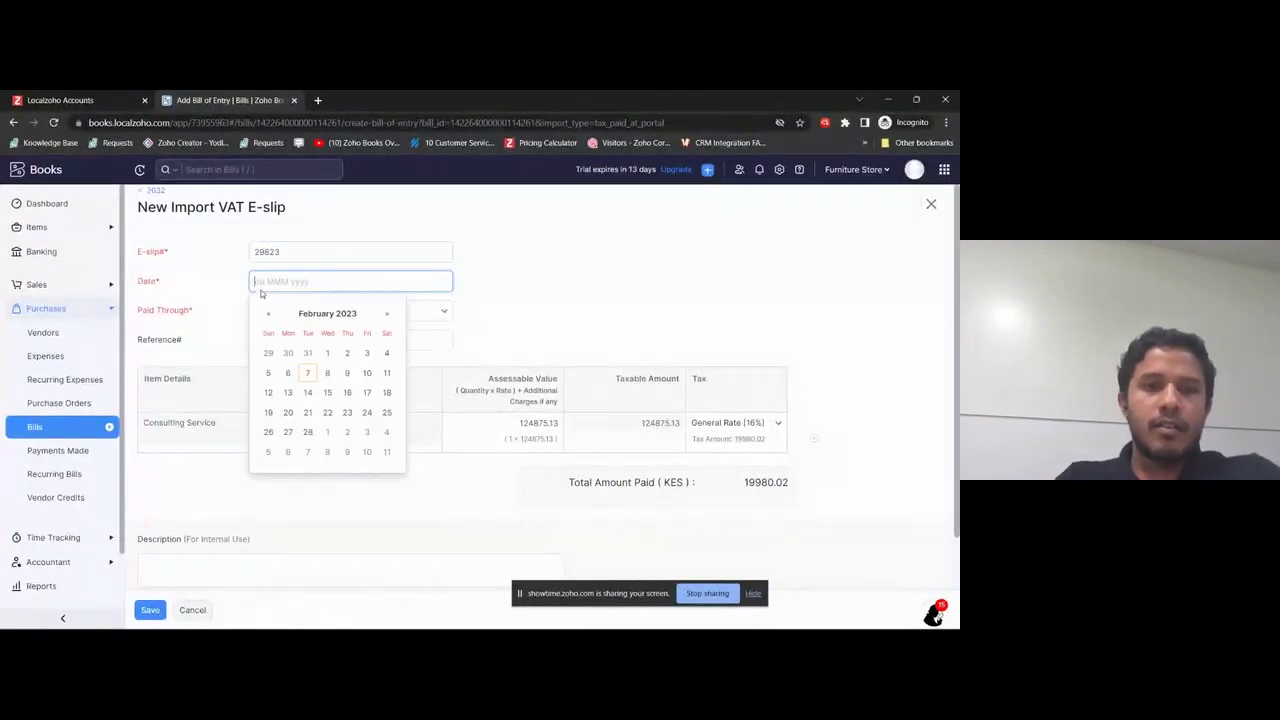
{"action": "left_click", "coordinate": [312, 370]}
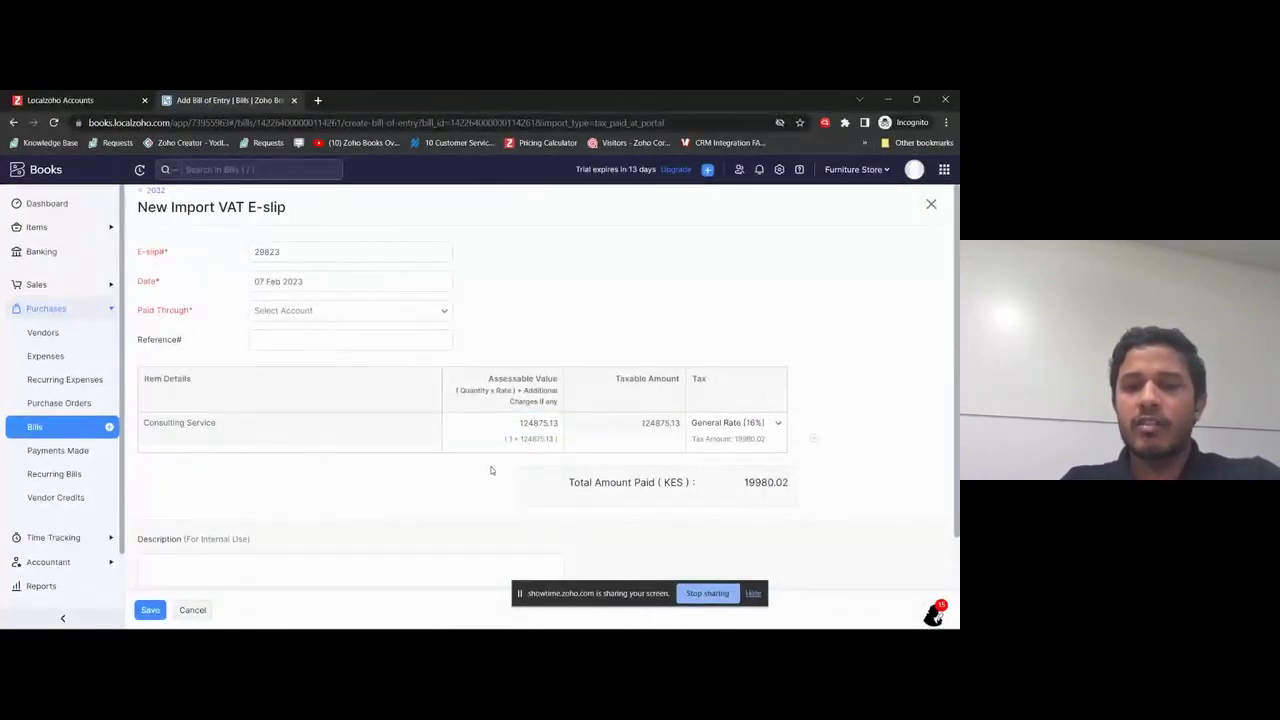
Set Petty Cash as the e-slip's paid-through account, save it, and review the e-slip entry under bill 2032.
{"action": "left_click", "coordinate": [150, 612]}
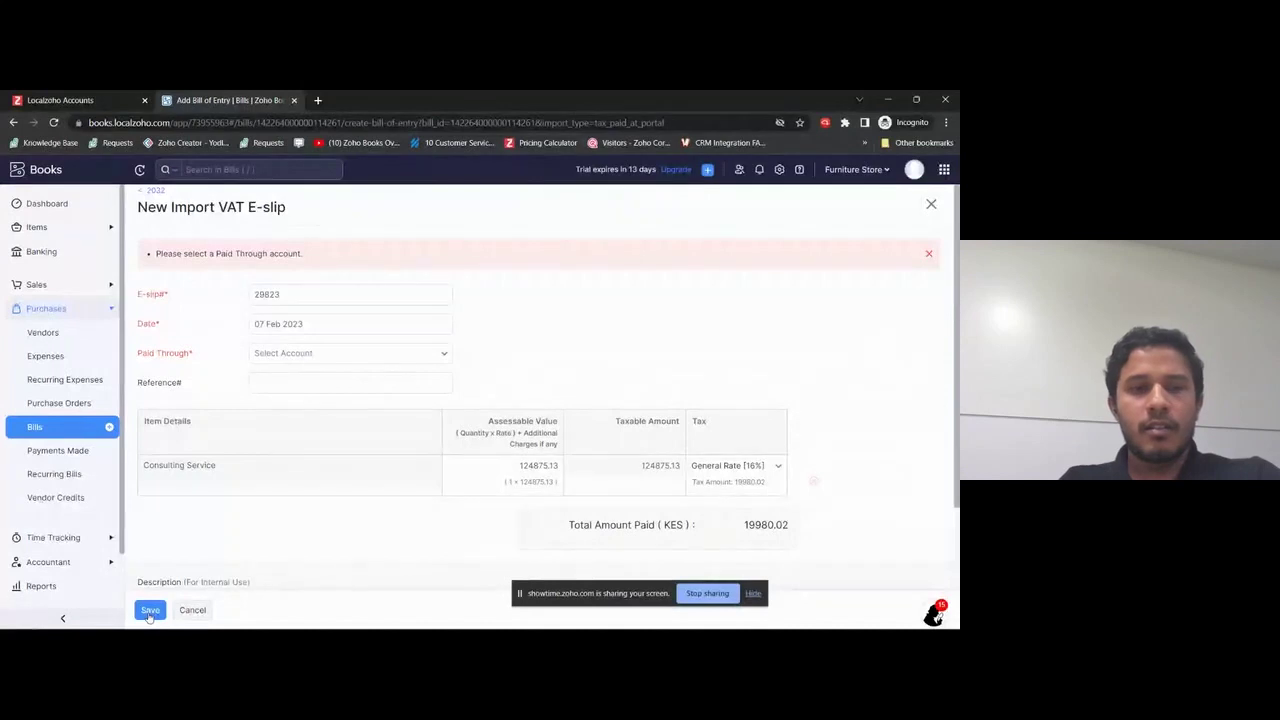
{"action": "left_click", "coordinate": [350, 353]}
{"action": "scroll", "coordinate": [315, 460], "scroll_direction": "down", "scroll_amount": 2}
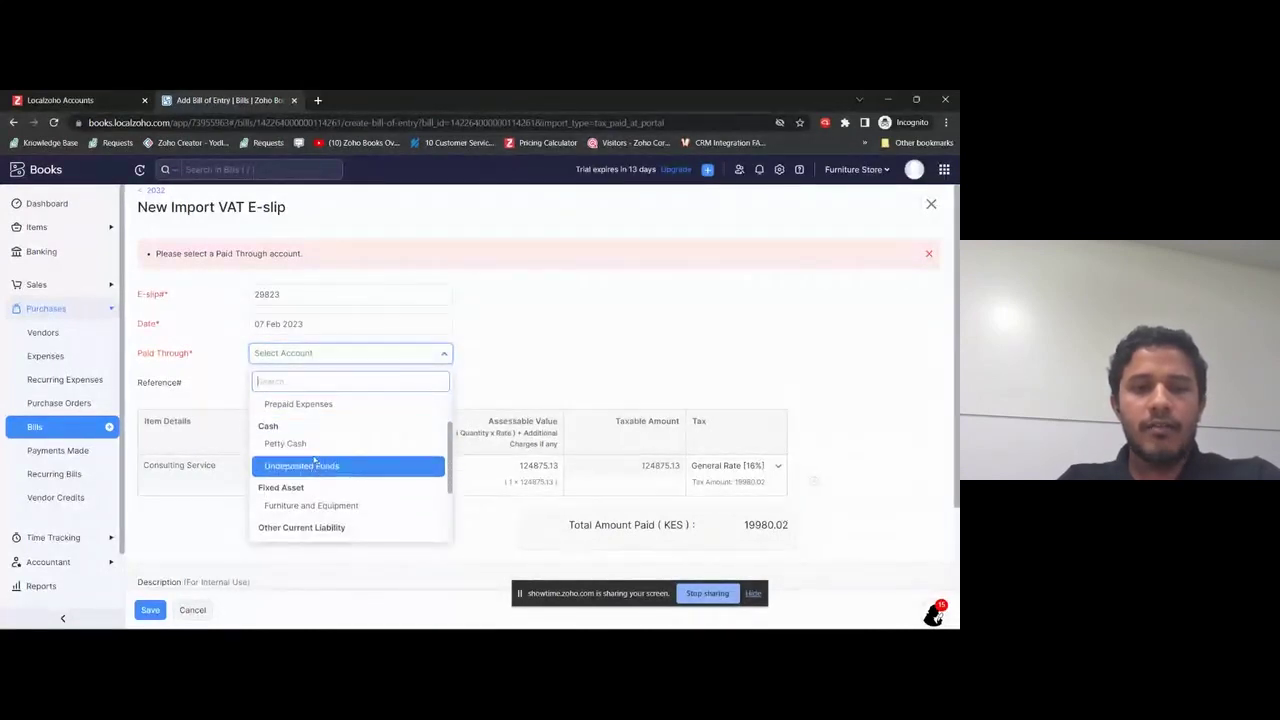
{"action": "left_click", "coordinate": [295, 443]}
{"action": "left_click", "coordinate": [162, 611]}
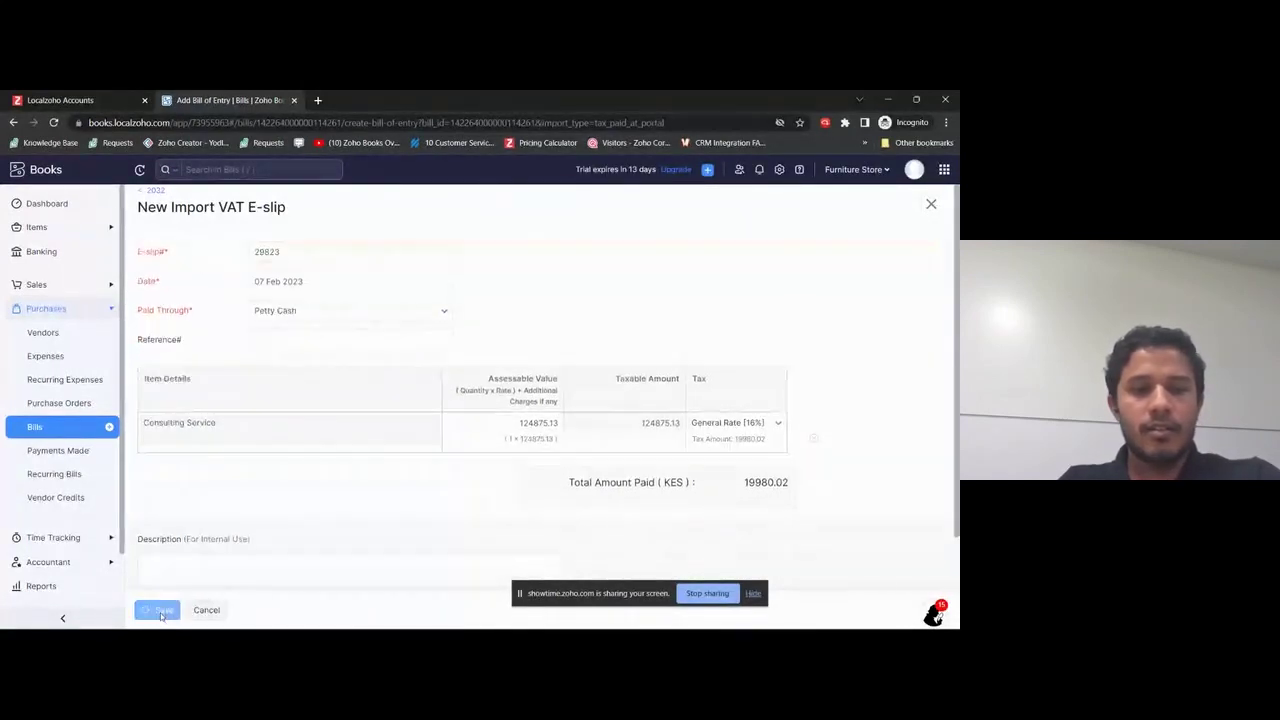
{"action": "scroll", "coordinate": [645, 455], "scroll_direction": "down", "scroll_amount": 5}
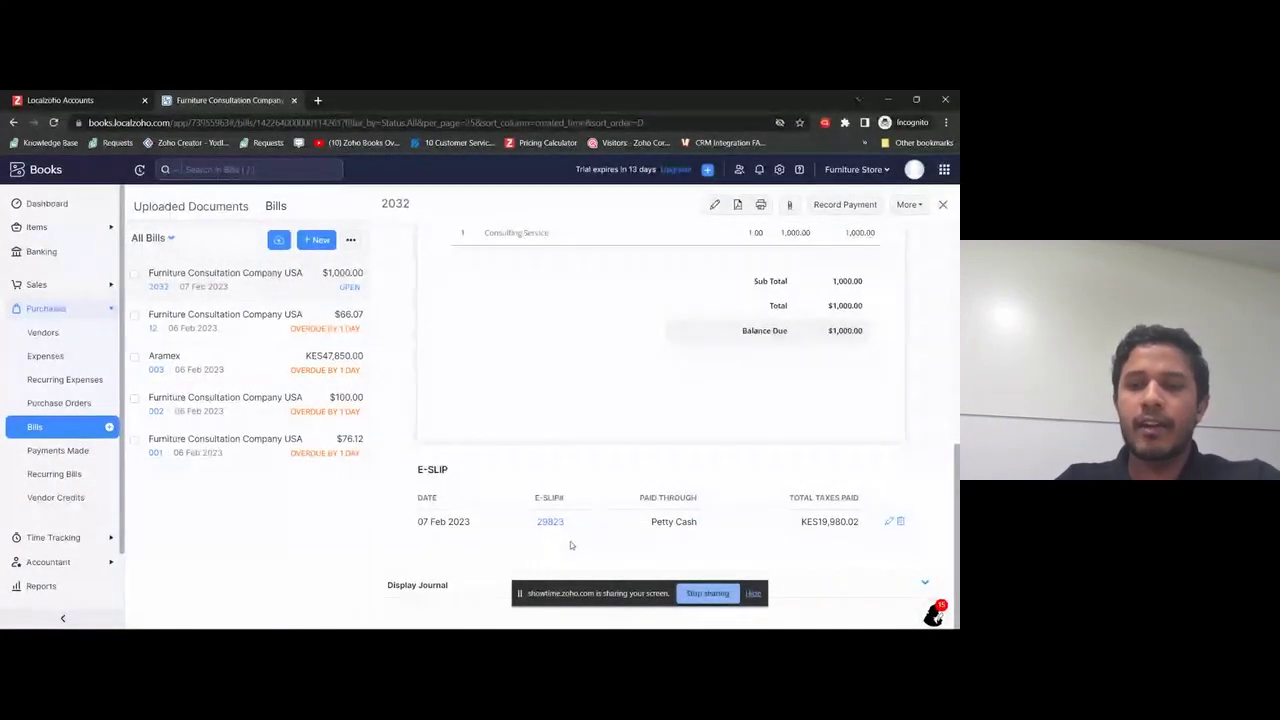
{"action": "scroll", "coordinate": [570, 537], "scroll_direction": "up", "scroll_amount": 3}
{"action": "scroll", "coordinate": [573, 538], "scroll_direction": "up", "scroll_amount": 2}
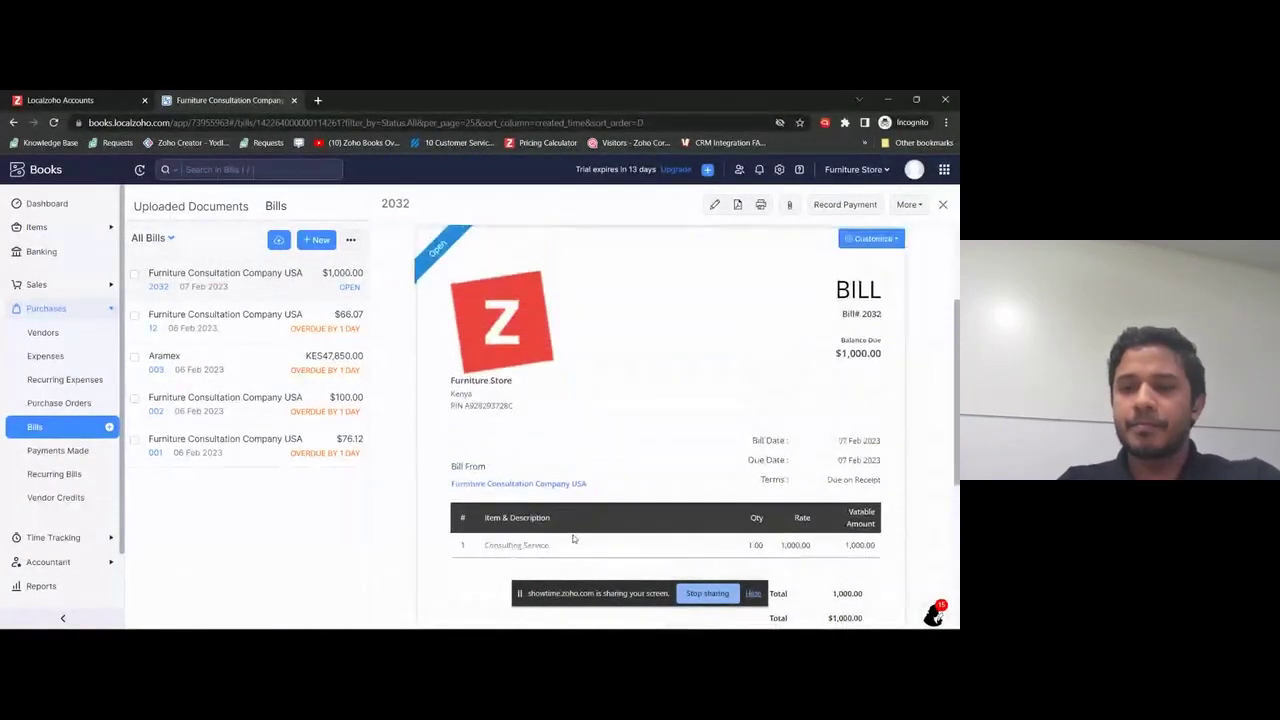